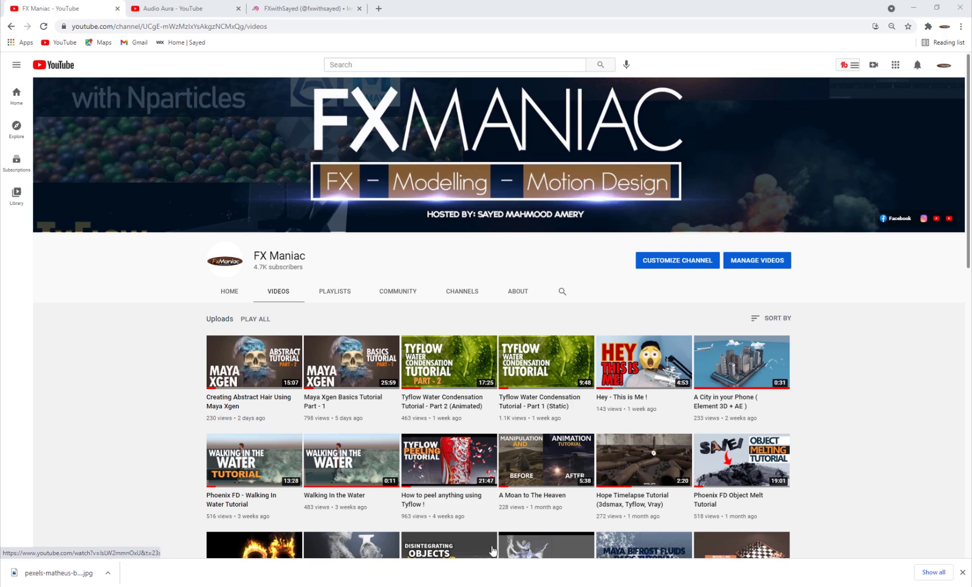
Scrub and briefly play the previous particle animation around frames 37–77.
{"action": "scroll", "coordinate": [351, 459], "scroll_direction": "down", "scroll_amount": 1}
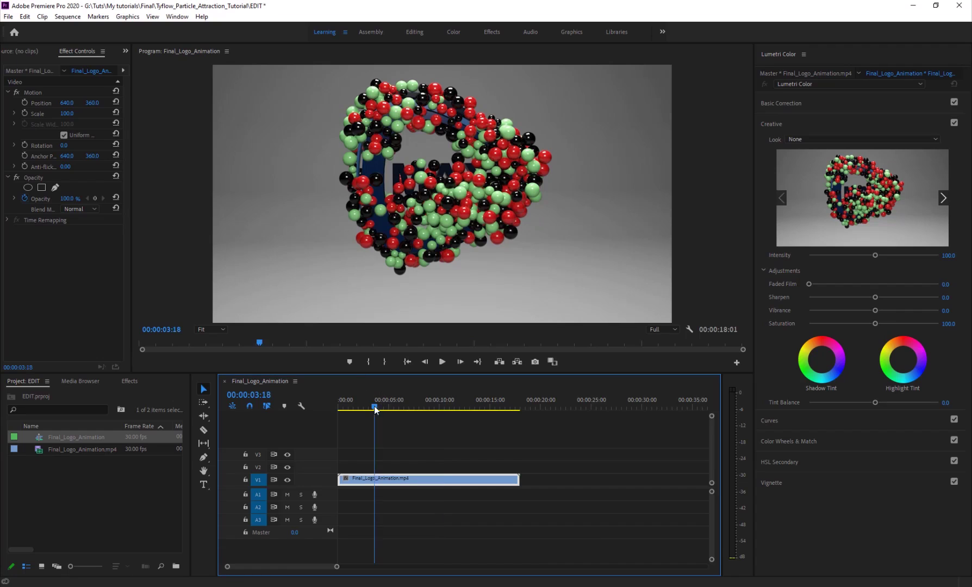
{"action": "left_click_drag", "start_coordinate": [375, 407], "coordinate": [281, 405]}
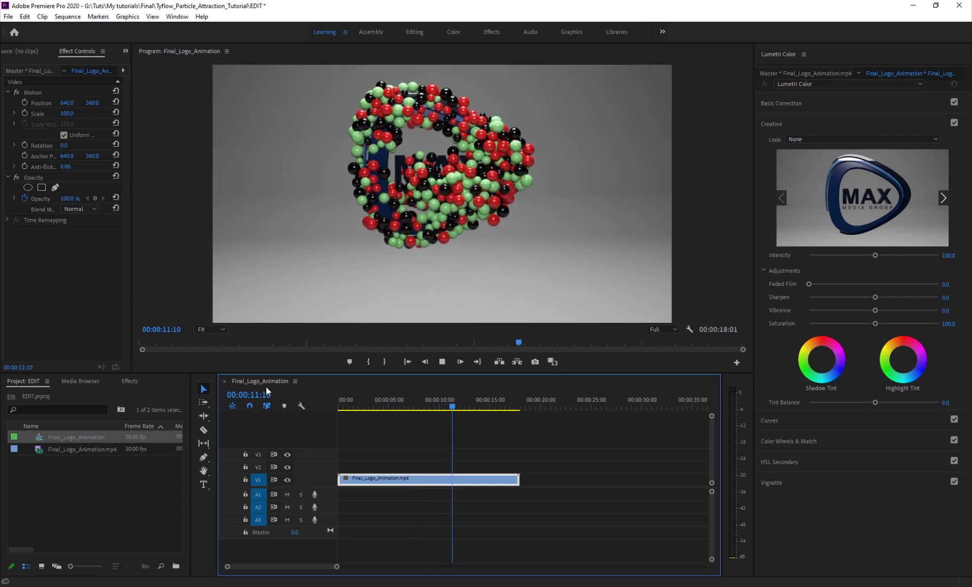
{"action": "left_click", "coordinate": [370, 406]}
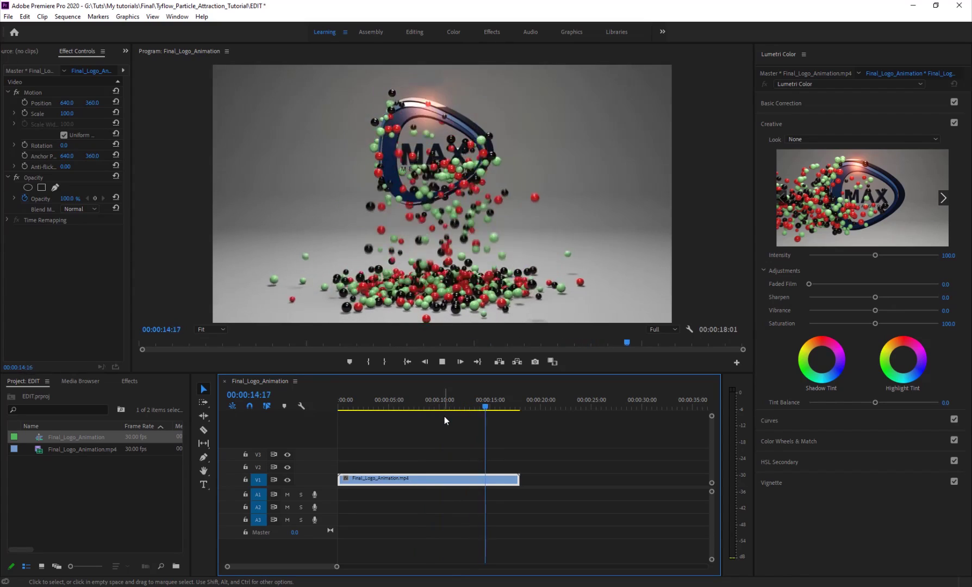
{"action": "left_click_drag", "start_coordinate": [410, 408], "coordinate": [466, 383]}
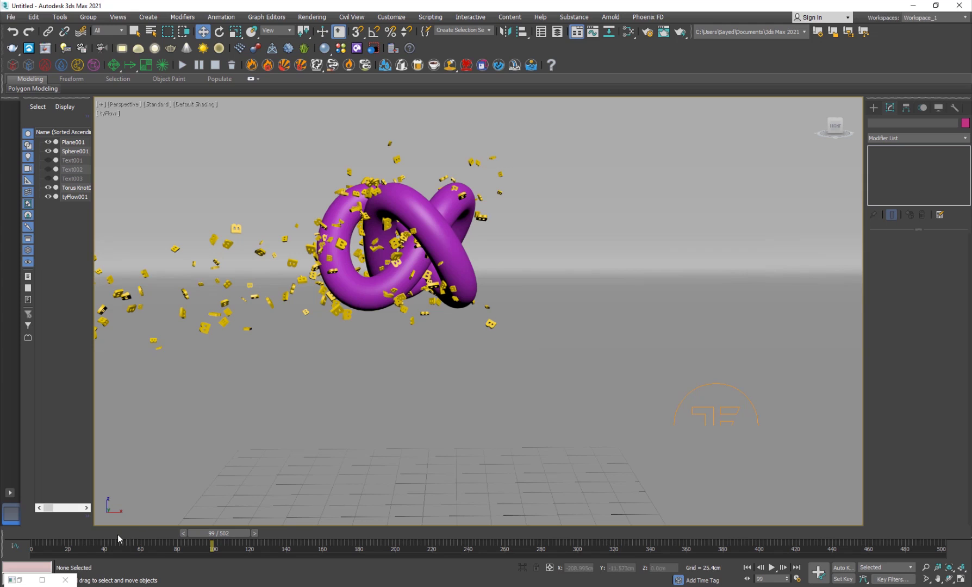
{"action": "left_click_drag", "start_coordinate": [118, 538], "coordinate": [301, 523]}
{"action": "key", "text": "slash"}
{"action": "key", "text": "slash"}
{"action": "key", "text": "slash"}
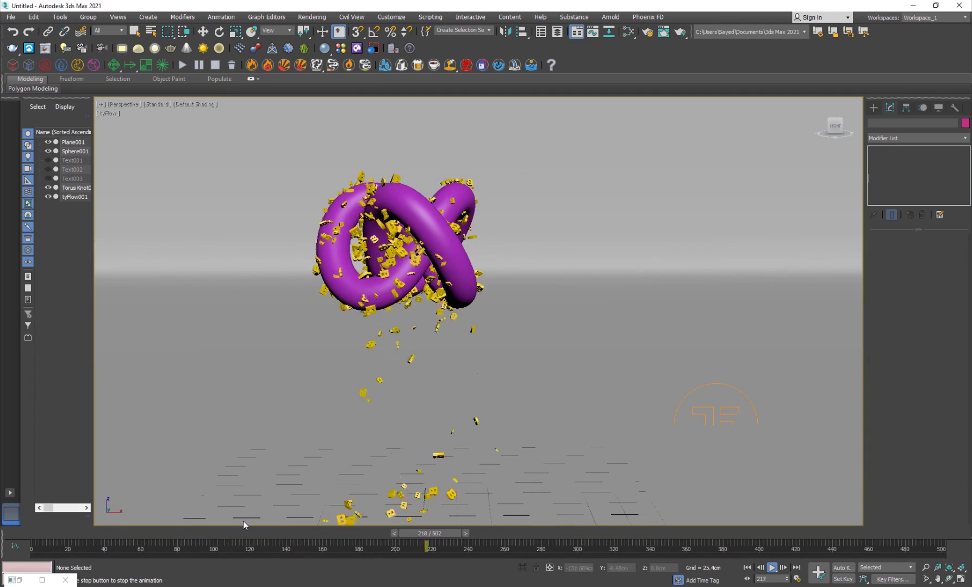
{"action": "key", "text": "slash"}
{"action": "mouse_move", "coordinate": [180, 534]}
{"action": "left_mouse_down"}
{"action": "mouse_move", "coordinate": [142, 534]}
{"action": "mouse_move", "coordinate": [184, 534]}
{"action": "left_mouse_up"}
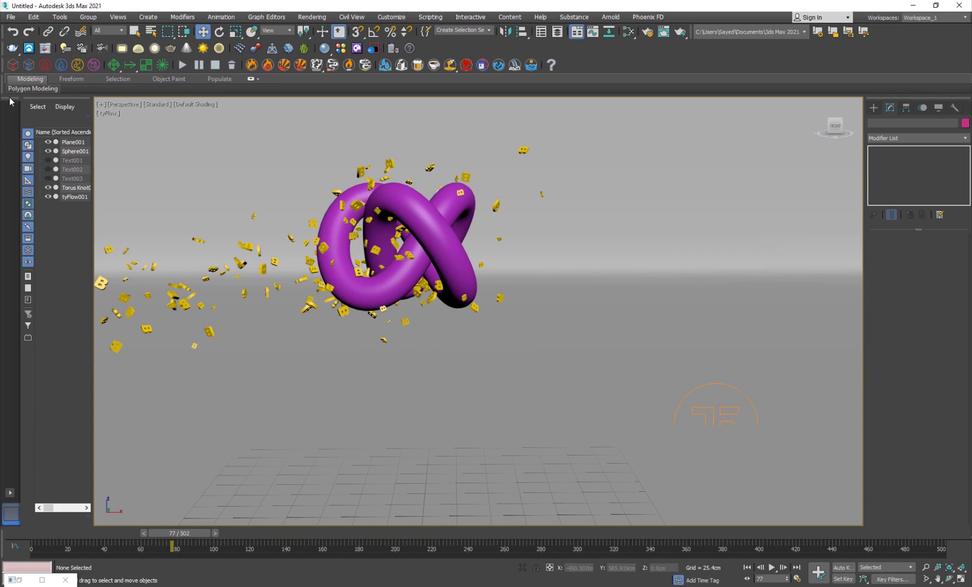
Reset 3ds Max to an empty scene without saving the current one.
{"action": "left_click", "coordinate": [12, 17]}
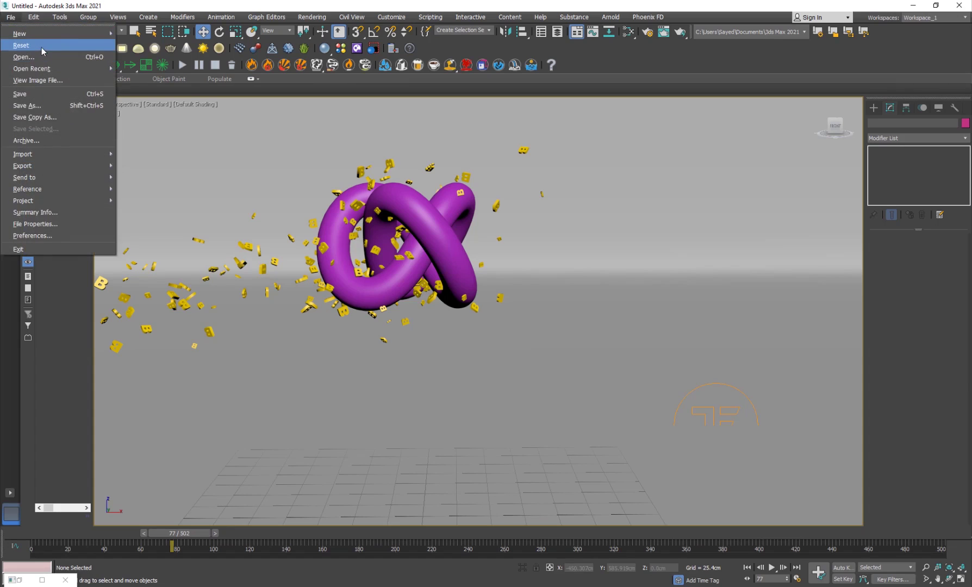
{"action": "left_click", "coordinate": [40, 49]}
{"action": "left_click", "coordinate": [484, 314]}
{"action": "left_click", "coordinate": [466, 314]}
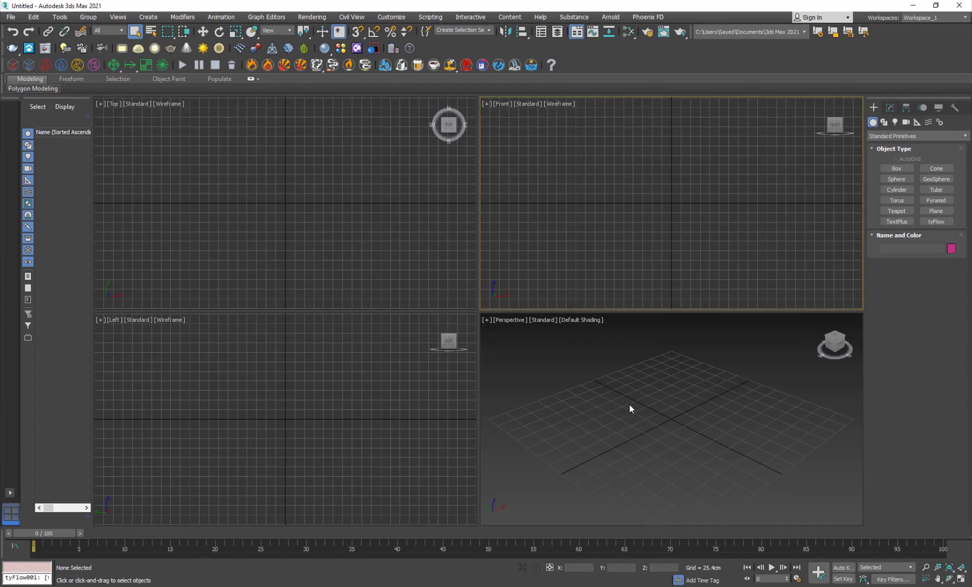
Maximise Perspective and draw a Torus Knot from Extended Primitives at the grid centre.
{"action": "key", "text": "alt+w"}
{"action": "middle_click_drag", "start_coordinate": [402, 387], "coordinate": [444, 383], "text": "alt"}
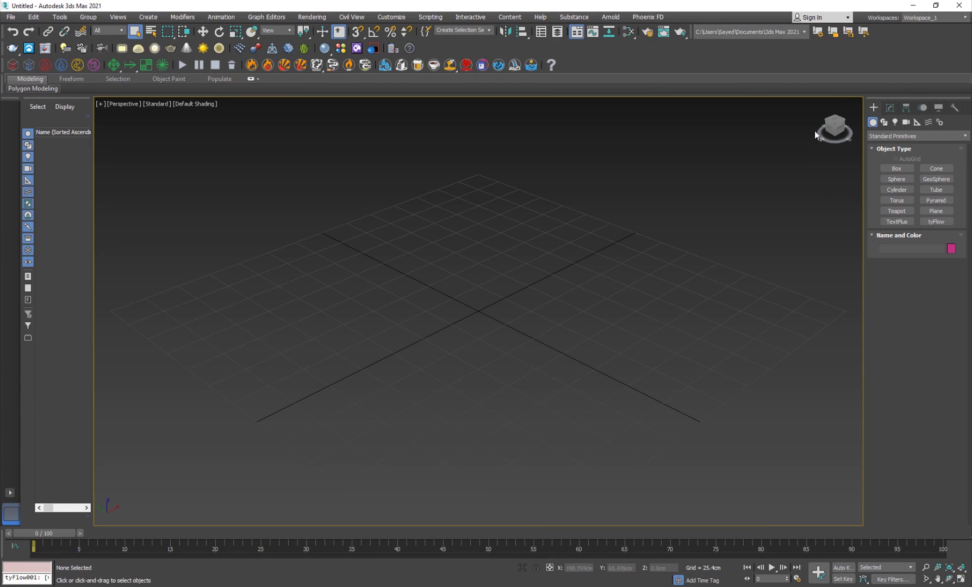
{"action": "left_click", "coordinate": [914, 137]}
{"action": "left_click", "coordinate": [891, 156]}
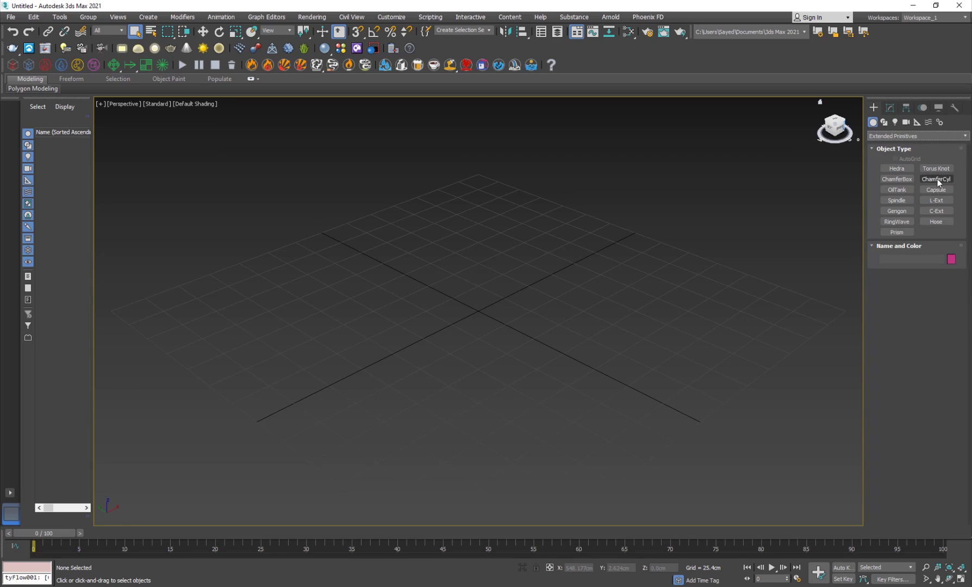
{"action": "left_click", "coordinate": [941, 179]}
{"action": "left_click", "coordinate": [936, 169]}
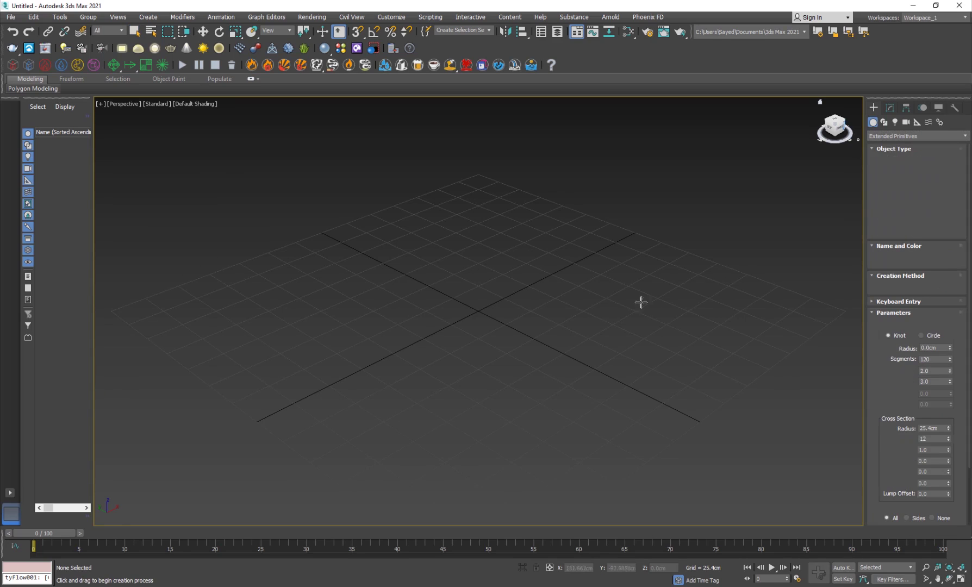
{"action": "left_click_drag", "start_coordinate": [478, 311], "coordinate": [536, 338]}
{"action": "left_click", "coordinate": [501, 324]}
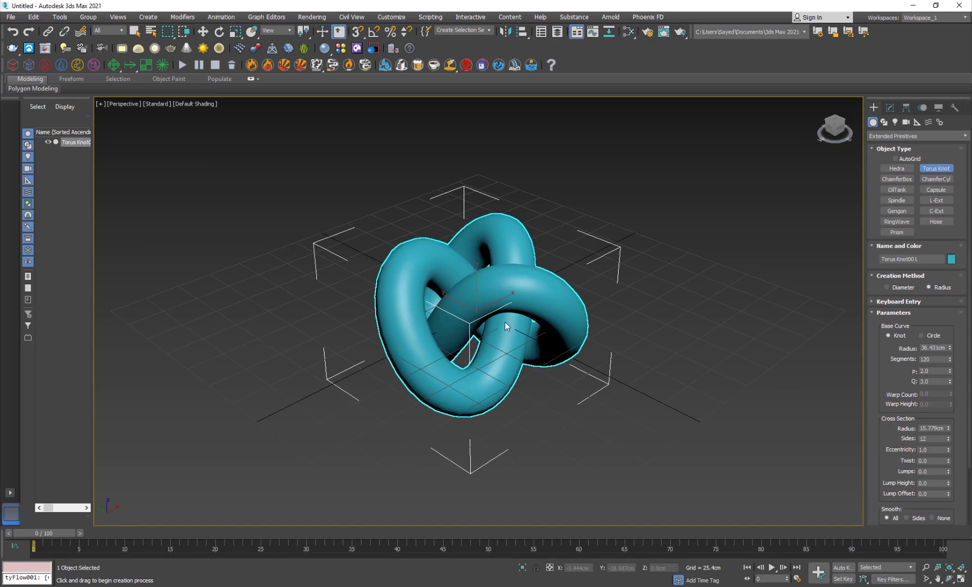
Raise the torus knot above the grid and display it with edged faces.
{"action": "key", "text": "w"}
{"action": "left_click_drag", "start_coordinate": [479, 275], "coordinate": [477, 222]}
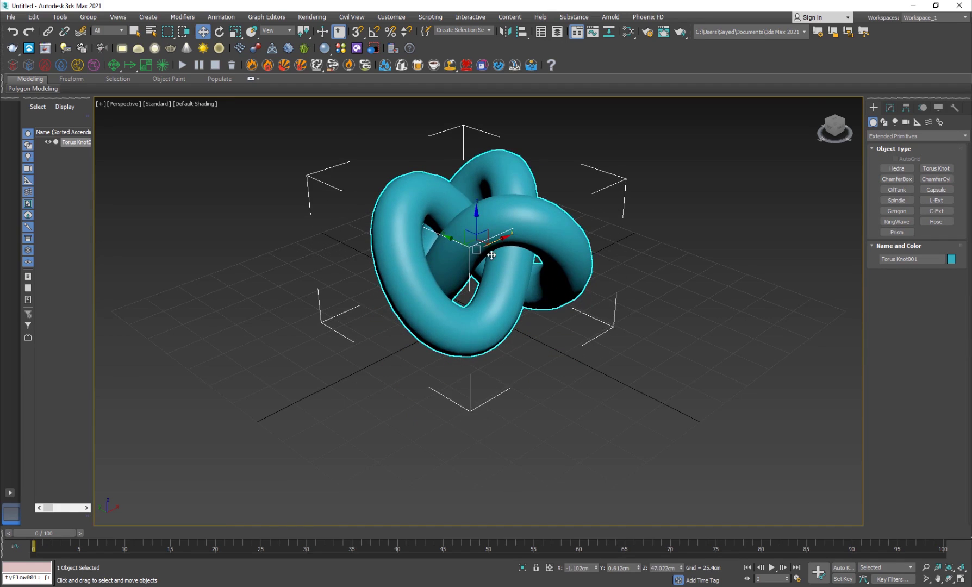
{"action": "right_click", "coordinate": [492, 255]}
{"action": "mouse_move", "coordinate": [439, 386]}
{"action": "middle_mouse_down", "text": "alt"}
{"action": "mouse_move", "coordinate": [358, 390]}
{"action": "mouse_move", "coordinate": [425, 352]}
{"action": "mouse_move", "coordinate": [434, 384]}
{"action": "middle_mouse_up", "text": "alt"}
{"action": "left_click_drag", "start_coordinate": [476, 234], "coordinate": [474, 218]}
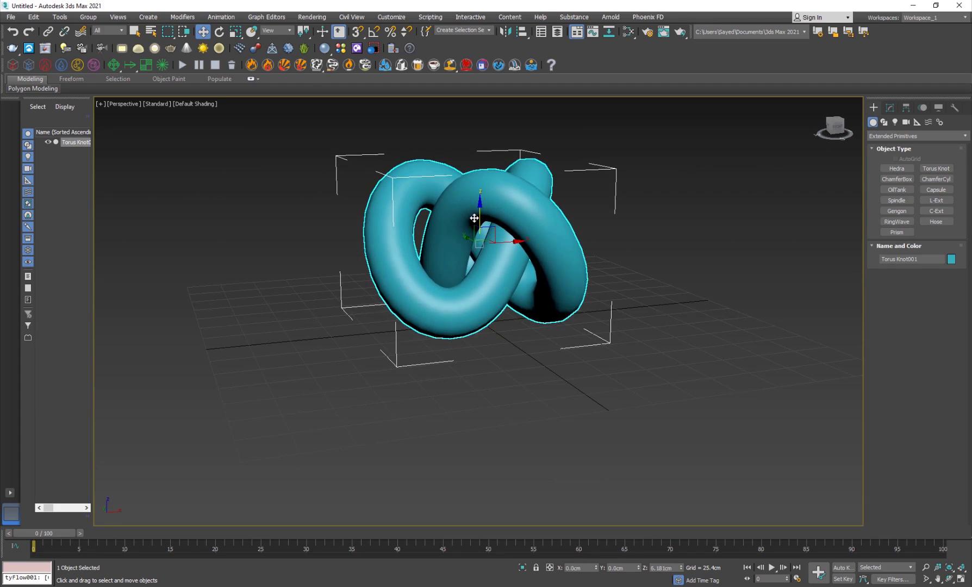
{"action": "key", "text": "F4"}
{"action": "mouse_move", "coordinate": [391, 333]}
{"action": "middle_mouse_down", "text": "alt"}
{"action": "mouse_move", "coordinate": [421, 339]}
{"action": "mouse_move", "coordinate": [390, 347]}
{"action": "mouse_move", "coordinate": [402, 344]}
{"action": "middle_mouse_up", "text": "alt"}
Set the torus knot's Segments to 158 and Cross Section Sides to 31.
{"action": "left_click", "coordinate": [890, 107]}
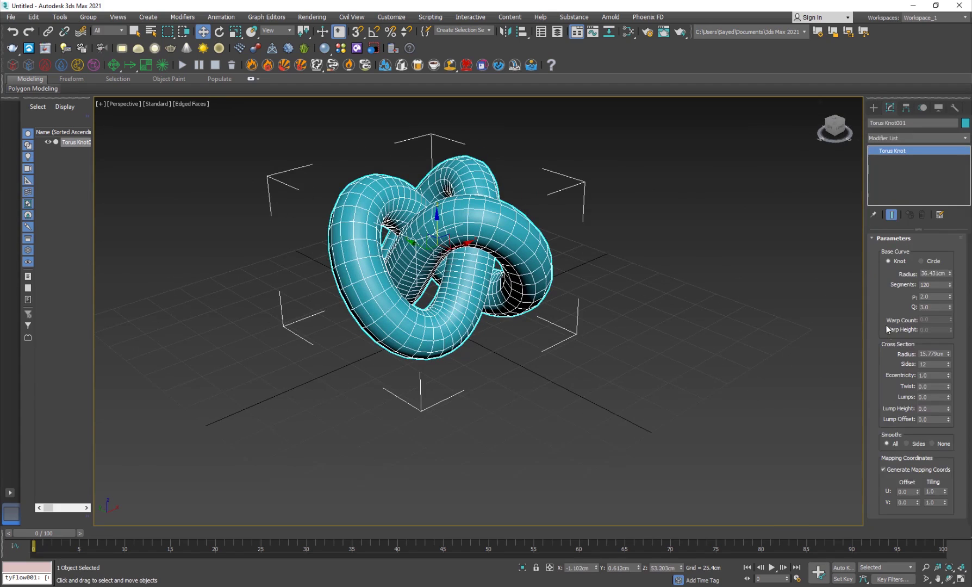
{"action": "left_click_drag", "start_coordinate": [950, 285], "coordinate": [950, 267]}
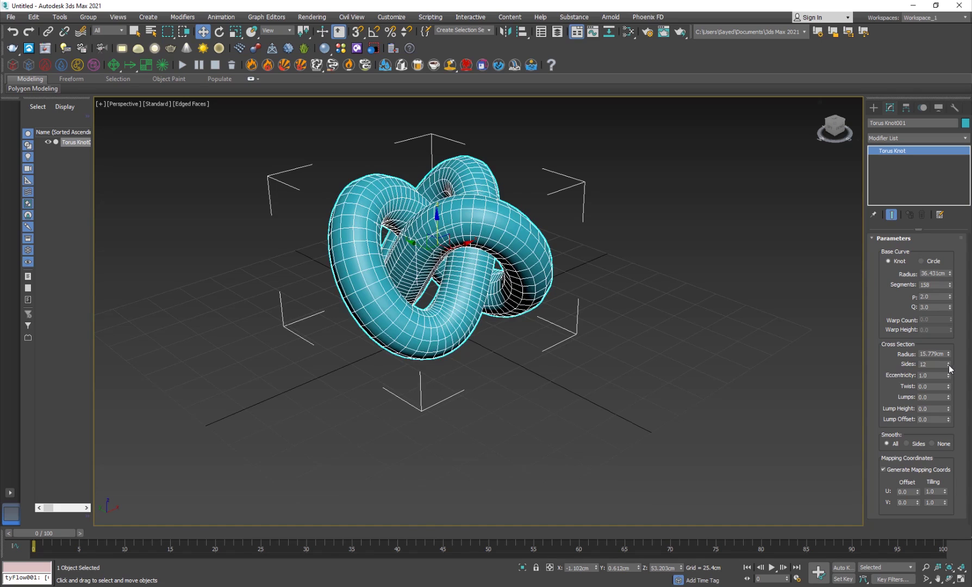
{"action": "left_click_drag", "start_coordinate": [949, 365], "coordinate": [950, 352]}
{"action": "middle_click_drag", "start_coordinate": [557, 360], "coordinate": [530, 383]}
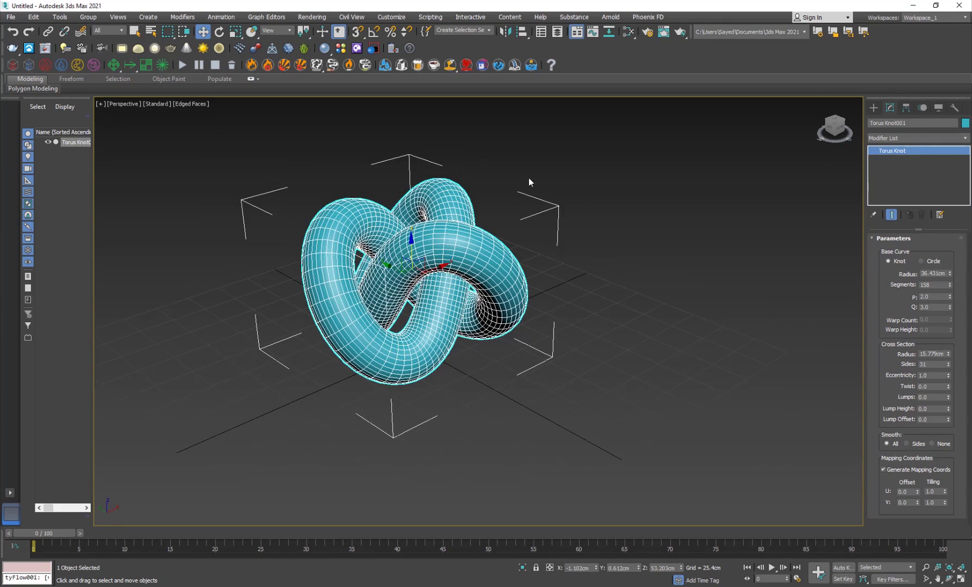
Hide the selection brackets, orbit around the knot, and deselect it.
{"action": "left_click", "coordinate": [621, 303]}
{"action": "left_click", "coordinate": [472, 267]}
{"action": "right_click", "coordinate": [601, 298]}
{"action": "left_click", "coordinate": [477, 233]}
{"action": "key", "text": "j"}
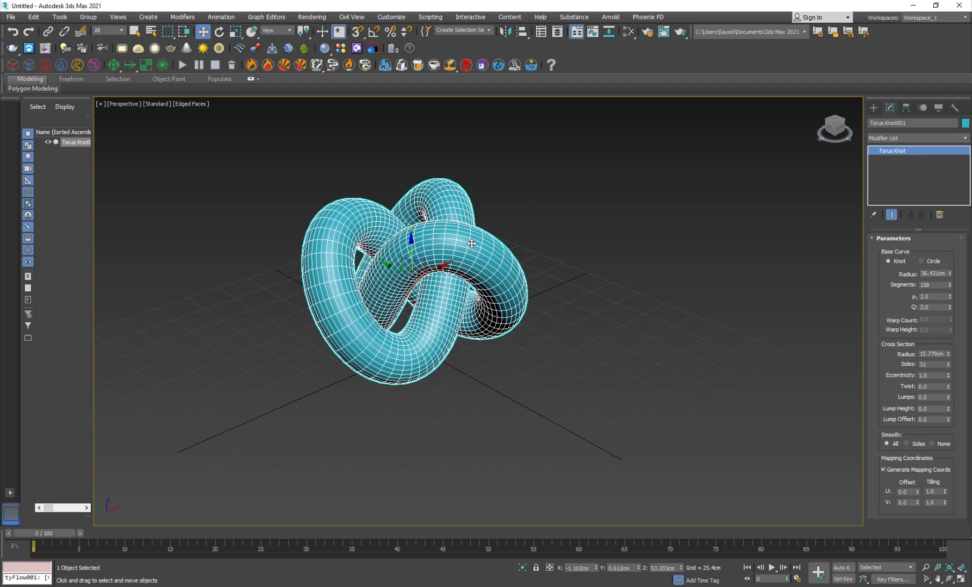
{"action": "middle_click_drag", "start_coordinate": [471, 244], "coordinate": [426, 294], "text": "alt"}
{"action": "scroll", "coordinate": [413, 364], "scroll_direction": "down", "scroll_amount": 3}
{"action": "middle_click_drag", "start_coordinate": [412, 365], "coordinate": [463, 349], "text": "alt"}
{"action": "scroll", "coordinate": [462, 412], "scroll_direction": "up", "scroll_amount": 4}
{"action": "scroll", "coordinate": [423, 443], "scroll_direction": "down", "scroll_amount": 4}
{"action": "left_click", "coordinate": [488, 394]}
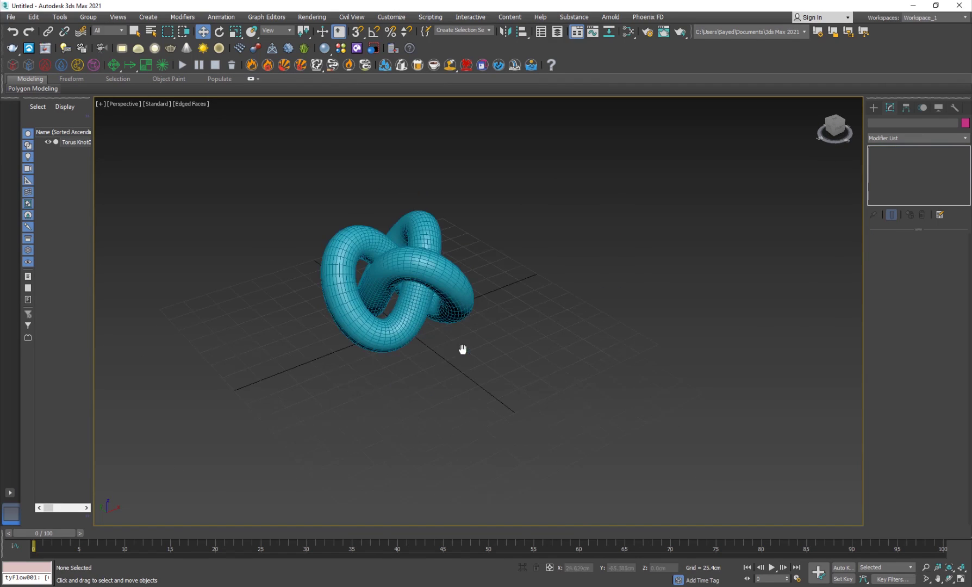
Create a small Standard Primitive sphere left of the knot and raise it slightly.
{"action": "left_click", "coordinate": [874, 109]}
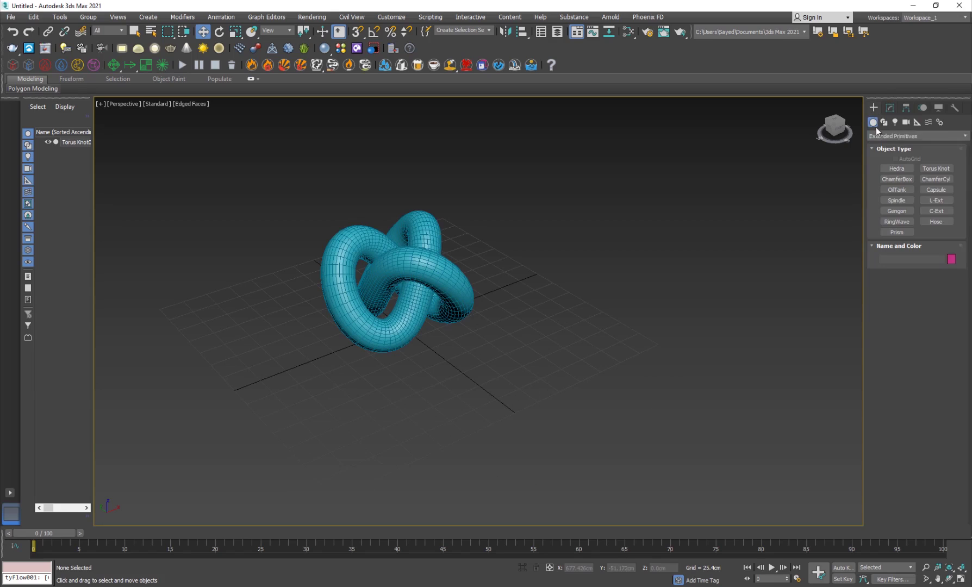
{"action": "left_click", "coordinate": [876, 134]}
{"action": "left_click", "coordinate": [892, 126]}
{"action": "left_click", "coordinate": [897, 179]}
{"action": "middle_click_drag", "start_coordinate": [422, 292], "coordinate": [468, 298]}
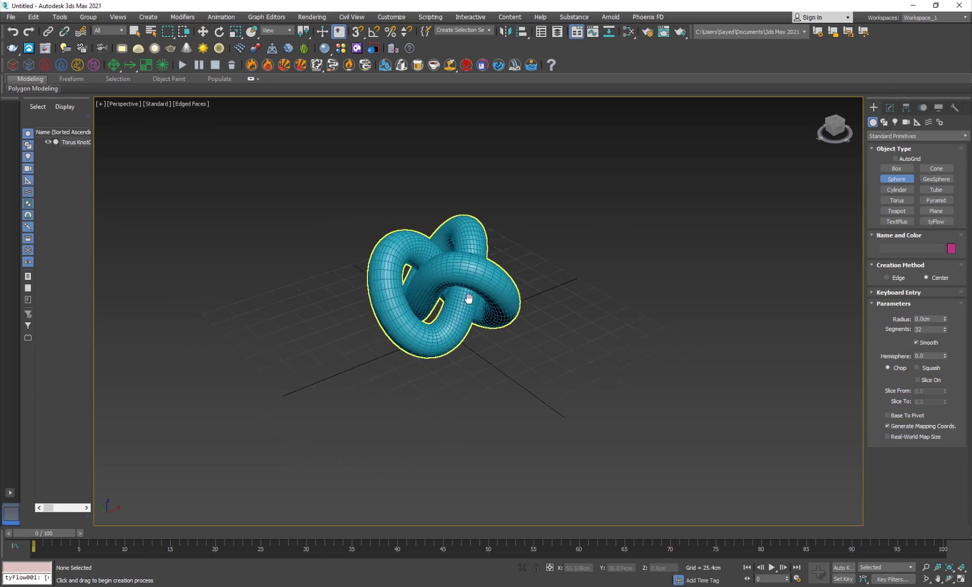
{"action": "scroll", "coordinate": [469, 298], "scroll_direction": "down", "scroll_amount": 4}
{"action": "middle_click_drag", "start_coordinate": [359, 369], "coordinate": [341, 359], "text": "alt"}
{"action": "middle_click_drag", "start_coordinate": [196, 349], "coordinate": [291, 336]}
{"action": "left_click_drag", "start_coordinate": [268, 334], "coordinate": [287, 333]}
{"action": "key", "text": "w"}
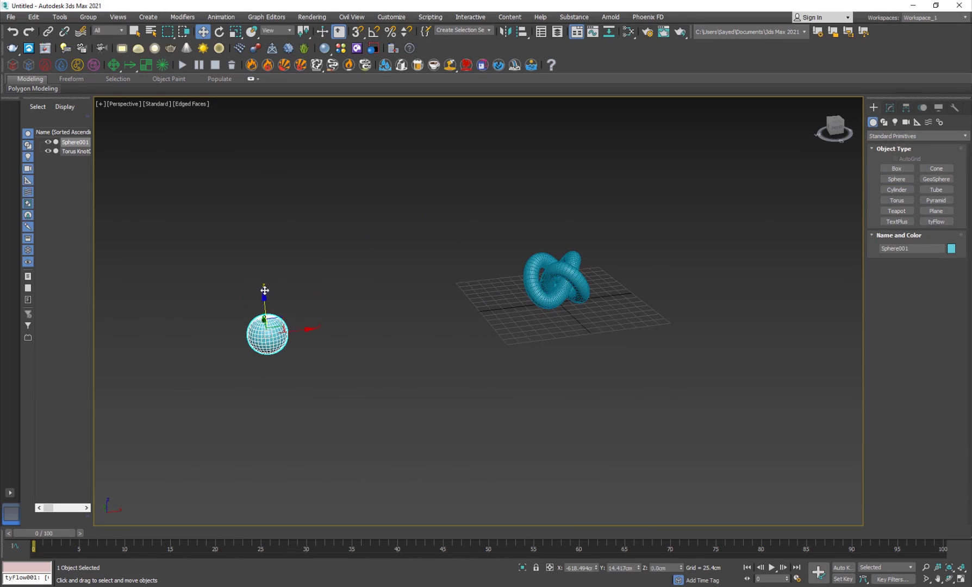
{"action": "mouse_move", "coordinate": [265, 290]}
{"action": "left_mouse_down"}
{"action": "mouse_move", "coordinate": [250, 116]}
{"action": "mouse_move", "coordinate": [256, 418]}
{"action": "mouse_move", "coordinate": [260, 278]}
{"action": "mouse_move", "coordinate": [251, 287]}
{"action": "left_mouse_up"}
Frame the torus knot with zoom extents and orbit around it.
{"action": "middle_click_drag", "start_coordinate": [500, 351], "coordinate": [452, 345], "text": "alt"}
{"action": "left_click", "coordinate": [515, 344]}
{"action": "key", "text": "z"}
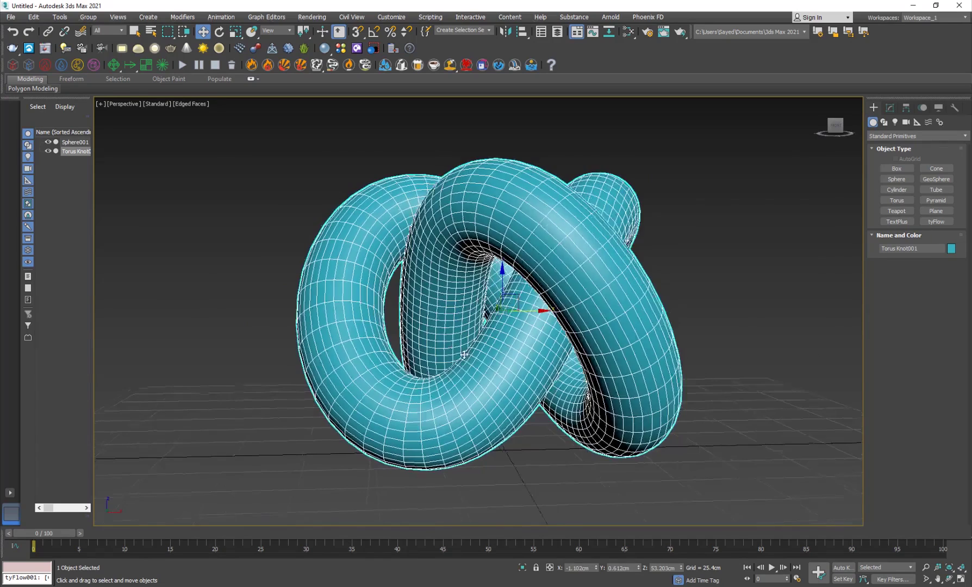
{"action": "scroll", "coordinate": [452, 346], "scroll_direction": "down", "scroll_amount": 6}
{"action": "middle_click_drag", "start_coordinate": [329, 343], "coordinate": [442, 345]}
{"action": "scroll", "coordinate": [442, 345], "scroll_direction": "down", "scroll_amount": 2}
Uncheck Renderable in Sphere001's Object Properties and confirm with OK.
{"action": "left_click", "coordinate": [209, 346]}
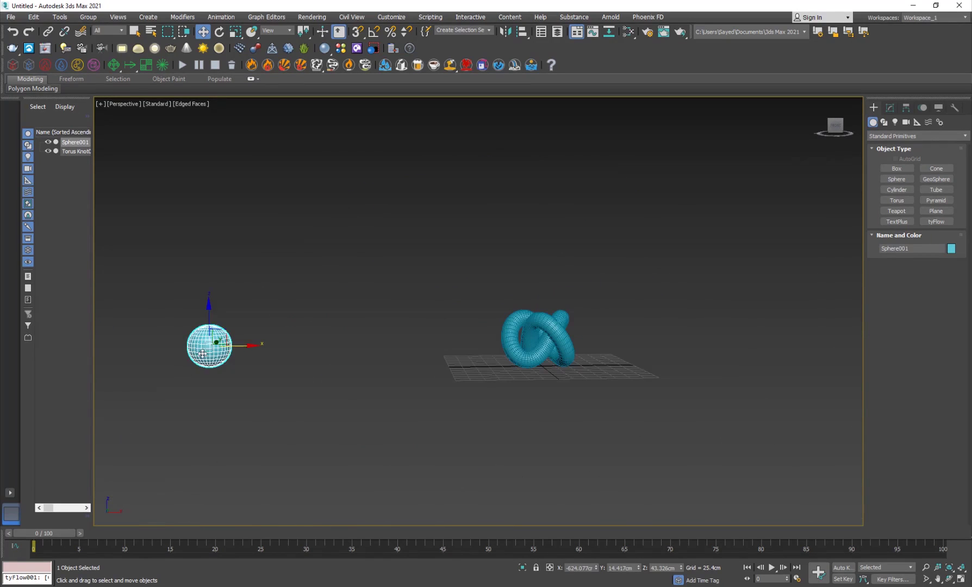
{"action": "right_click", "coordinate": [204, 348]}
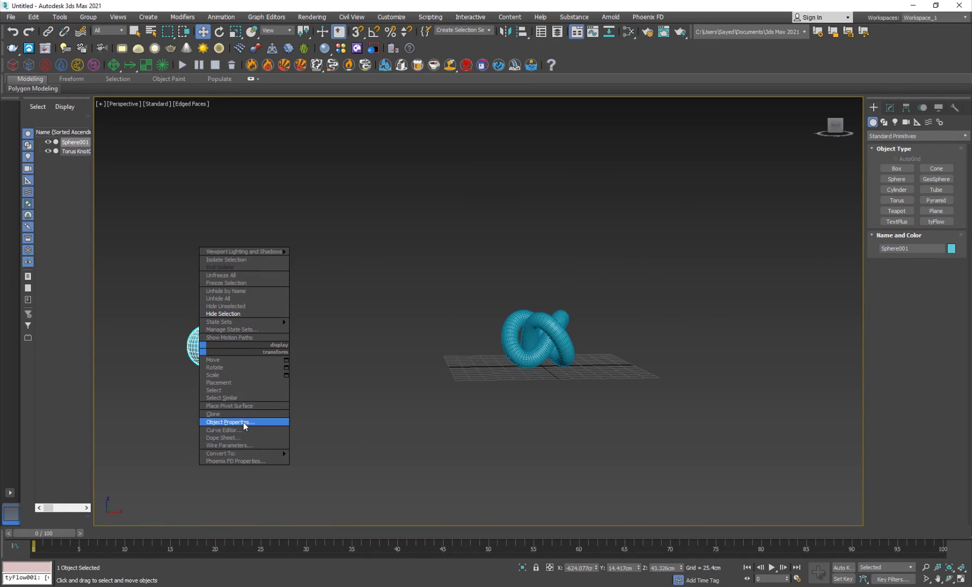
{"action": "left_click", "coordinate": [196, 359]}
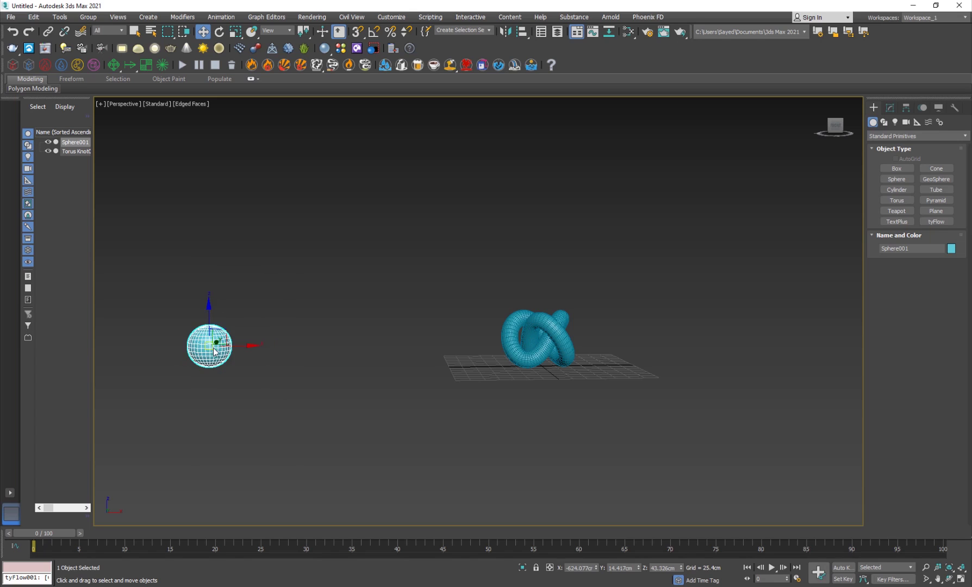
{"action": "right_click", "coordinate": [215, 351]}
{"action": "left_click", "coordinate": [262, 419]}
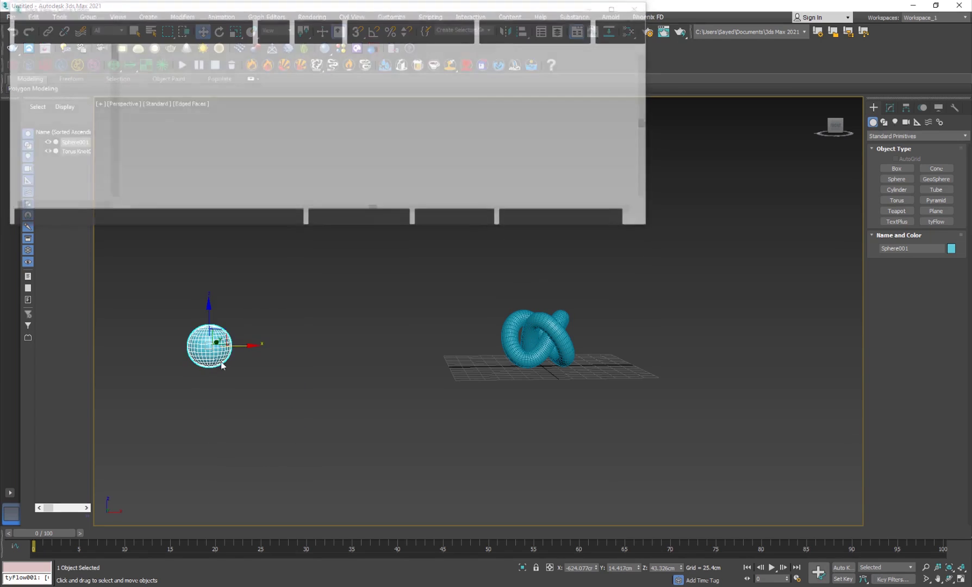
{"action": "left_click", "coordinate": [642, 9]}
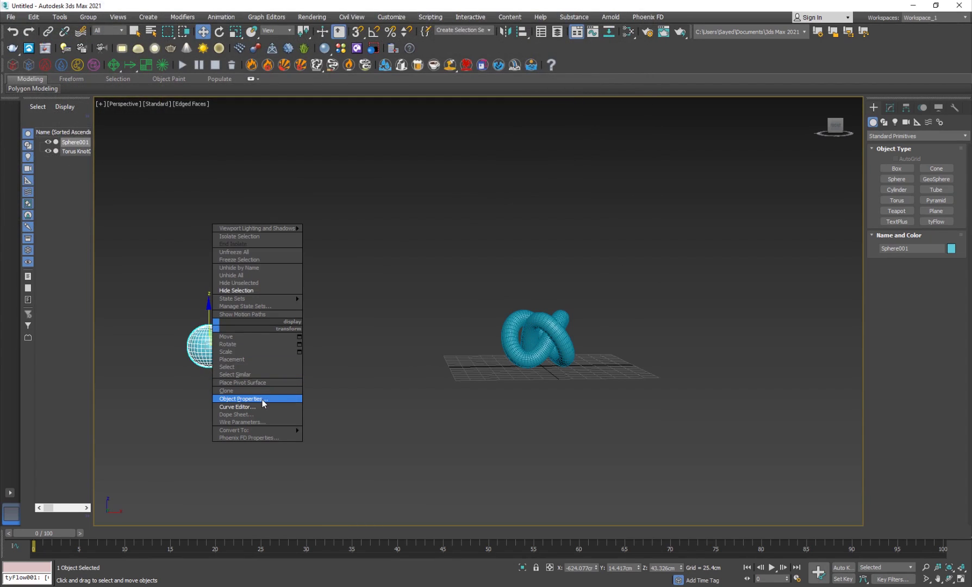
{"action": "left_click", "coordinate": [264, 402]}
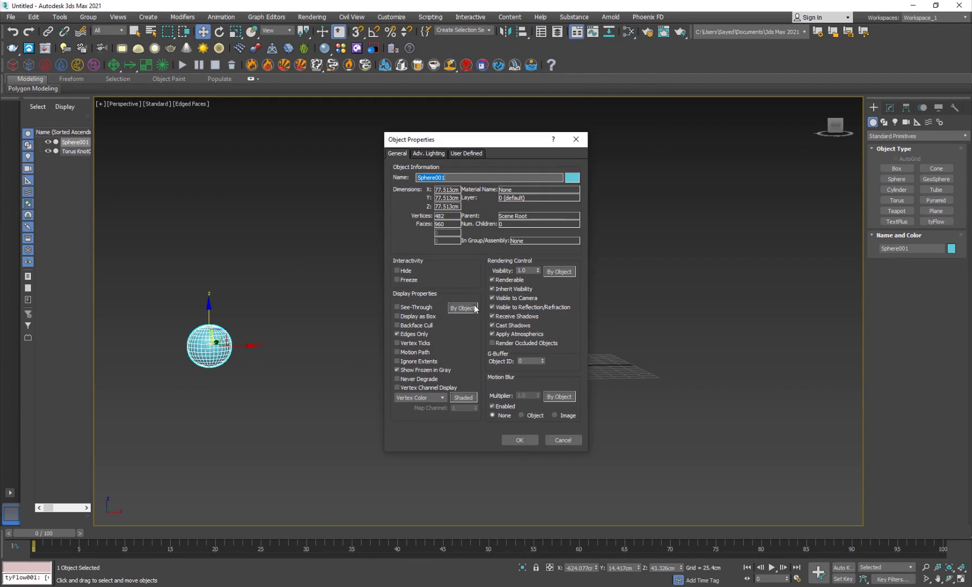
{"action": "left_click", "coordinate": [493, 280]}
{"action": "left_click", "coordinate": [519, 438]}
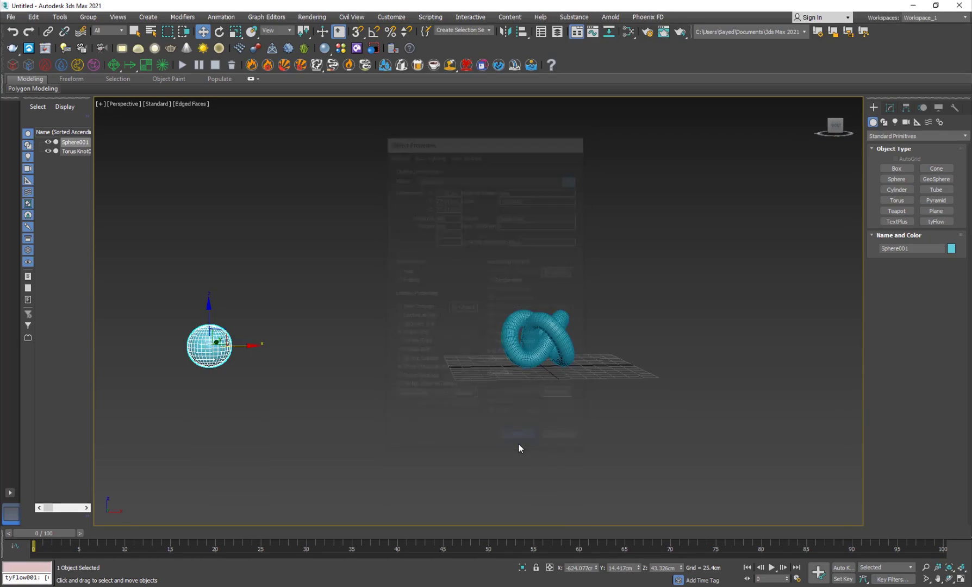
Frame the torus knot, adjust the view slightly, and deselect it.
{"action": "left_click", "coordinate": [506, 392]}
{"action": "key", "text": "z"}
{"action": "scroll", "coordinate": [448, 411], "scroll_direction": "down", "scroll_amount": 8}
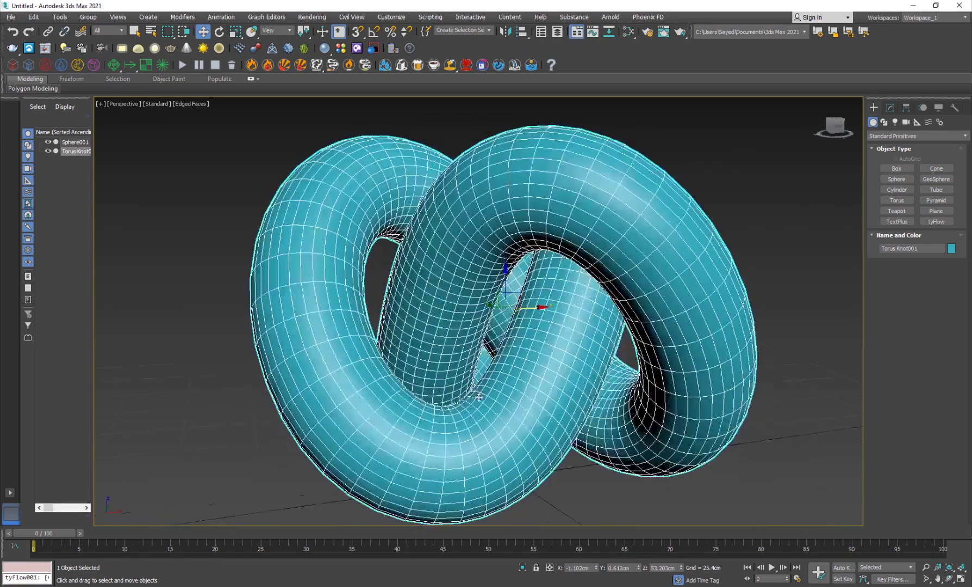
{"action": "middle_click_drag", "start_coordinate": [450, 403], "coordinate": [498, 413], "text": "alt"}
{"action": "middle_click_drag", "start_coordinate": [500, 415], "coordinate": [456, 377]}
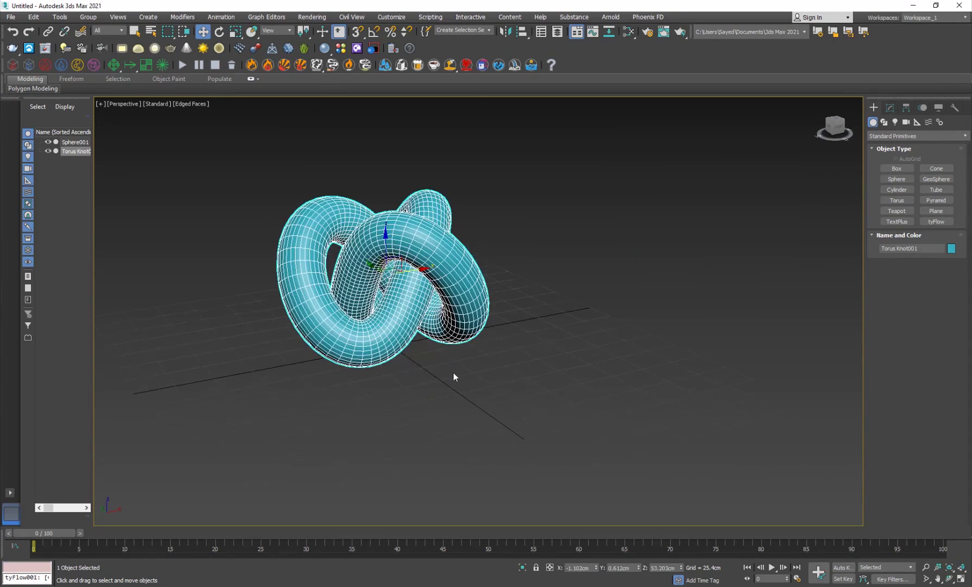
{"action": "left_click", "coordinate": [545, 426]}
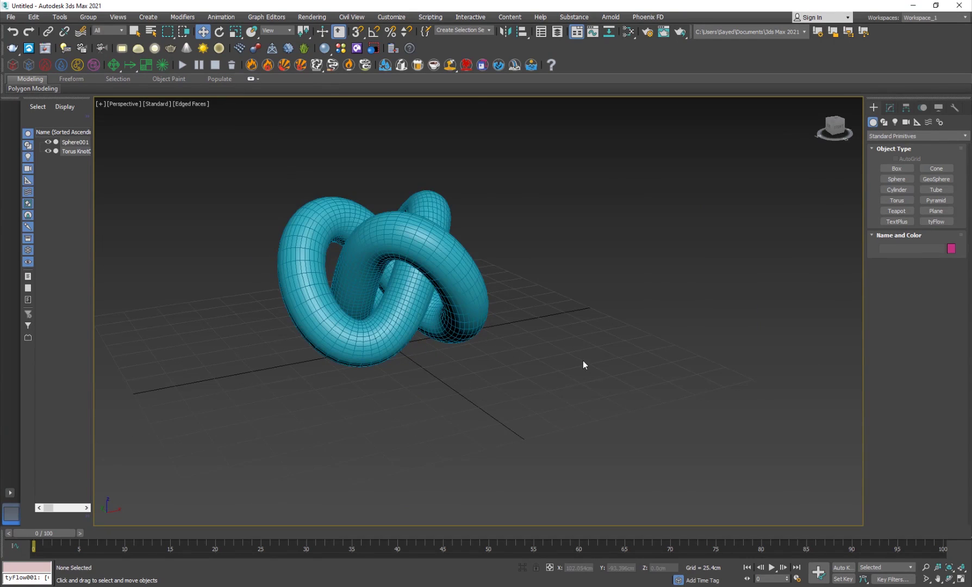
Place a tyFlow object in the viewport to the right of the torus knot.
{"action": "scroll", "coordinate": [583, 361], "scroll_direction": "down", "scroll_amount": 5}
{"action": "middle_click_drag", "start_coordinate": [555, 340], "coordinate": [520, 344], "text": "alt"}
{"action": "middle_click_drag", "start_coordinate": [520, 345], "coordinate": [486, 328]}
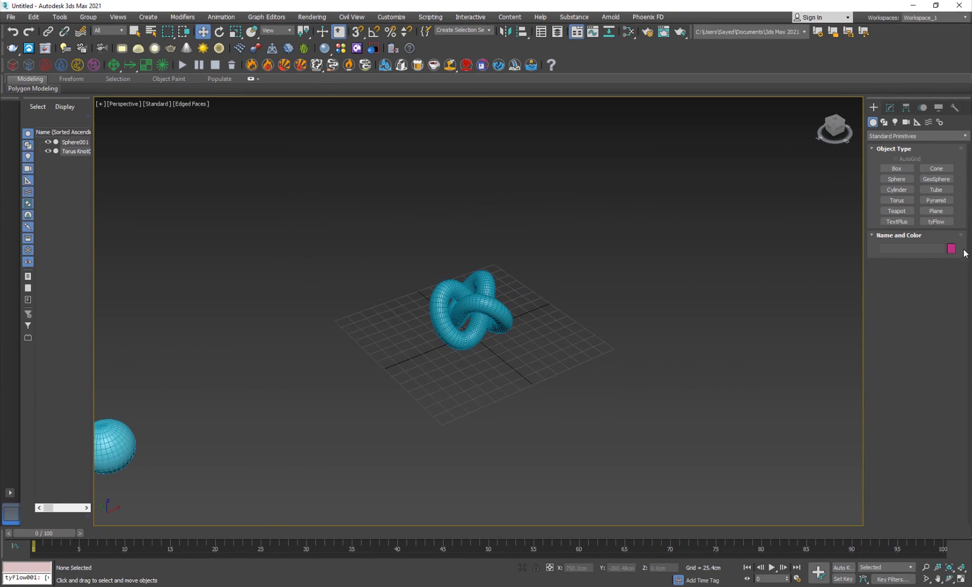
{"action": "left_click", "coordinate": [936, 222]}
{"action": "left_click", "coordinate": [658, 351]}
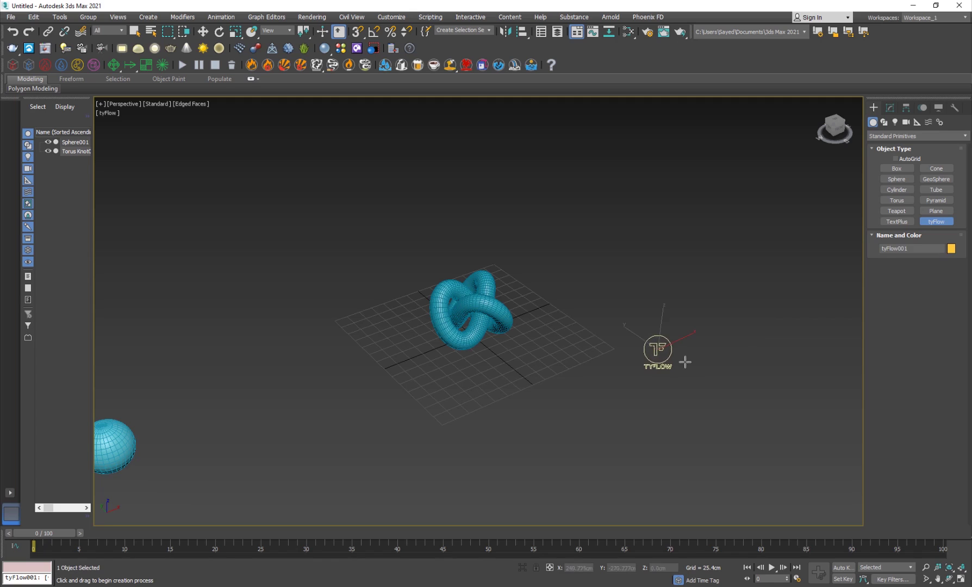
{"action": "right_click", "coordinate": [685, 362]}
Open the tyFlow Editor and arrange its window beside the viewport.
{"action": "left_click", "coordinate": [891, 108]}
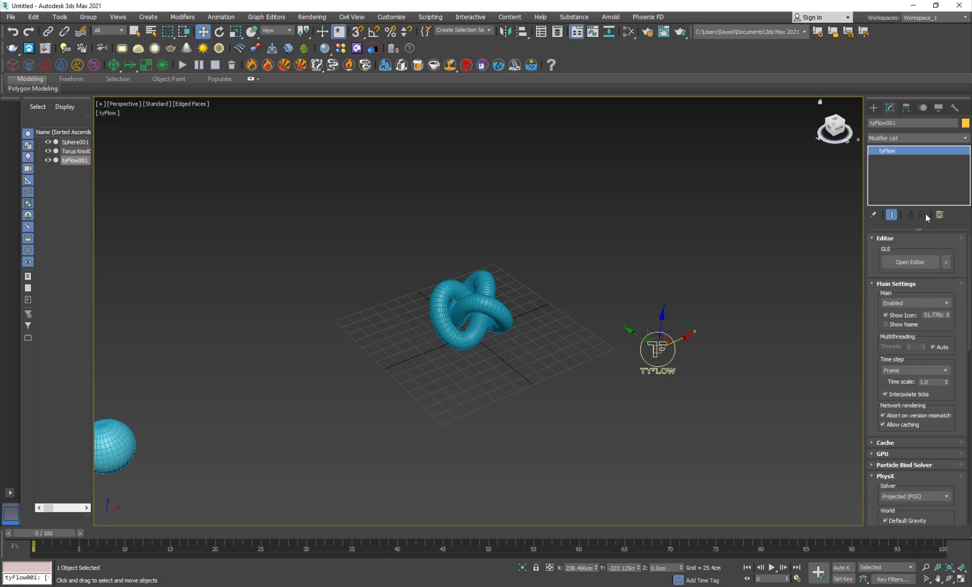
{"action": "left_click", "coordinate": [919, 265]}
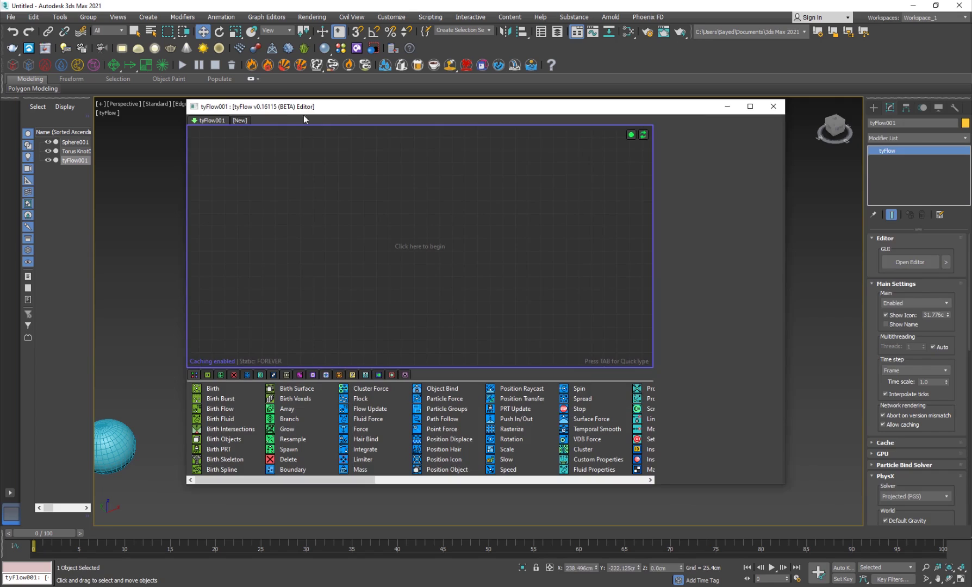
{"action": "left_click_drag", "start_coordinate": [287, 108], "coordinate": [415, 117]}
{"action": "left_click_drag", "start_coordinate": [316, 153], "coordinate": [445, 174]}
{"action": "middle_click_drag", "start_coordinate": [345, 302], "coordinate": [304, 304]}
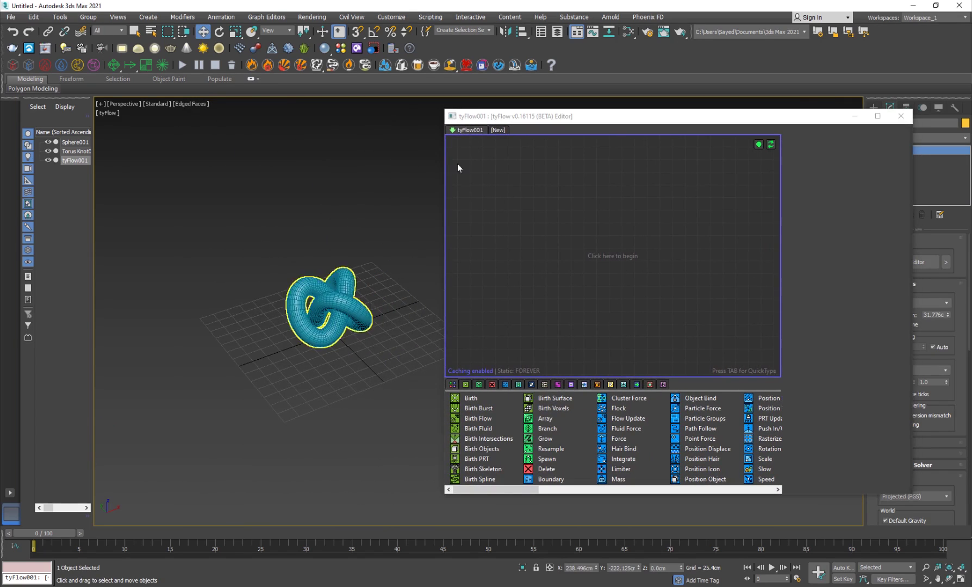
{"action": "left_click_drag", "start_coordinate": [496, 124], "coordinate": [484, 80]}
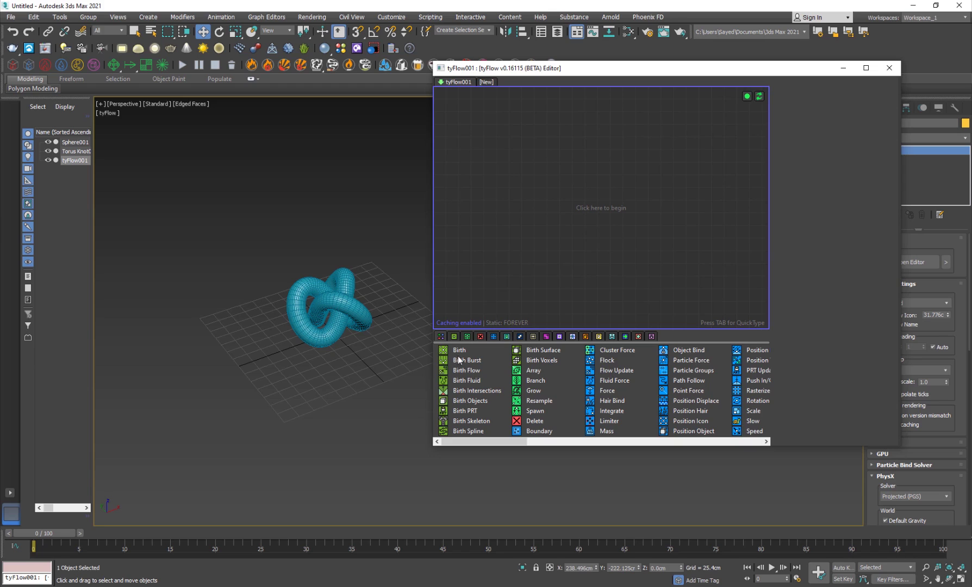
Add a Birth event emitting 200 particles over frames 0–100 to the flow.
{"action": "left_click_drag", "start_coordinate": [460, 350], "coordinate": [508, 170]}
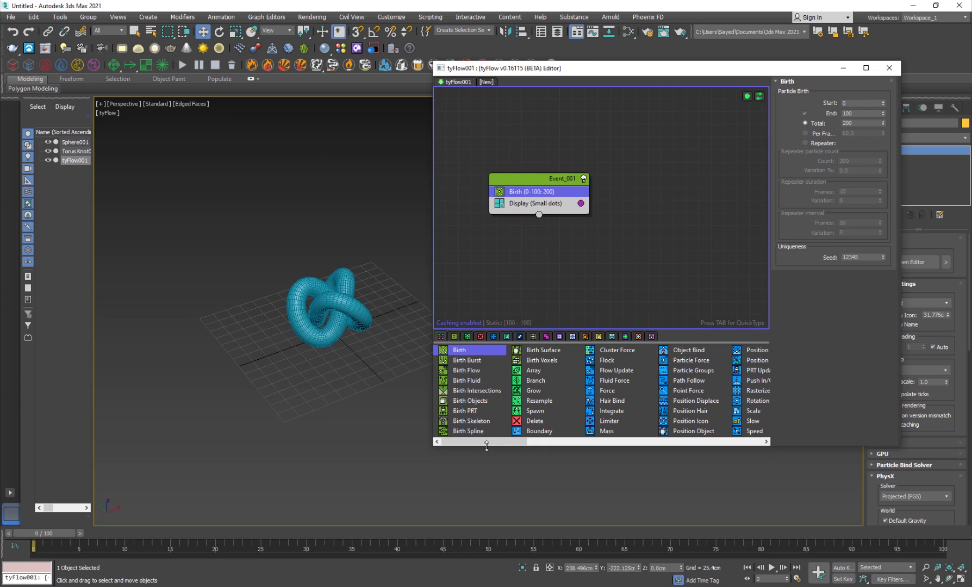
{"action": "mouse_move", "coordinate": [487, 443]}
{"action": "left_mouse_down"}
{"action": "mouse_move", "coordinate": [499, 447]}
{"action": "mouse_move", "coordinate": [474, 444]}
{"action": "left_mouse_up"}
{"action": "scroll", "coordinate": [251, 381], "scroll_direction": "down", "scroll_amount": 3}
{"action": "middle_click_drag", "start_coordinate": [252, 380], "coordinate": [297, 389]}
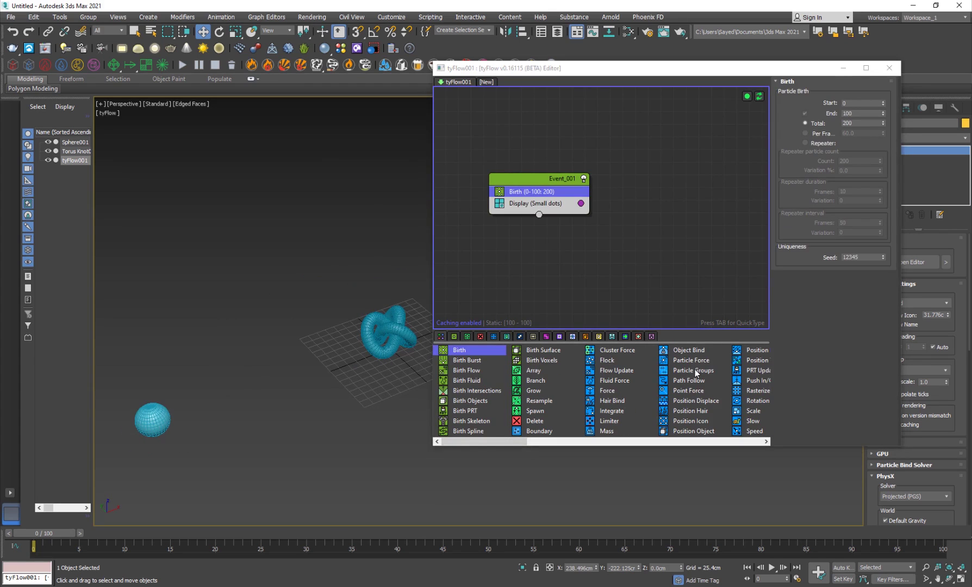
{"action": "left_click_drag", "start_coordinate": [699, 434], "coordinate": [546, 201]}
Insert Position Object under Birth with Sphere001 as source, checking frame 20.
{"action": "left_click", "coordinate": [813, 195]}
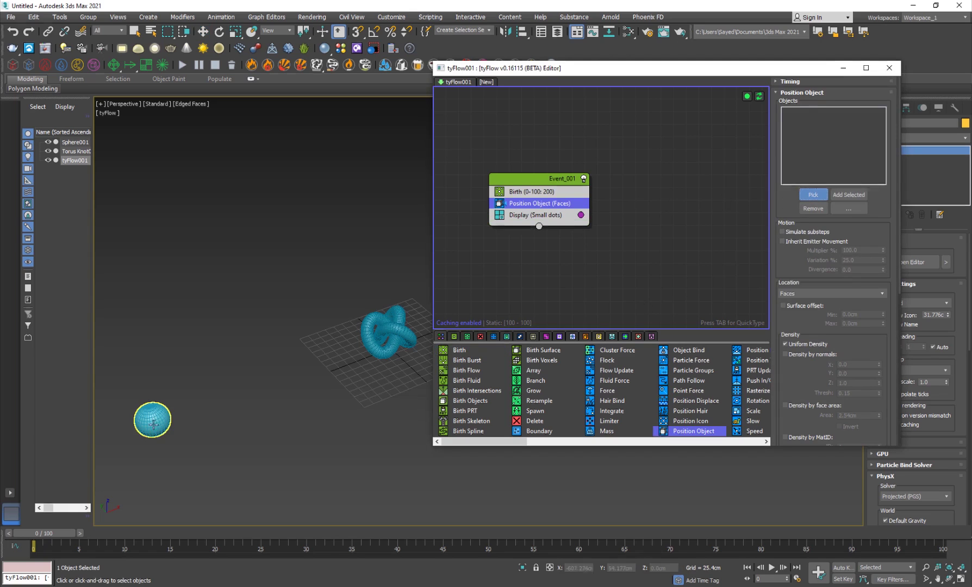
{"action": "left_click", "coordinate": [152, 426]}
{"action": "left_click_drag", "start_coordinate": [48, 533], "coordinate": [198, 533]}
{"action": "scroll", "coordinate": [222, 366], "scroll_direction": "up", "scroll_amount": 5}
{"action": "middle_click_drag", "start_coordinate": [193, 333], "coordinate": [226, 352]}
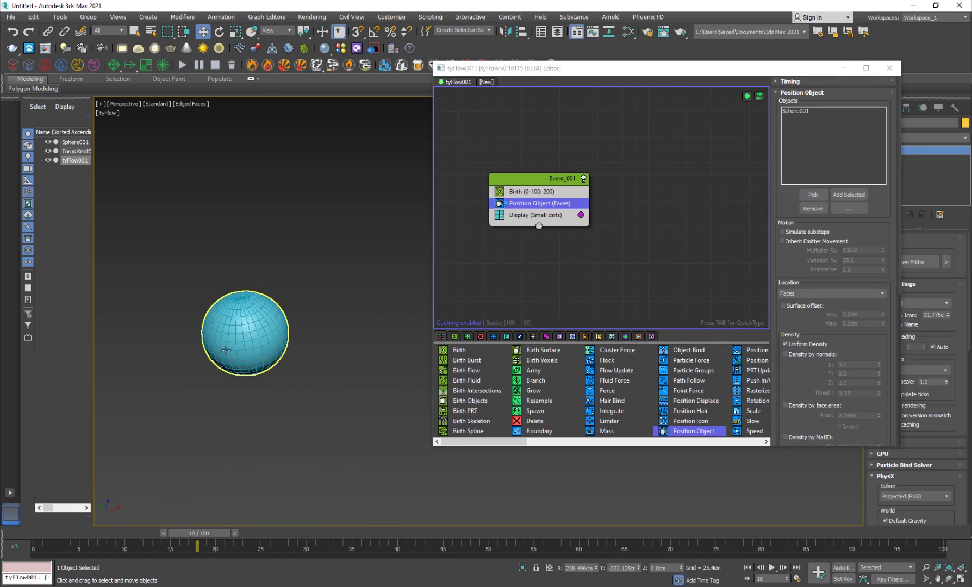
{"action": "mouse_move", "coordinate": [216, 535]}
{"action": "left_mouse_down"}
{"action": "mouse_move", "coordinate": [363, 541]}
{"action": "mouse_move", "coordinate": [79, 541]}
{"action": "mouse_move", "coordinate": [207, 541]}
{"action": "left_mouse_up"}
Turn off edged faces and reframe the view on the torus knot.
{"action": "key", "text": "w"}
{"action": "middle_click_drag", "start_coordinate": [313, 423], "coordinate": [249, 431]}
{"action": "scroll", "coordinate": [249, 432], "scroll_direction": "down", "scroll_amount": 5}
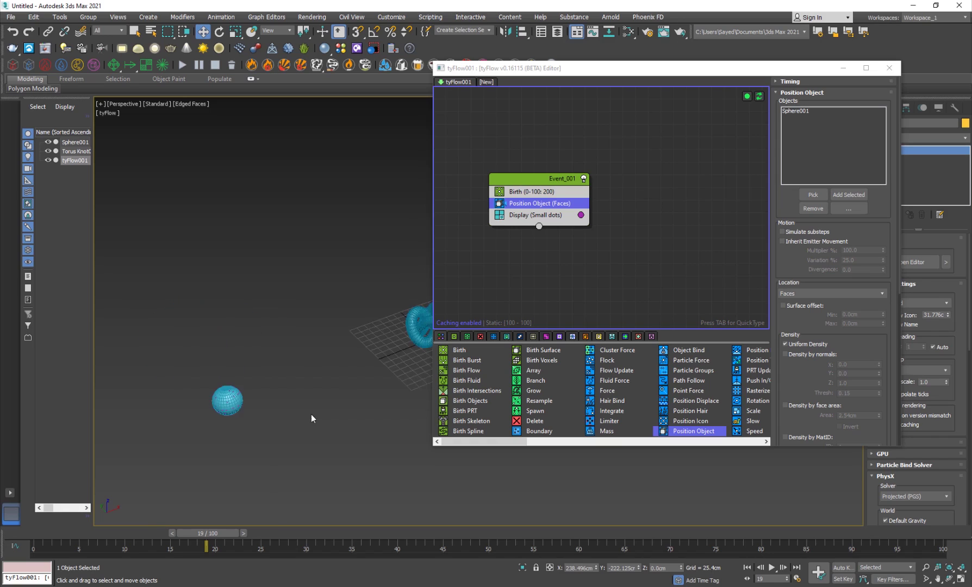
{"action": "middle_click_drag", "start_coordinate": [355, 353], "coordinate": [283, 357]}
{"action": "key", "text": "F4"}
{"action": "mouse_move", "coordinate": [328, 445]}
{"action": "middle_mouse_down", "text": "alt"}
{"action": "mouse_move", "coordinate": [311, 393]}
{"action": "mouse_move", "coordinate": [323, 369]}
{"action": "mouse_move", "coordinate": [326, 407]}
{"action": "mouse_move", "coordinate": [241, 418]}
{"action": "middle_mouse_up", "text": "alt"}
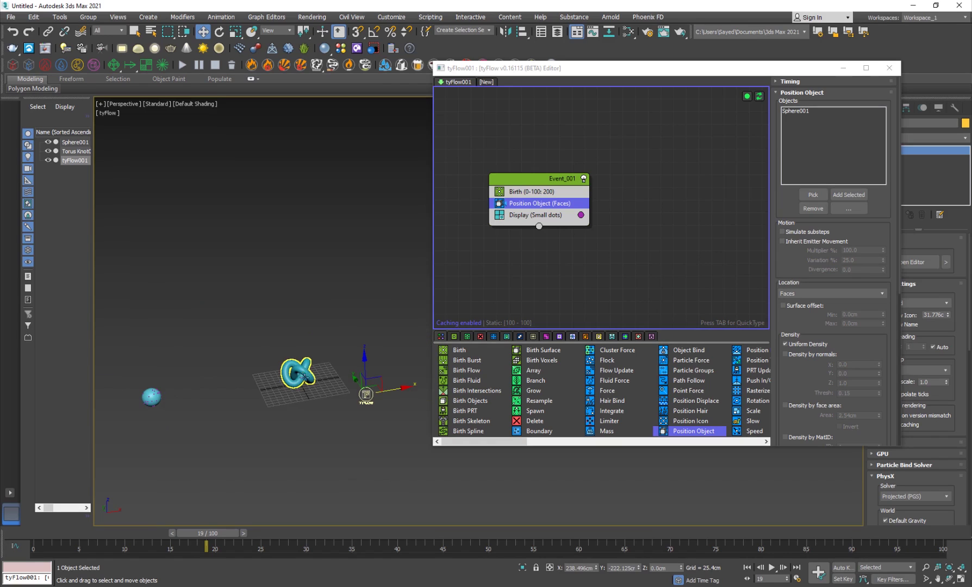
{"action": "scroll", "coordinate": [300, 327], "scroll_direction": "up", "scroll_amount": 5}
{"action": "middle_click_drag", "start_coordinate": [266, 411], "coordinate": [297, 323]}
{"action": "left_click", "coordinate": [520, 262]}
Insert a Find Target operator targeting Torus Knot001 and scrub to watch the particles.
{"action": "left_click", "coordinate": [533, 178]}
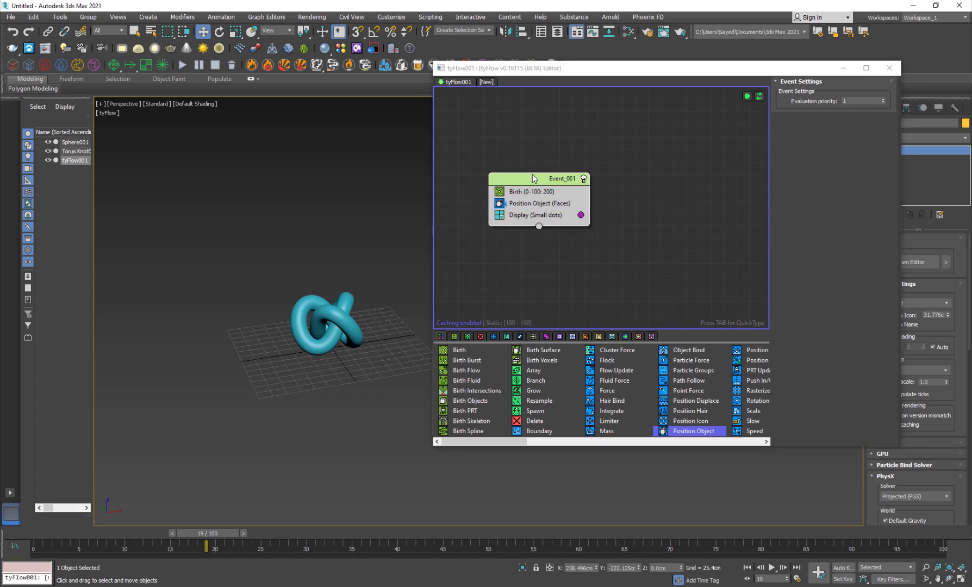
{"action": "key", "text": "Tab"}
{"action": "type", "text": "fi"}
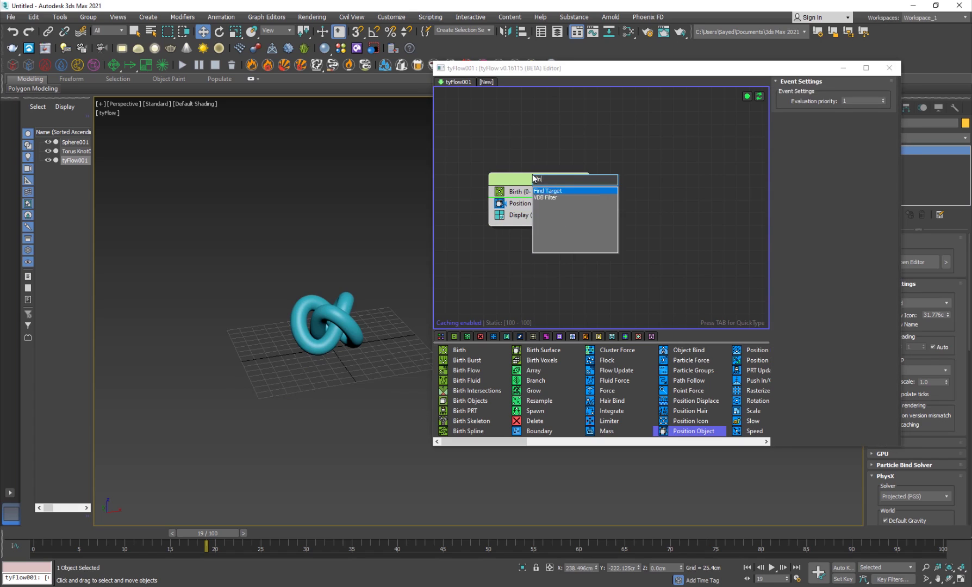
{"action": "key", "text": "Return"}
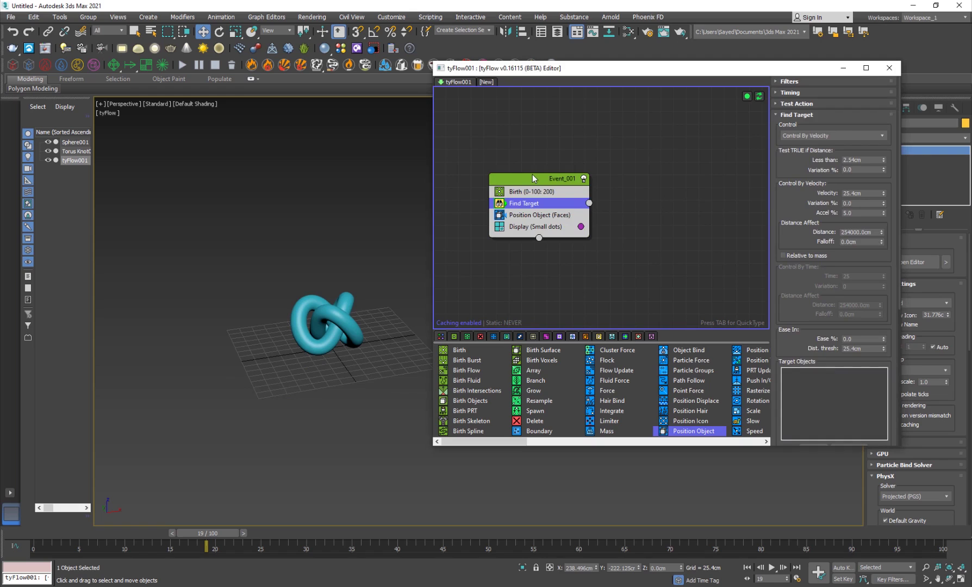
{"action": "scroll", "coordinate": [810, 230], "scroll_direction": "down", "scroll_amount": 5}
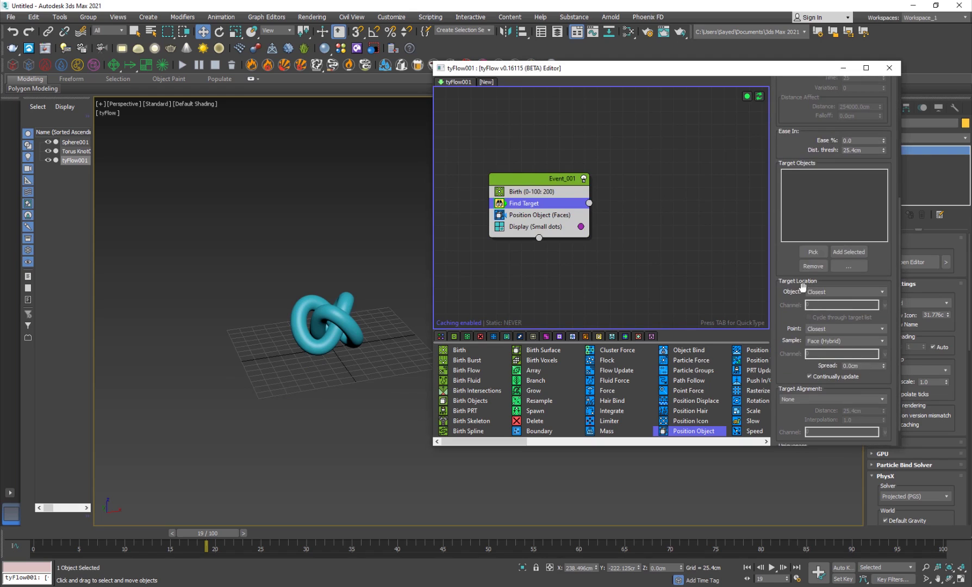
{"action": "left_click", "coordinate": [816, 252]}
{"action": "left_click", "coordinate": [309, 322]}
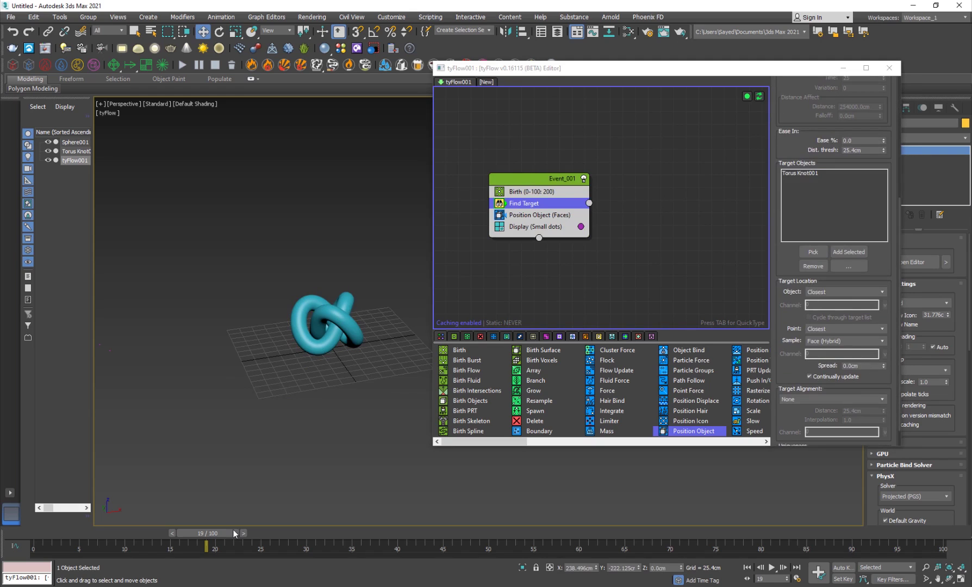
{"action": "left_click_drag", "start_coordinate": [220, 544], "coordinate": [636, 514]}
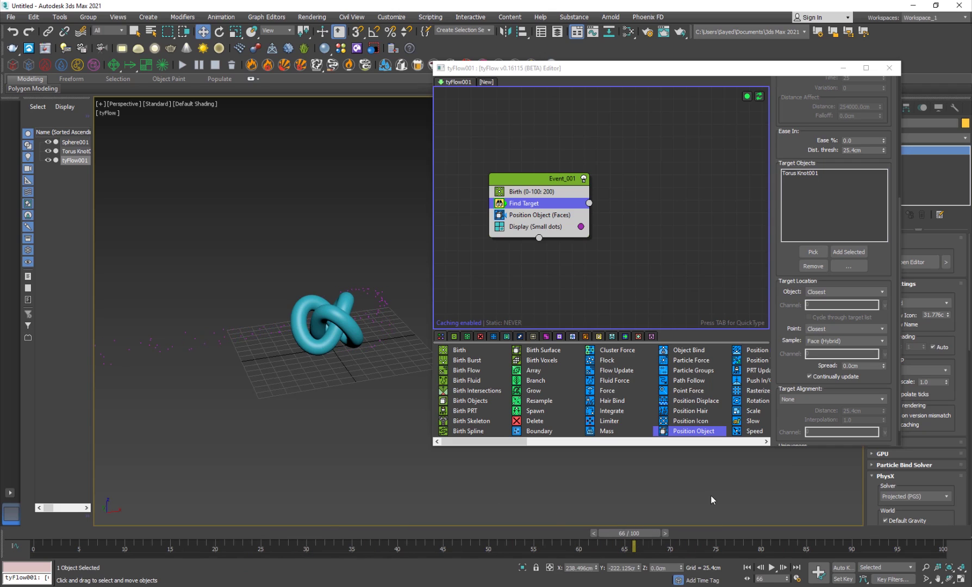
{"action": "scroll", "coordinate": [791, 245], "scroll_direction": "down", "scroll_amount": 2}
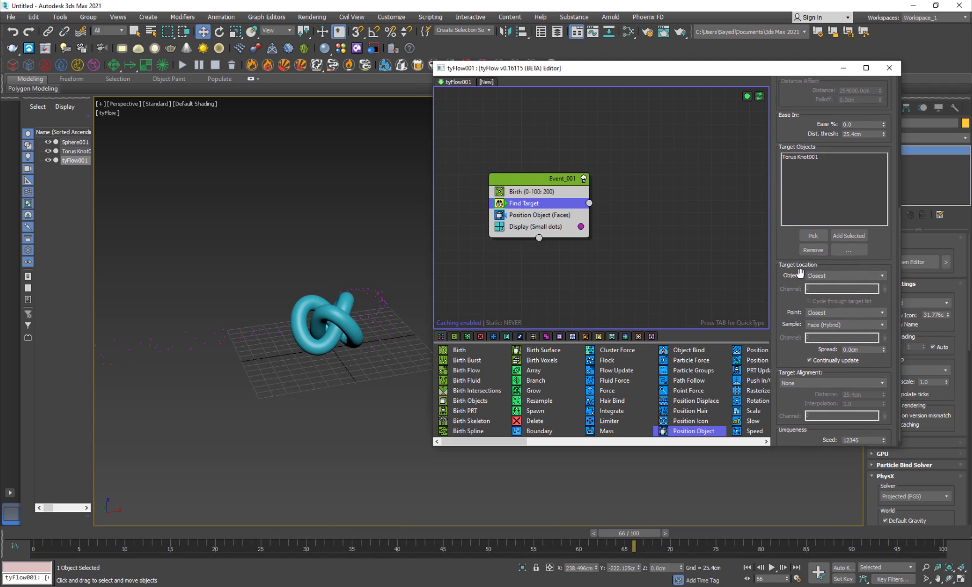
{"action": "left_click_drag", "start_coordinate": [446, 544], "coordinate": [659, 525]}
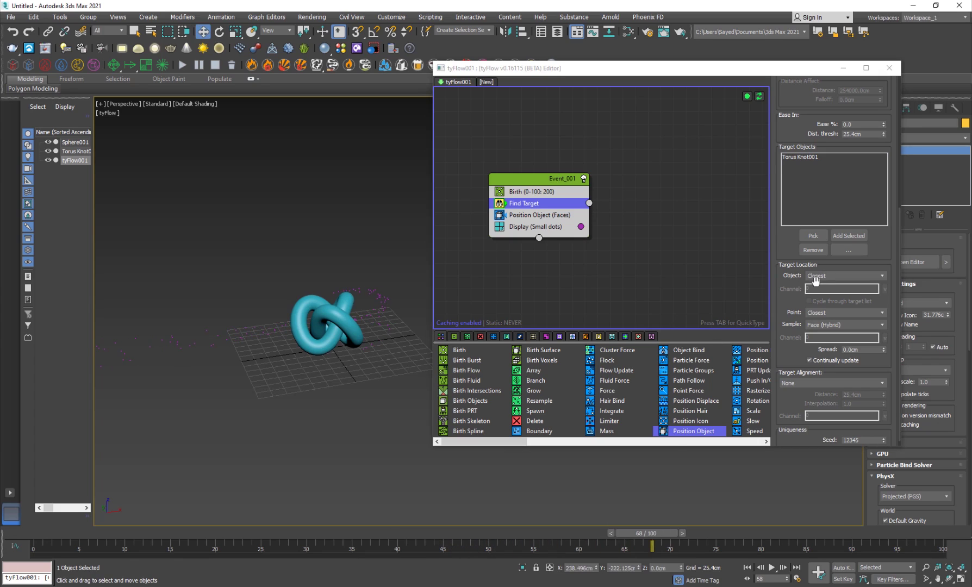
Set Find Target's Target Location Object and Point to Random, then preview.
{"action": "left_click", "coordinate": [821, 275]}
{"action": "left_click", "coordinate": [828, 285]}
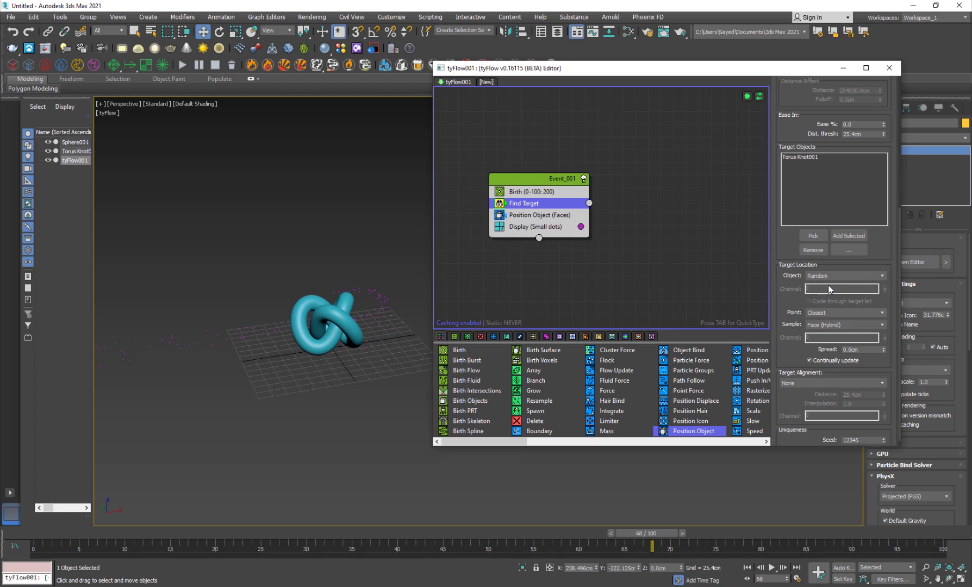
{"action": "scroll", "coordinate": [798, 325], "scroll_direction": "down", "scroll_amount": 1}
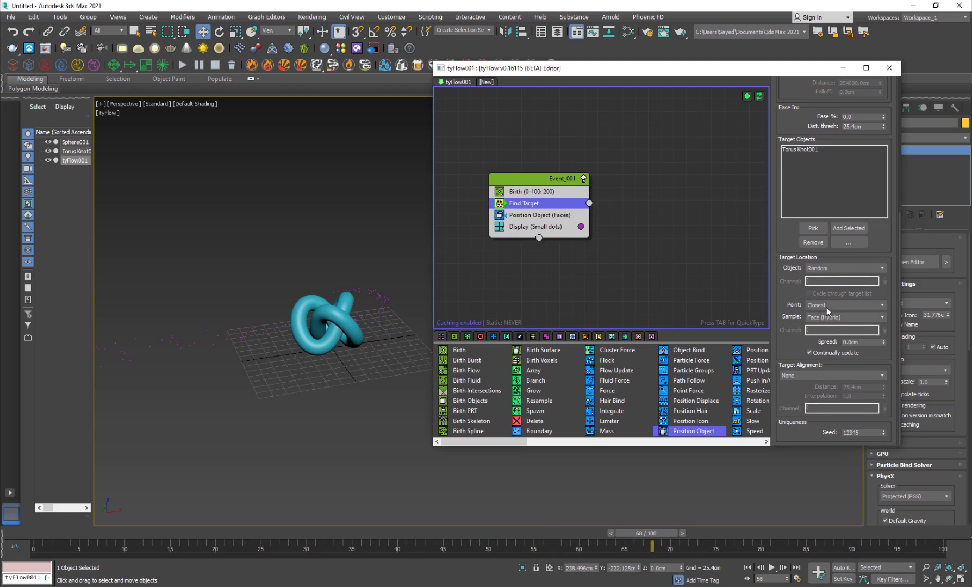
{"action": "left_click", "coordinate": [827, 307]}
{"action": "left_click", "coordinate": [824, 317]}
{"action": "left_click_drag", "start_coordinate": [309, 535], "coordinate": [664, 523]}
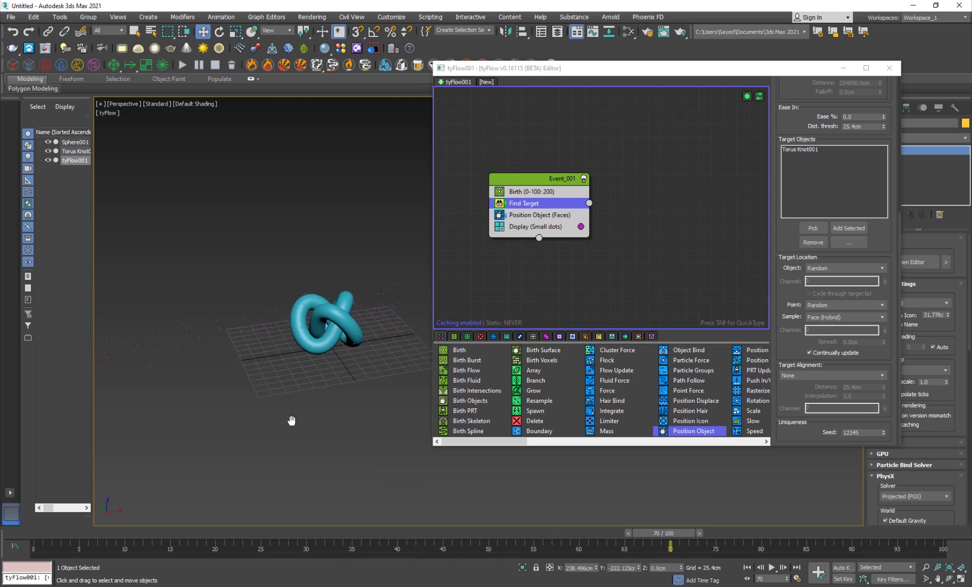
{"action": "scroll", "coordinate": [292, 420], "scroll_direction": "up", "scroll_amount": 3}
Insert a Shape operator using a 3D Geosphere mesh and check it at frame 47.
{"action": "middle_click_drag", "start_coordinate": [277, 363], "coordinate": [264, 366]}
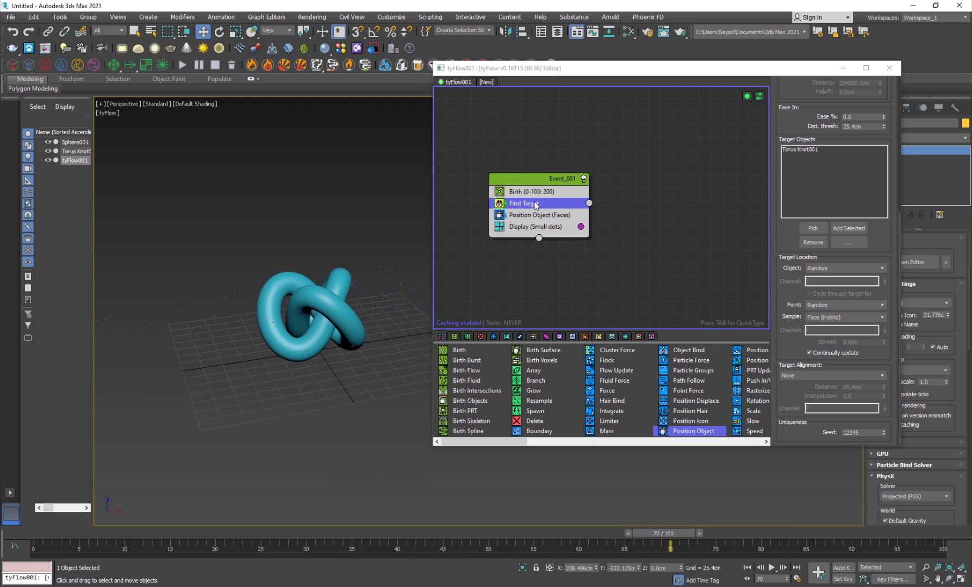
{"action": "left_click", "coordinate": [551, 184]}
{"action": "key", "text": "Tab"}
{"action": "type", "text": "sha"}
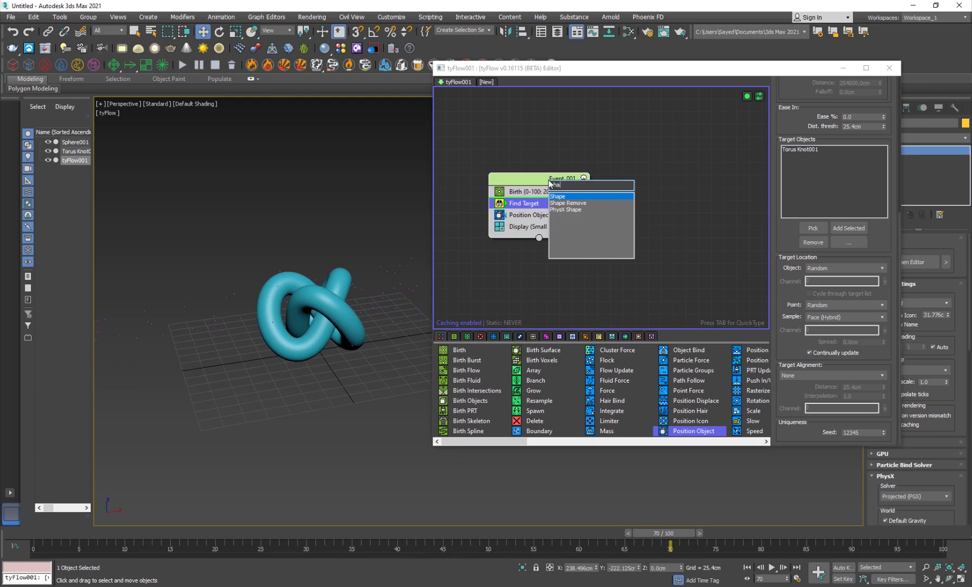
{"action": "key", "text": "Return"}
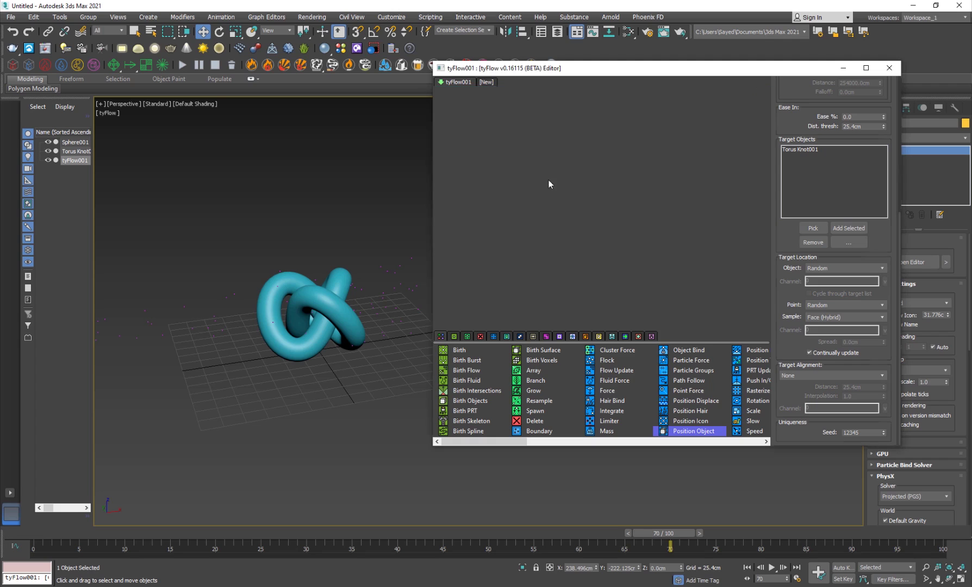
{"action": "scroll", "coordinate": [811, 392], "scroll_direction": "down", "scroll_amount": 5}
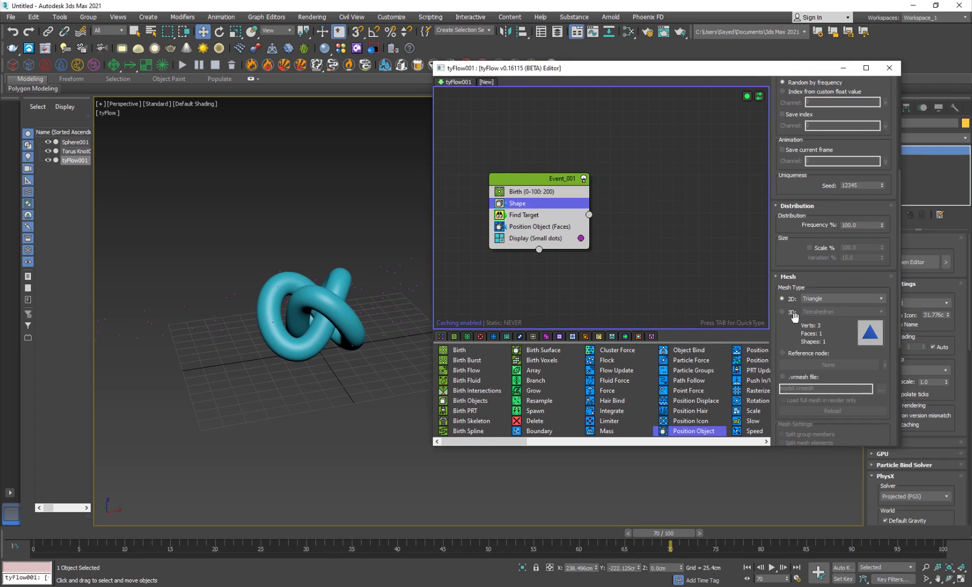
{"action": "left_click", "coordinate": [783, 312]}
{"action": "left_click", "coordinate": [831, 312]}
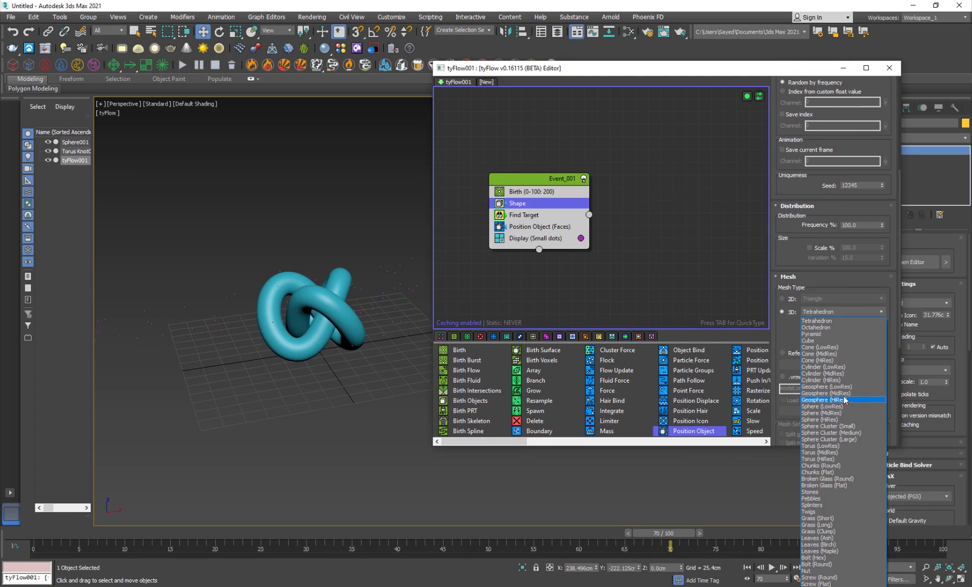
{"action": "left_click", "coordinate": [845, 396]}
{"action": "left_click_drag", "start_coordinate": [288, 533], "coordinate": [457, 533]}
Set the Display operator's Type to Geometry.
{"action": "left_click", "coordinate": [532, 240]}
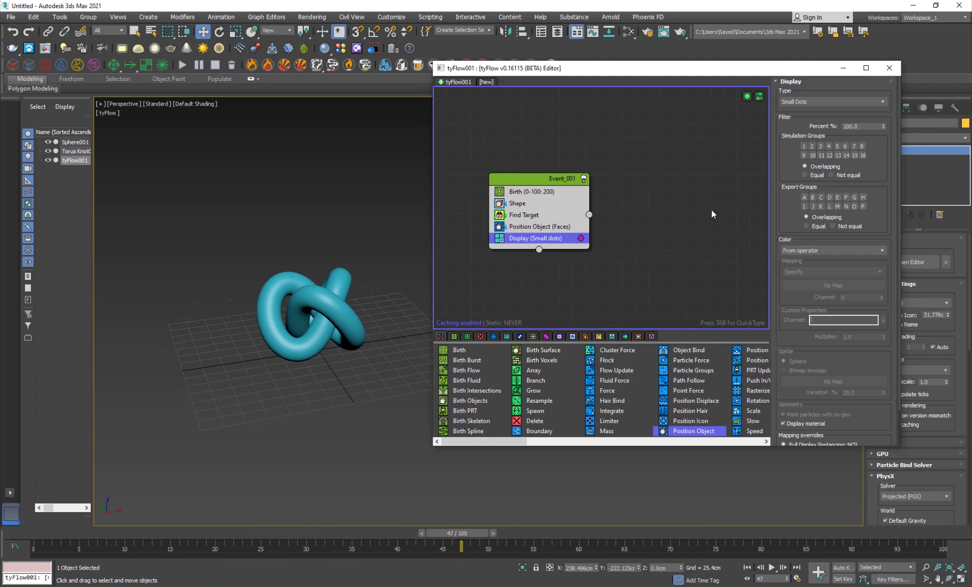
{"action": "left_click", "coordinate": [809, 103]}
{"action": "left_click", "coordinate": [801, 151]}
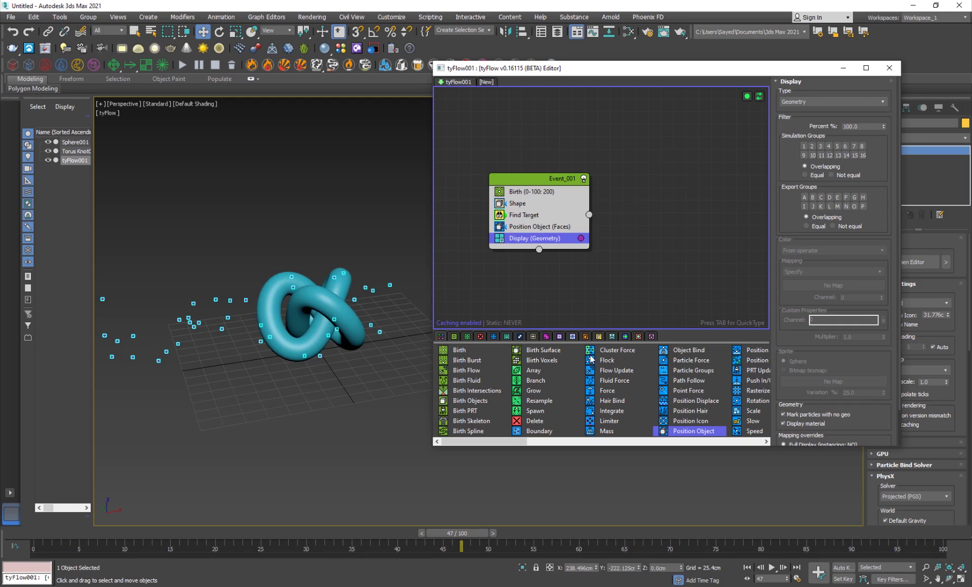
{"action": "left_click", "coordinate": [374, 442]}
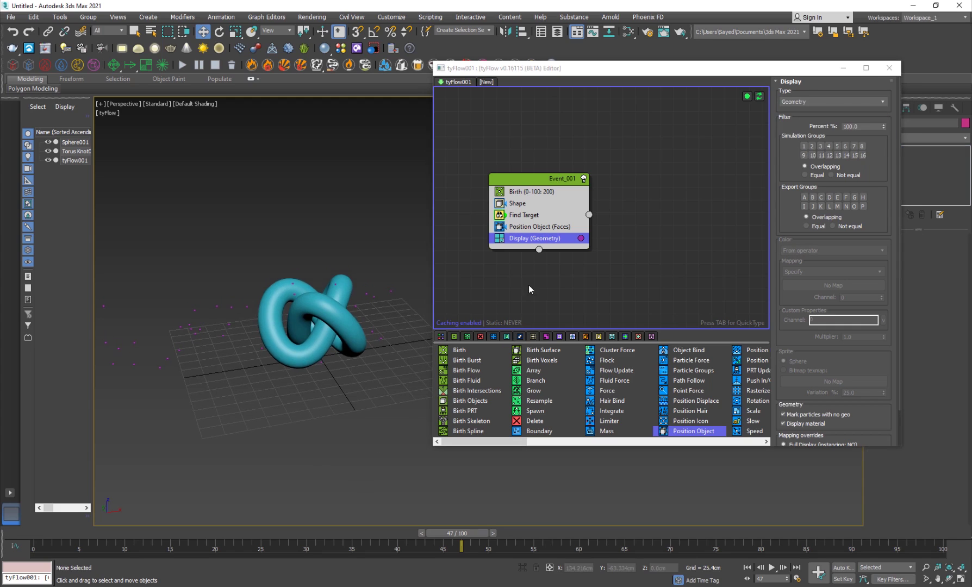
Insert a Scale operator into Event_001 and set its X, Y and Z scale to 400%.
{"action": "left_click", "coordinate": [536, 180]}
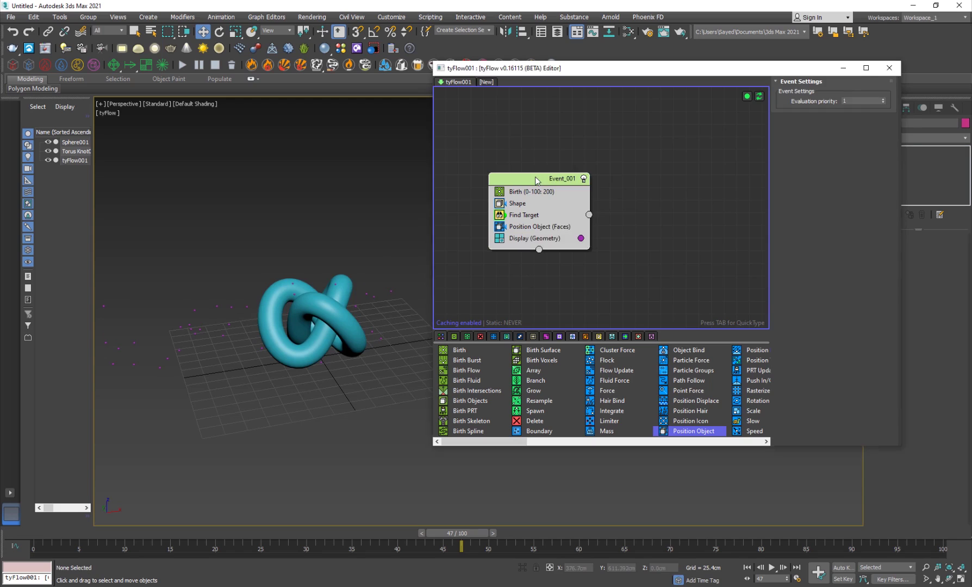
{"action": "key", "text": "Tab"}
{"action": "type", "text": "scale"}
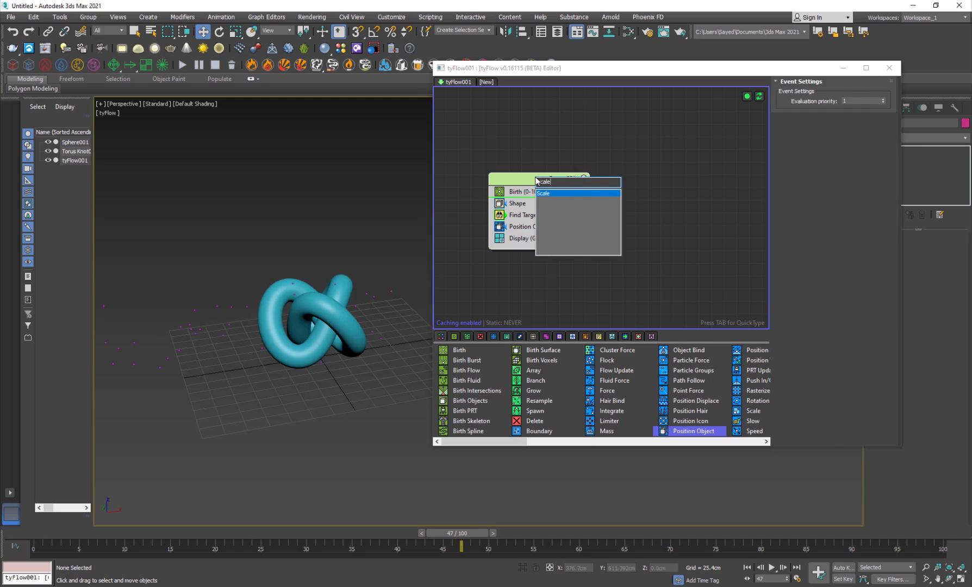
{"action": "key", "text": "Return"}
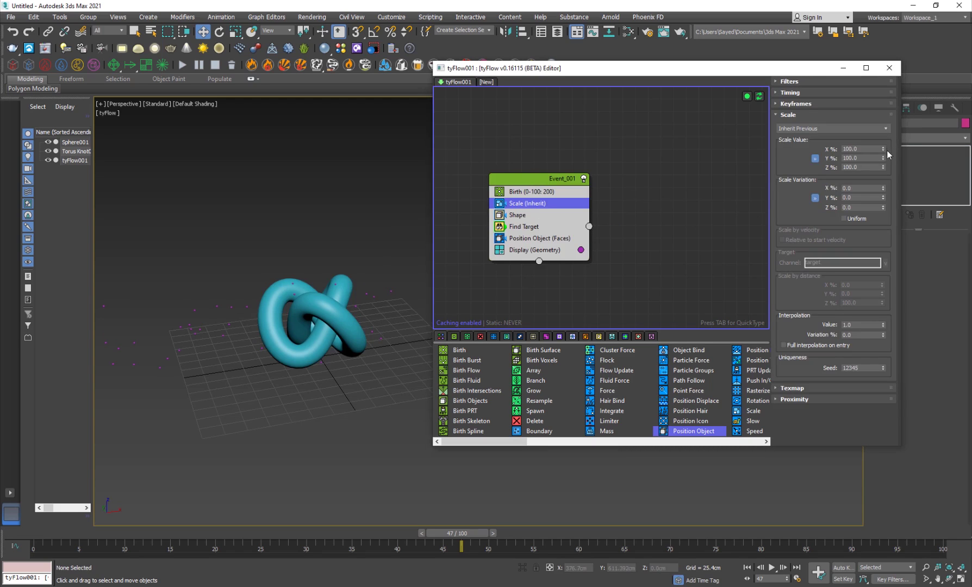
{"action": "double_click", "coordinate": [864, 149]}
{"action": "type", "text": "400"}
{"action": "key", "text": "Return"}
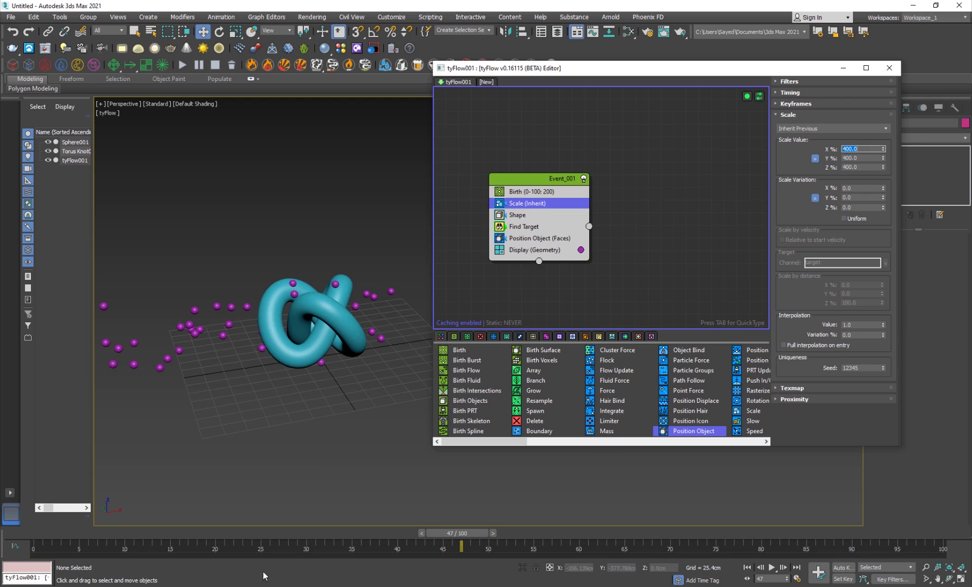
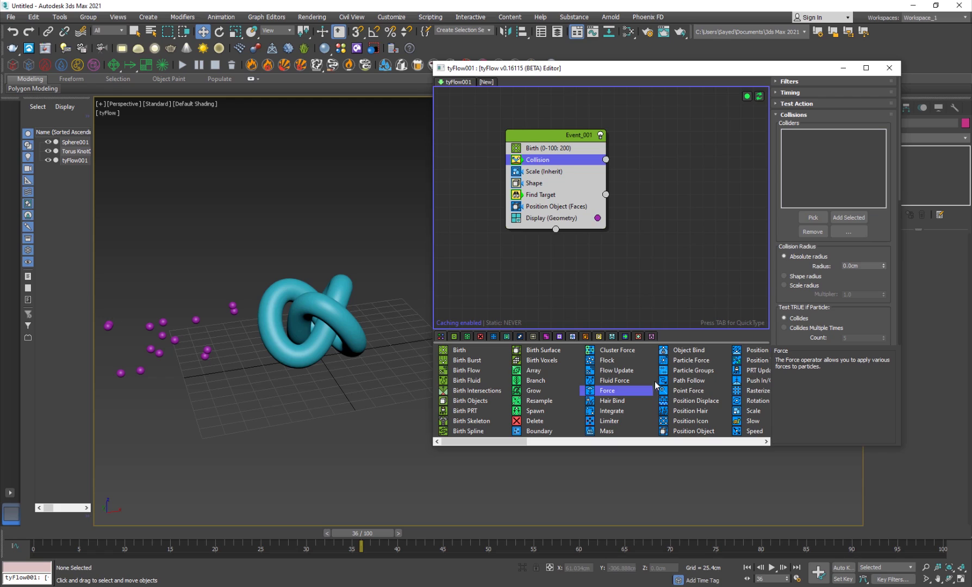
{"action": "scroll", "coordinate": [627, 394], "scroll_direction": "down", "scroll_amount": 5}
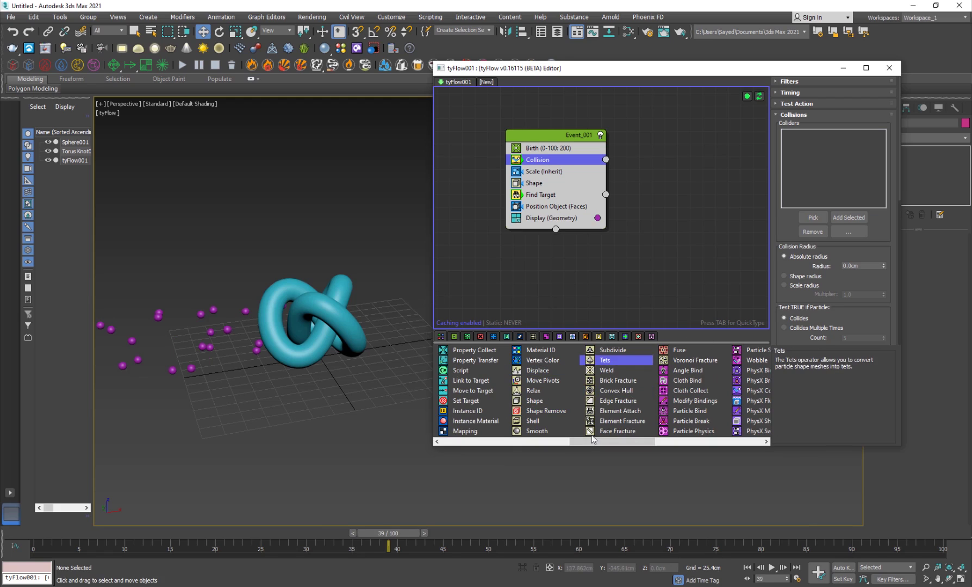
{"action": "left_click_drag", "start_coordinate": [382, 534], "coordinate": [457, 533]}
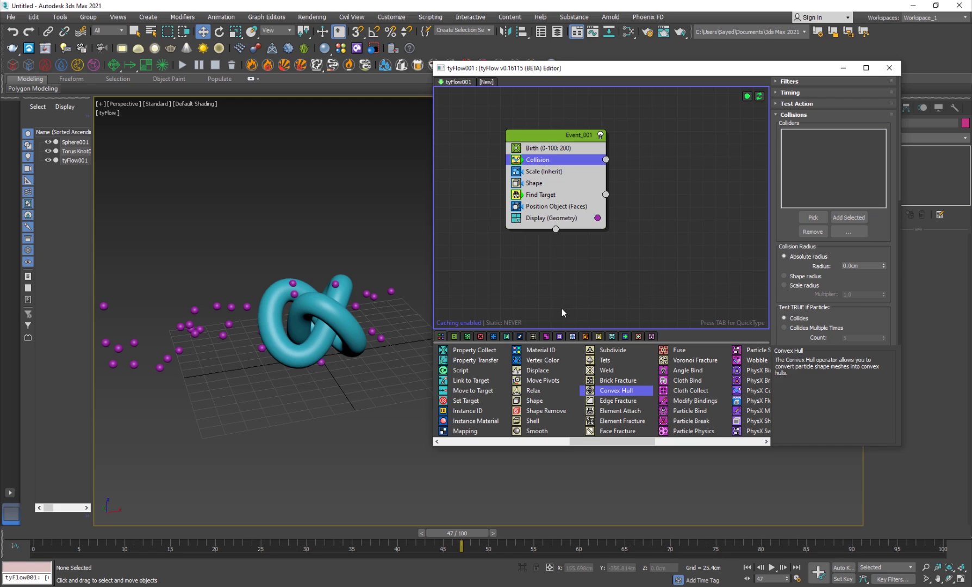
{"action": "left_click_drag", "start_coordinate": [592, 441], "coordinate": [621, 442]}
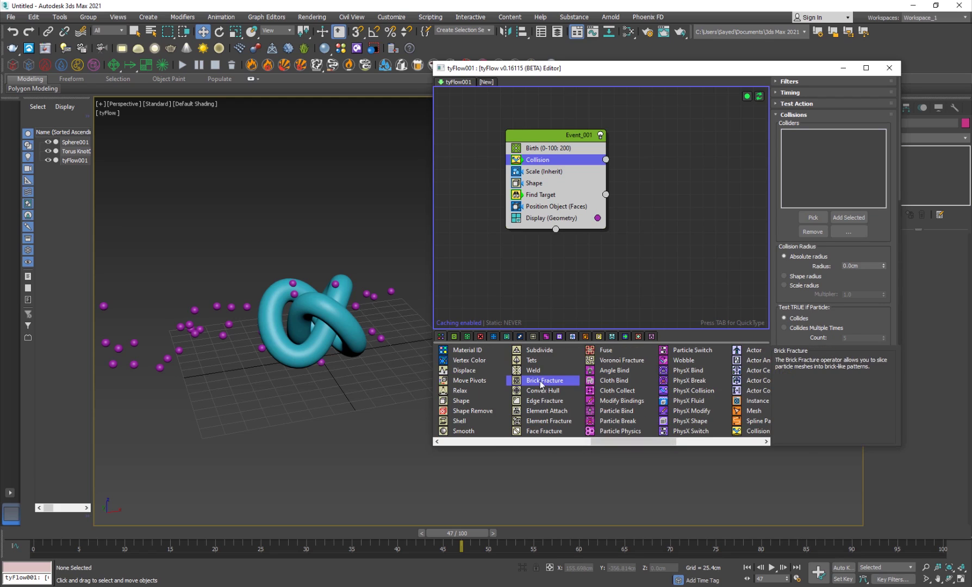
{"action": "middle_click_drag", "start_coordinate": [316, 366], "coordinate": [324, 387]}
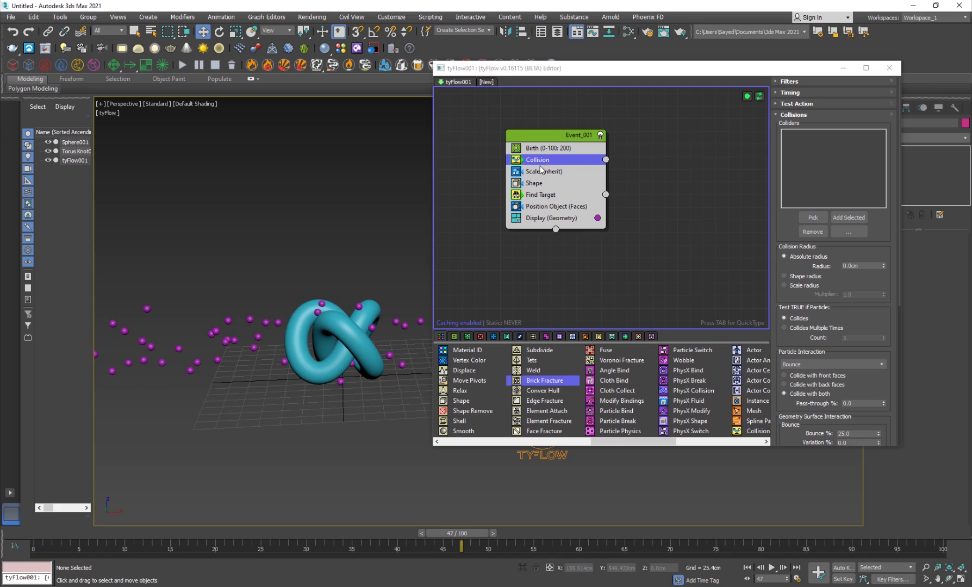
{"action": "middle_click_drag", "start_coordinate": [351, 348], "coordinate": [356, 348]}
{"action": "left_click_drag", "start_coordinate": [440, 318], "coordinate": [441, 318]}
{"action": "middle_click_drag", "start_coordinate": [357, 348], "coordinate": [372, 347]}
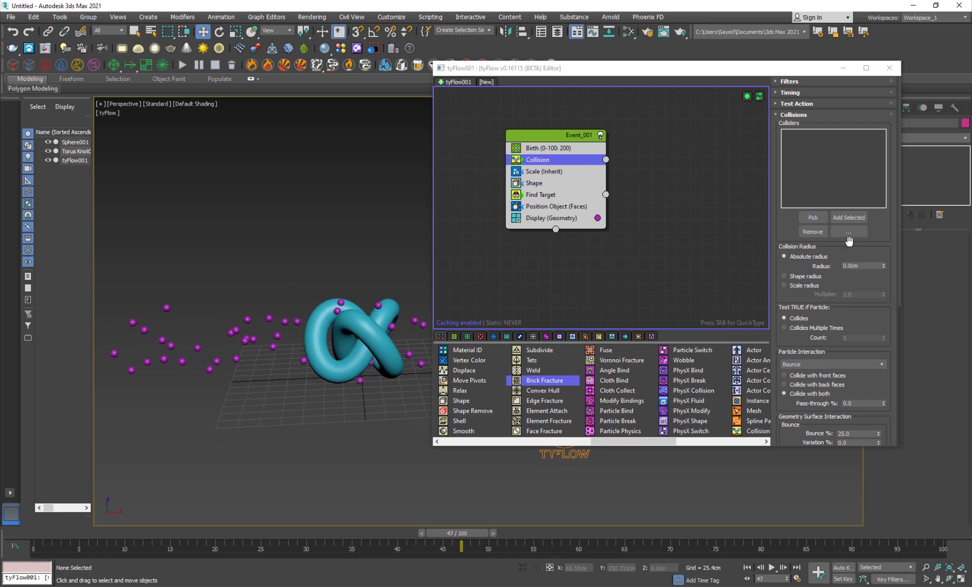
{"action": "left_click", "coordinate": [811, 217]}
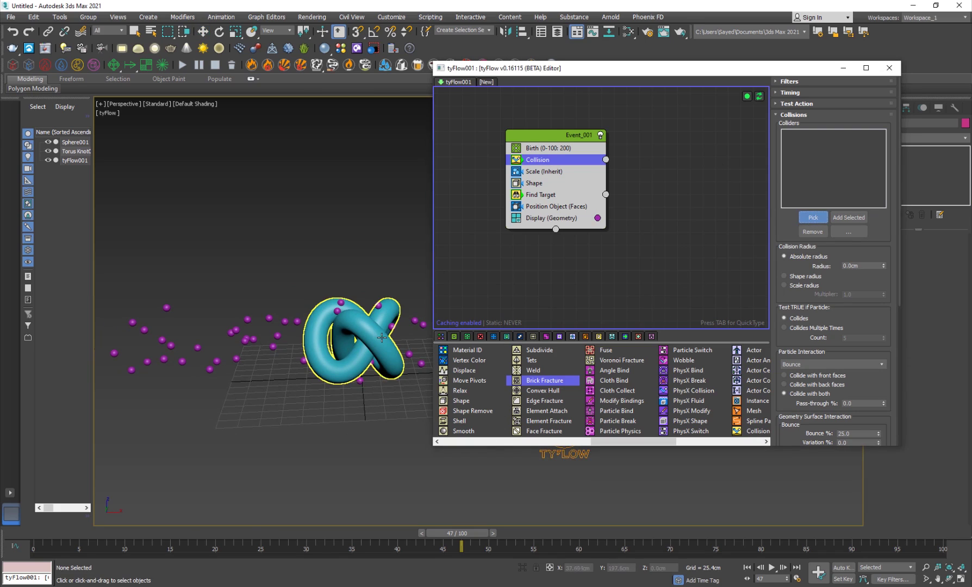
Pick Torus Knot001 as the collider and scrub to watch particles hit the knot.
{"action": "left_click", "coordinate": [352, 355]}
{"action": "left_click", "coordinate": [251, 533]}
{"action": "left_click_drag", "start_coordinate": [273, 535], "coordinate": [588, 536]}
{"action": "key", "text": "w"}
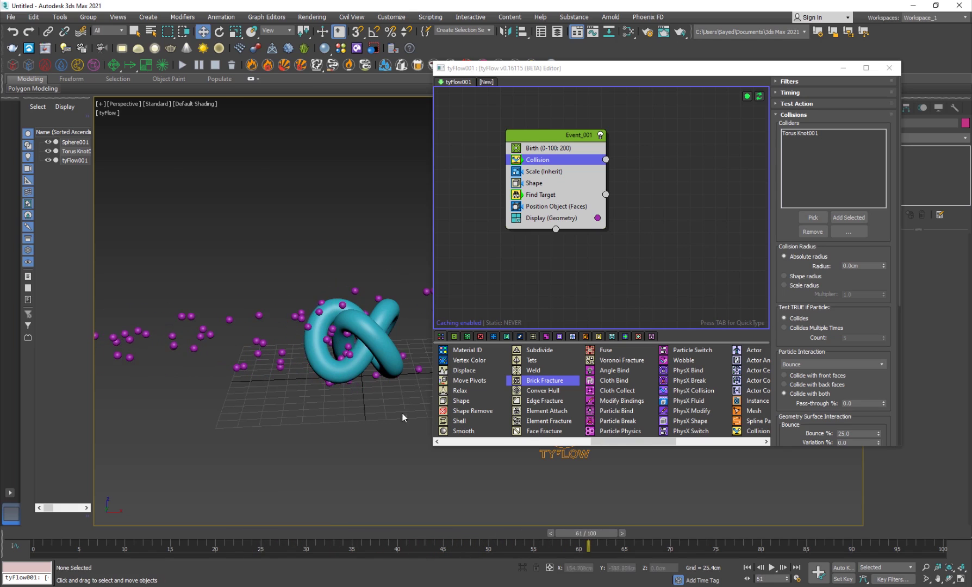
{"action": "scroll", "coordinate": [314, 328], "scroll_direction": "up", "scroll_amount": 3}
{"action": "scroll", "coordinate": [362, 380], "scroll_direction": "up", "scroll_amount": 2}
{"action": "scroll", "coordinate": [362, 380], "scroll_direction": "up", "scroll_amount": 6}
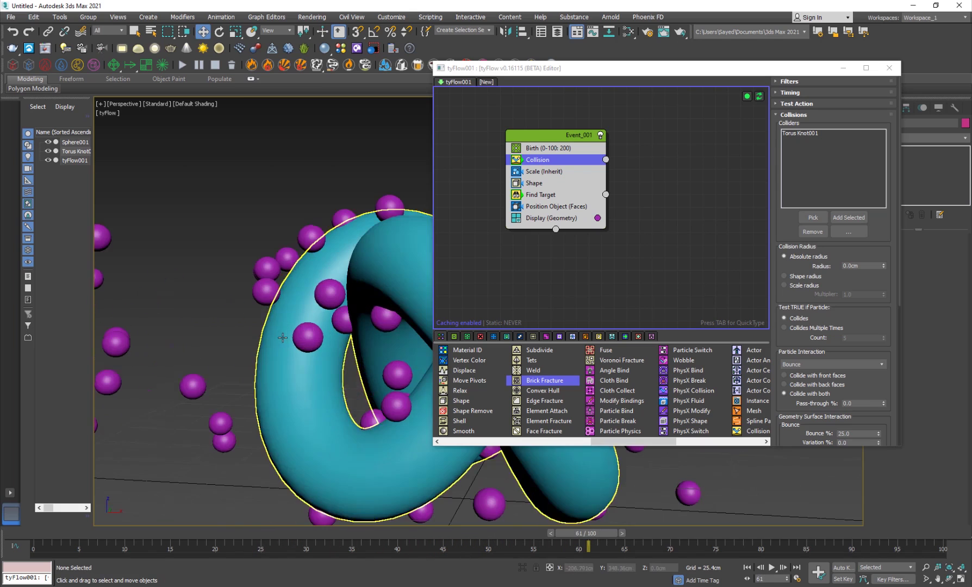
{"action": "scroll", "coordinate": [349, 369], "scroll_direction": "up", "scroll_amount": 8}
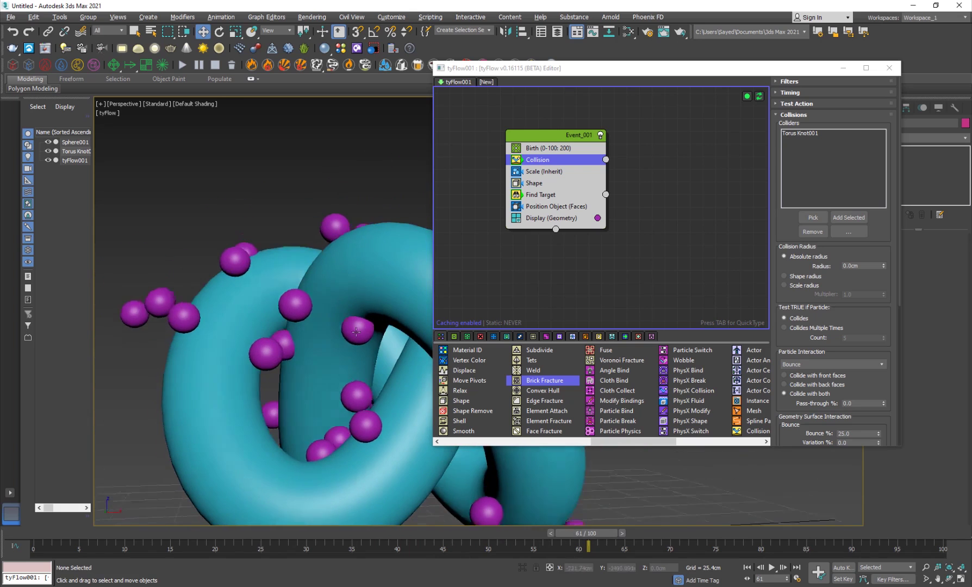
{"action": "middle_click_drag", "start_coordinate": [331, 325], "coordinate": [346, 300], "text": "alt"}
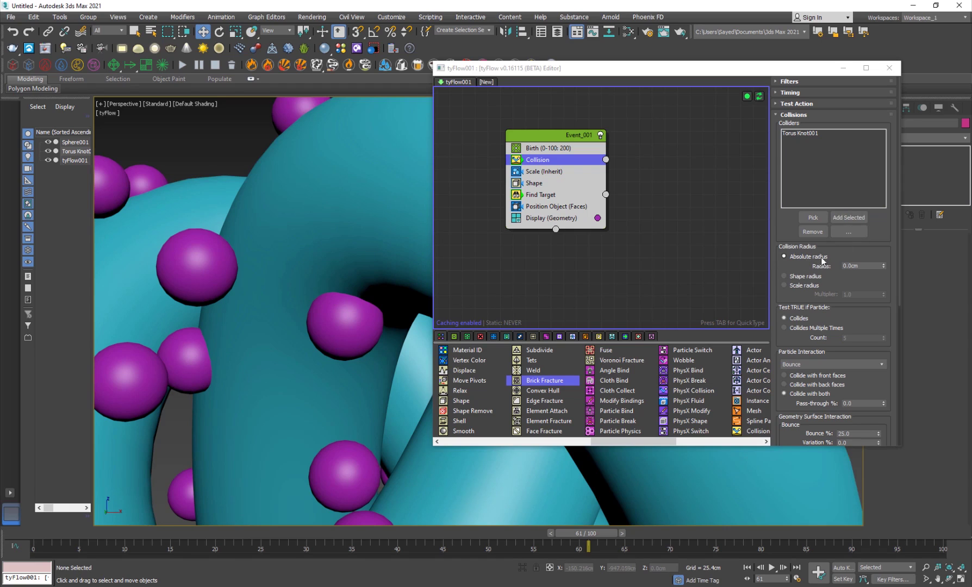
Set the Collision Radius to Shape radius and scrub back to around frame 52.
{"action": "left_click", "coordinate": [813, 277]}
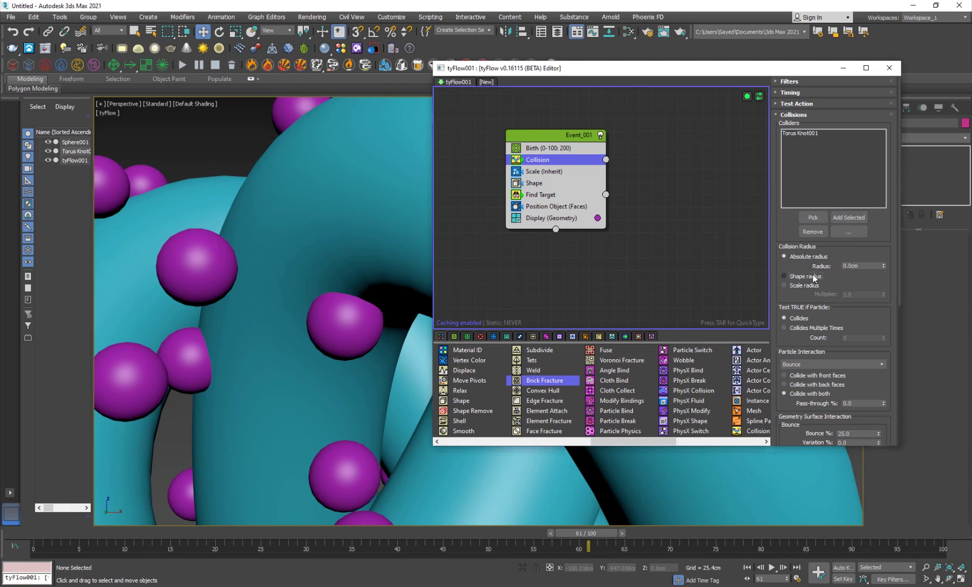
{"action": "left_click_drag", "start_coordinate": [351, 535], "coordinate": [502, 534]}
{"action": "scroll", "coordinate": [326, 348], "scroll_direction": "down", "scroll_amount": 7}
{"action": "middle_click_drag", "start_coordinate": [311, 398], "coordinate": [302, 326], "text": "alt"}
{"action": "scroll", "coordinate": [297, 327], "scroll_direction": "down", "scroll_amount": 3}
Preview the collisions, then extend the timeline end to 522 frames.
{"action": "key", "text": "slash"}
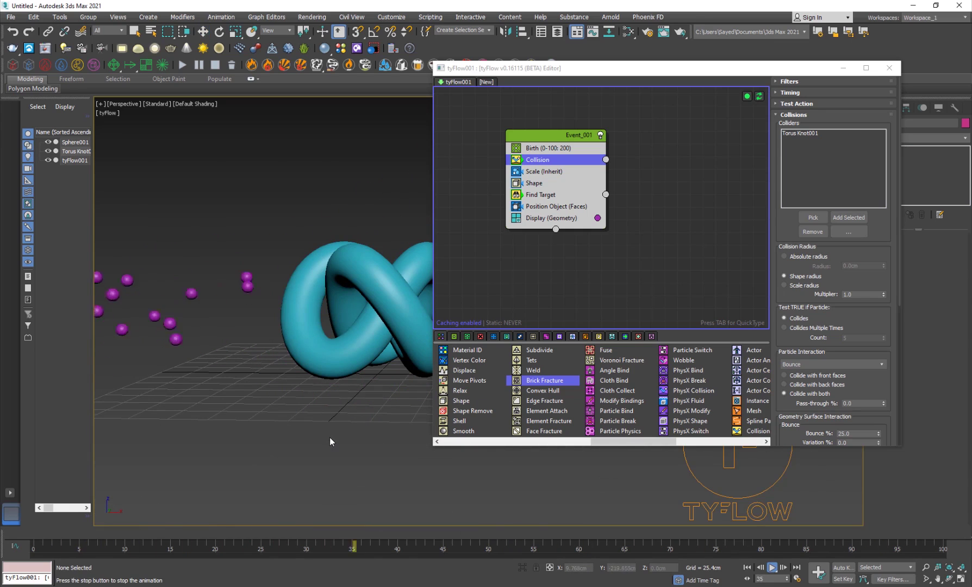
{"action": "key", "text": "/"}
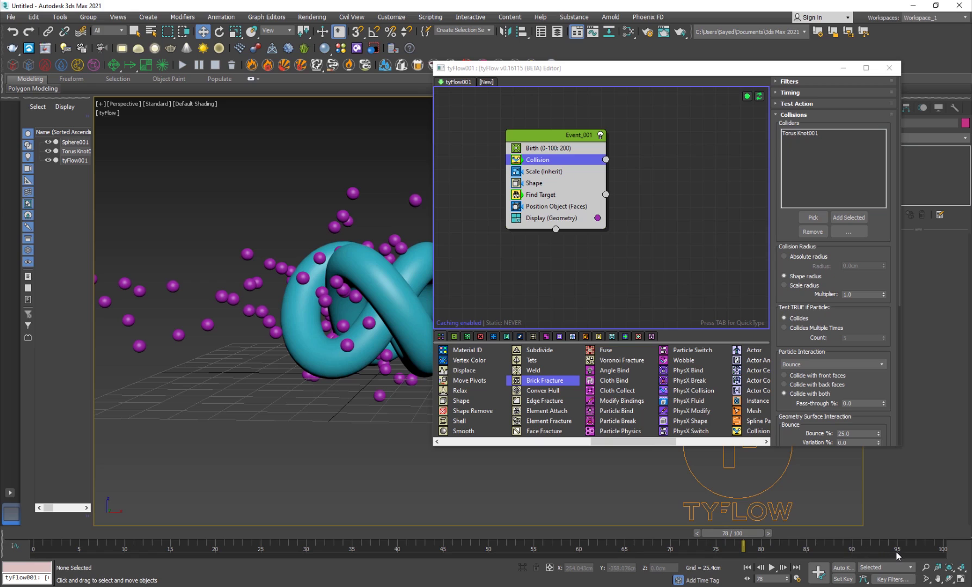
{"action": "right_click_drag", "start_coordinate": [897, 553], "coordinate": [798, 552], "text": "ctrl+alt"}
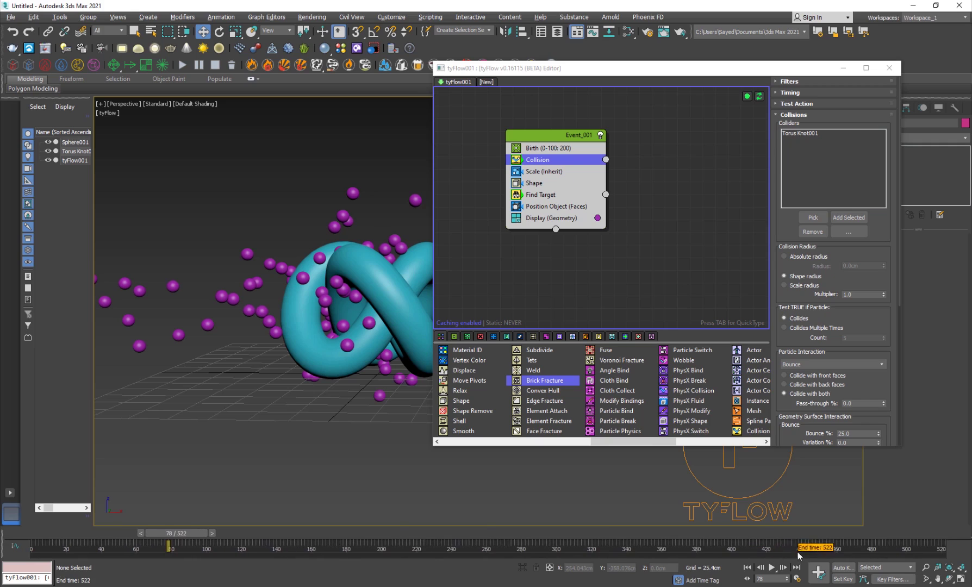
Set the animation Length to 500 frames in Time Configuration.
{"action": "left_click", "coordinate": [798, 580]}
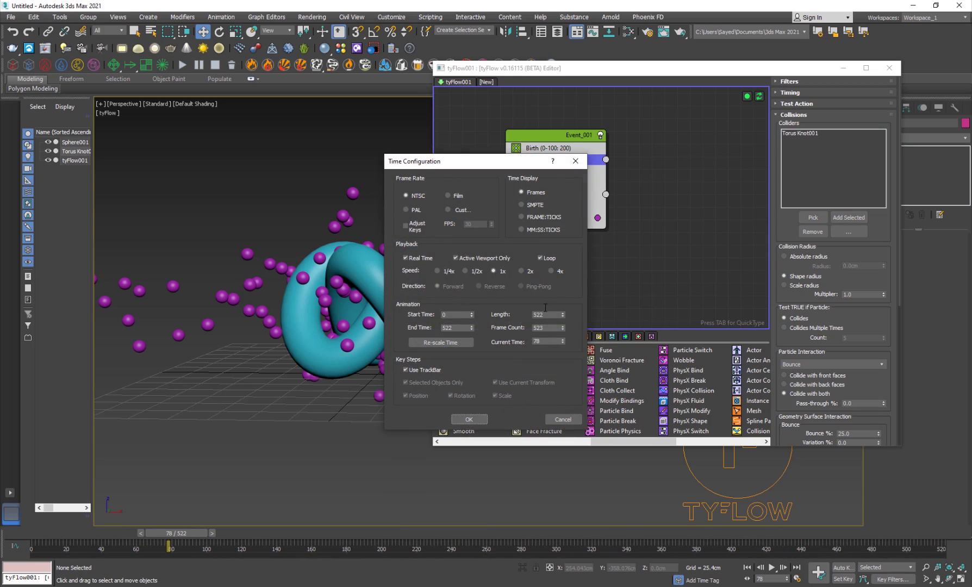
{"action": "type", "text": "500"}
{"action": "key", "text": "Return"}
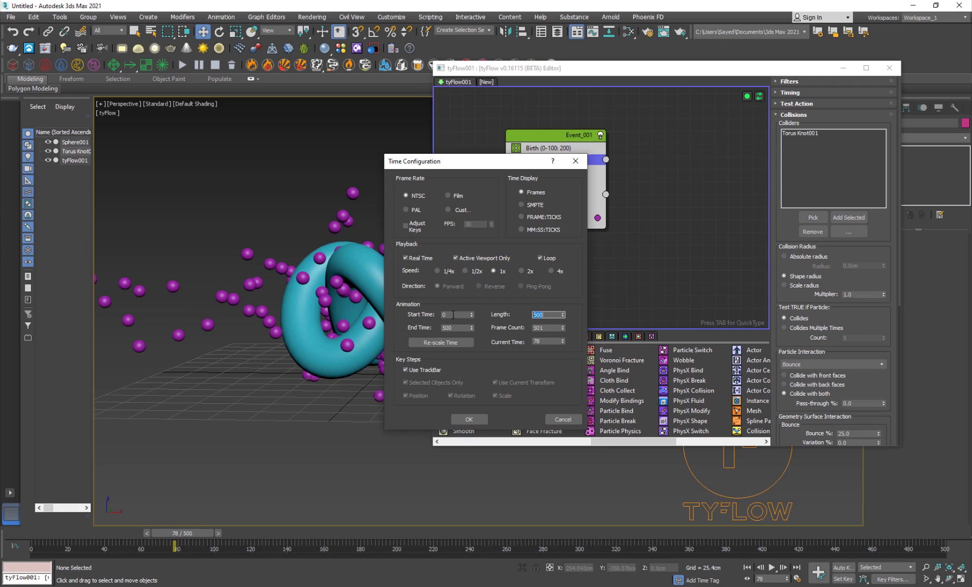
{"action": "left_click", "coordinate": [482, 420]}
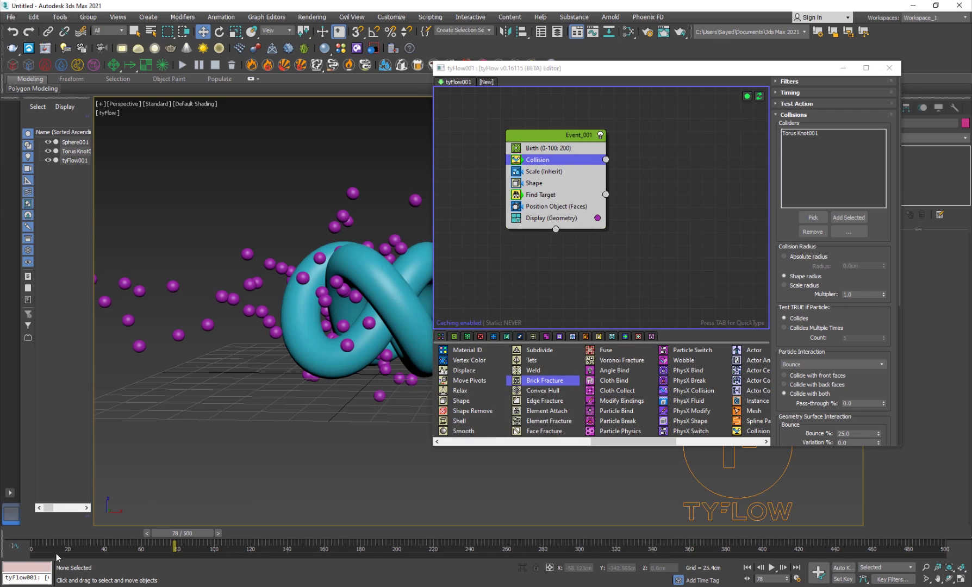
Scrub to frame 150 and zoom in to see particles gathered on the knot.
{"action": "left_click_drag", "start_coordinate": [161, 539], "coordinate": [305, 547]}
{"action": "key", "text": "w"}
{"action": "scroll", "coordinate": [369, 259], "scroll_direction": "up", "scroll_amount": 8}
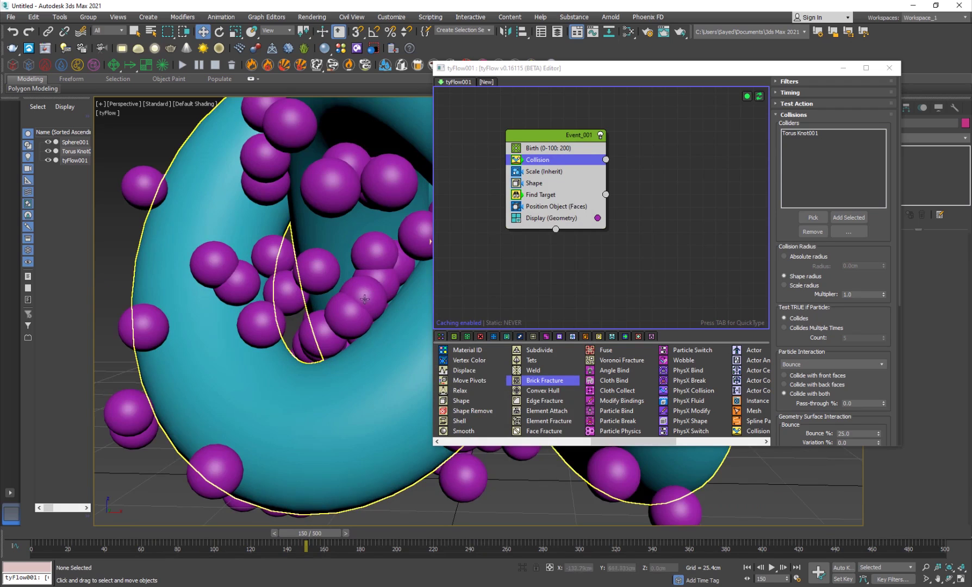
{"action": "middle_click_drag", "start_coordinate": [363, 299], "coordinate": [328, 300], "text": "alt"}
Add a Particle Physics operator to Event_001 and place it below Find Target.
{"action": "left_click", "coordinate": [574, 264]}
{"action": "left_click", "coordinate": [566, 138]}
{"action": "key", "text": "Tab"}
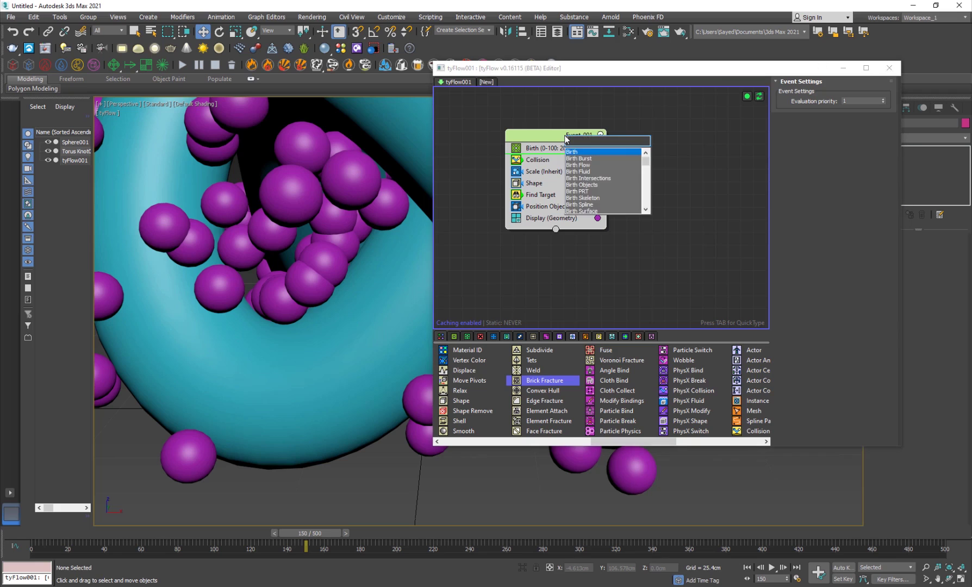
{"action": "type", "text": "part"}
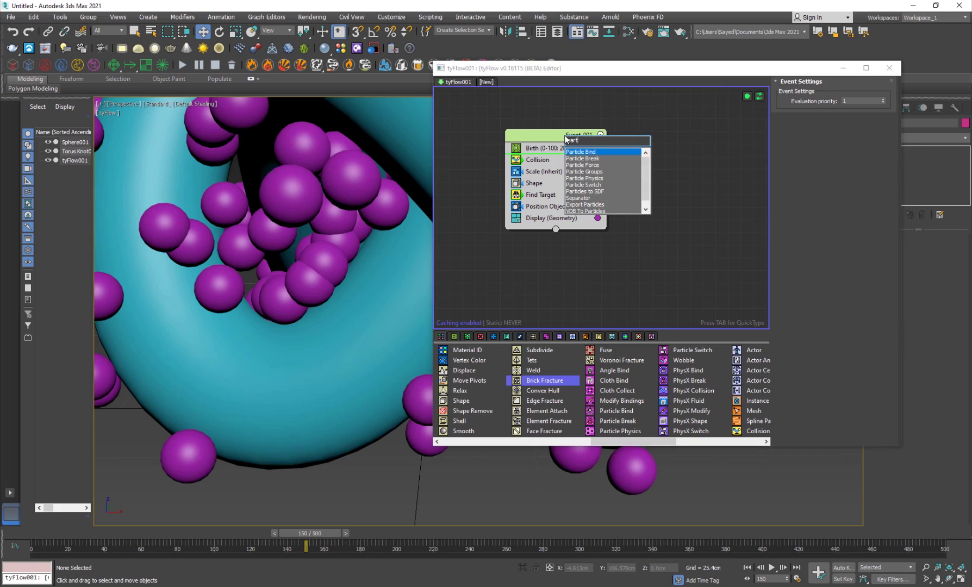
{"action": "type", "text": "icle"}
{"action": "key", "text": "Down"}
{"action": "key", "text": "Down"}
{"action": "key", "text": "Down"}
{"action": "key", "text": "Down"}
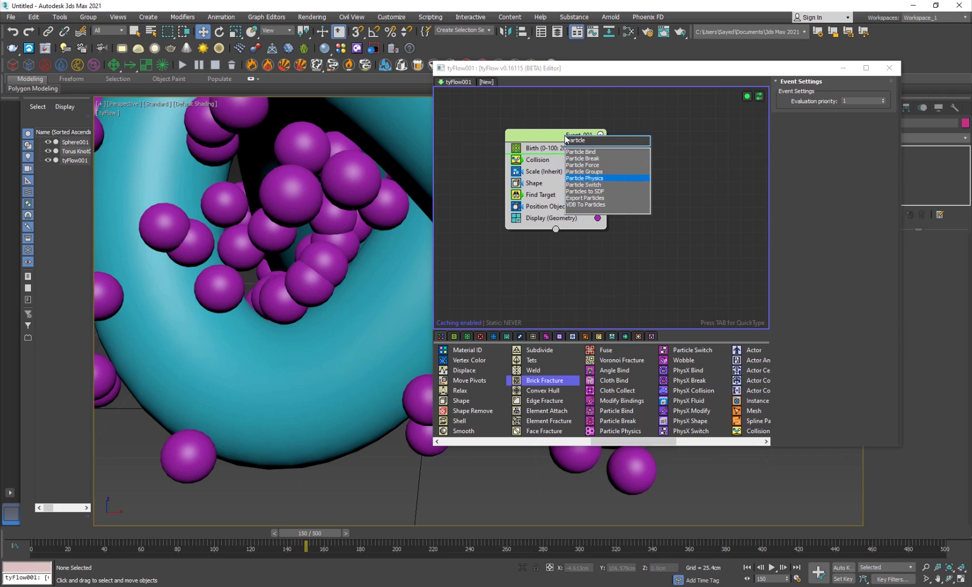
{"action": "key", "text": "Return"}
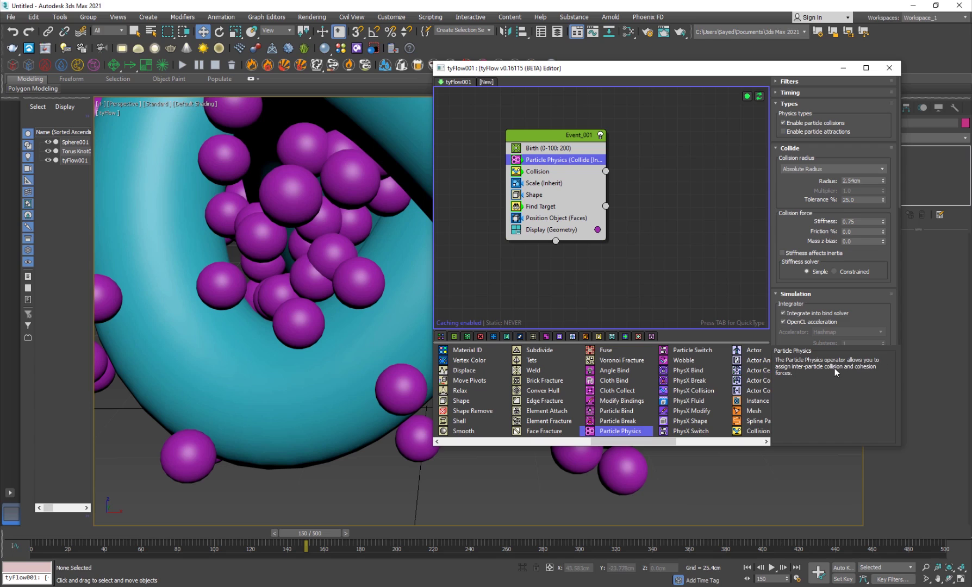
{"action": "middle_click_drag", "start_coordinate": [561, 288], "coordinate": [559, 294]}
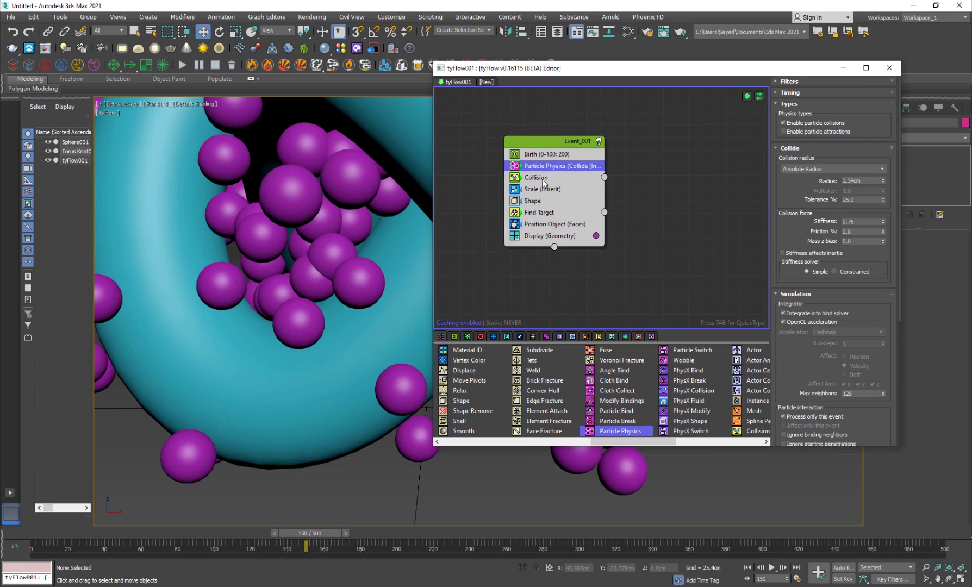
{"action": "middle_click_drag", "start_coordinate": [339, 314], "coordinate": [343, 337]}
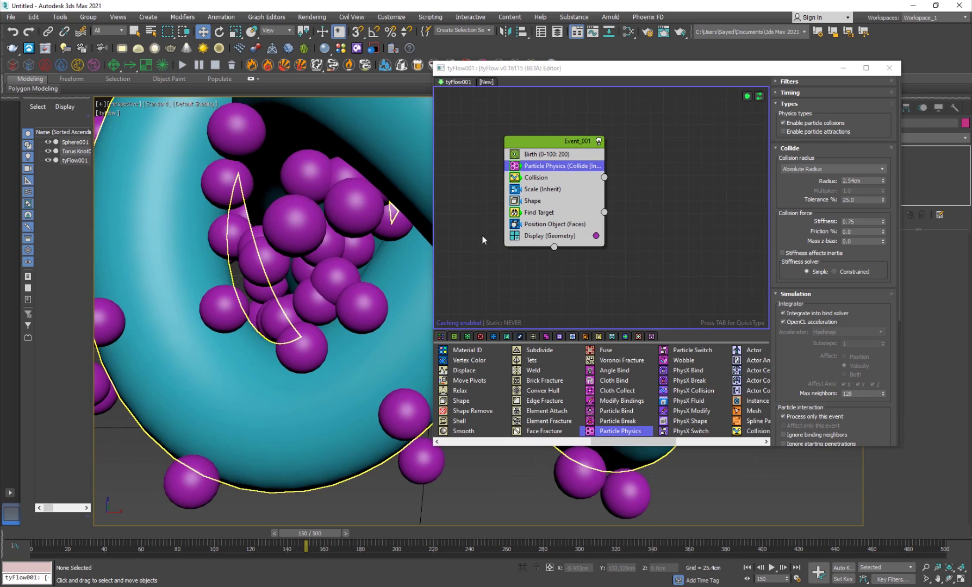
{"action": "left_click_drag", "start_coordinate": [546, 168], "coordinate": [541, 220]}
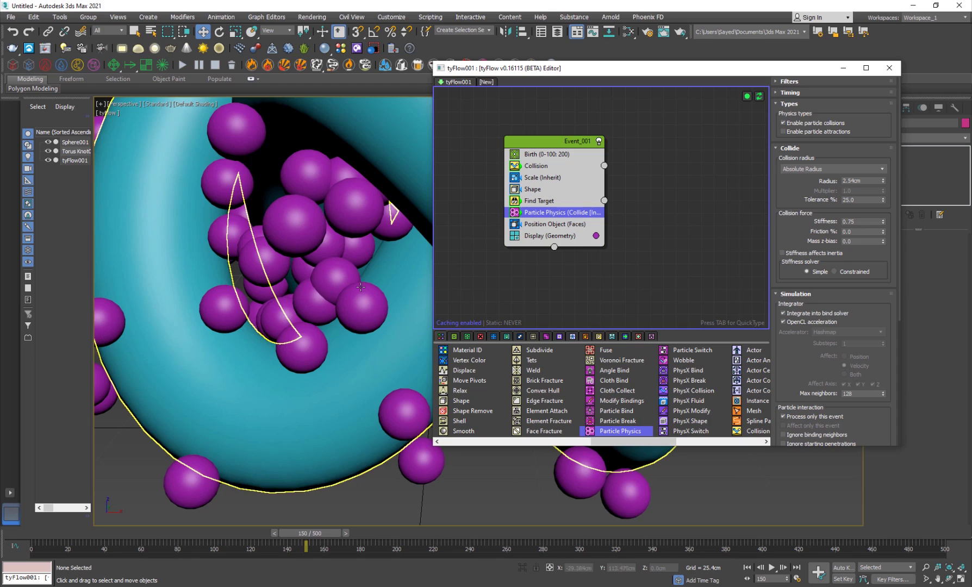
Base particle-to-particle collisions on Shape Radius.
{"action": "left_click", "coordinate": [832, 169]}
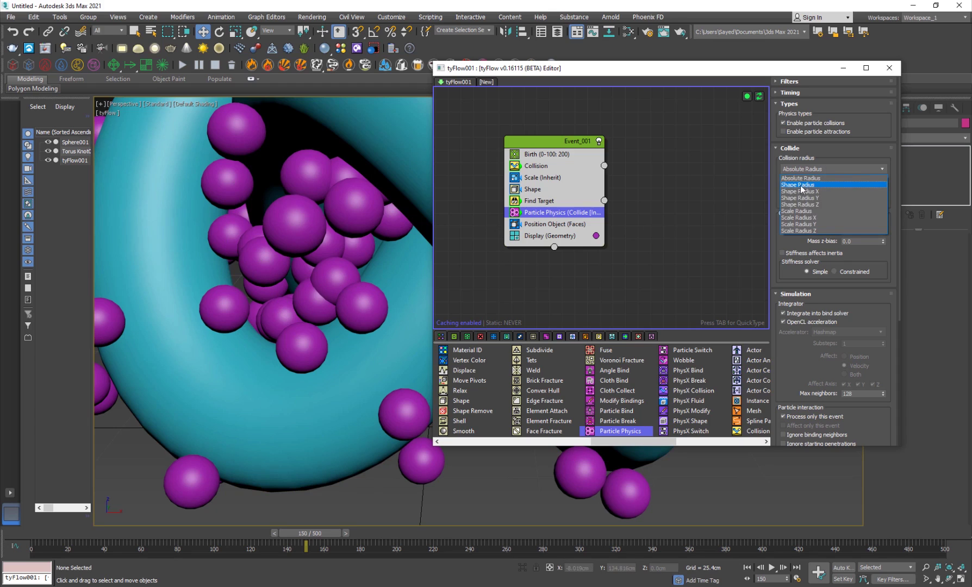
{"action": "left_click", "coordinate": [798, 186]}
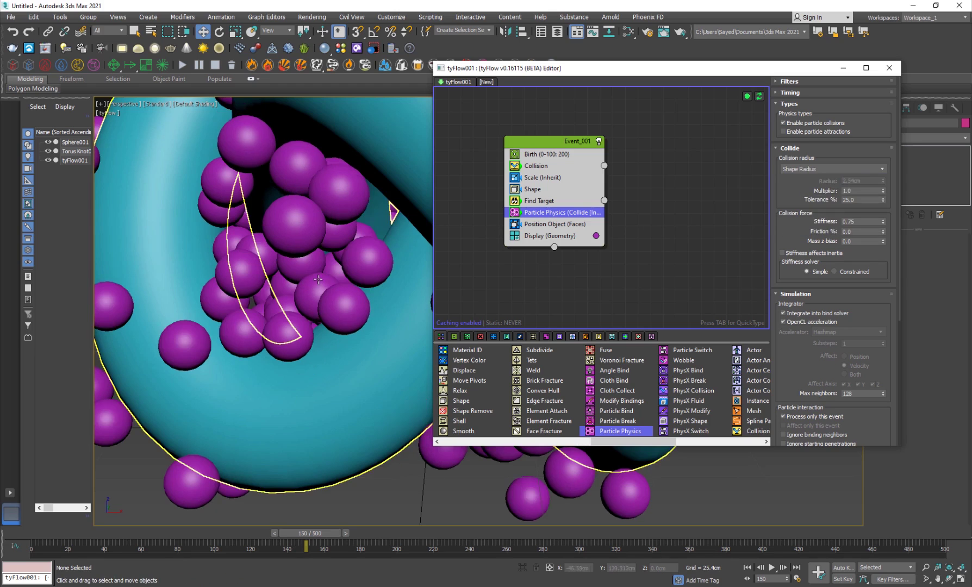
{"action": "scroll", "coordinate": [341, 264], "scroll_direction": "down", "scroll_amount": 10}
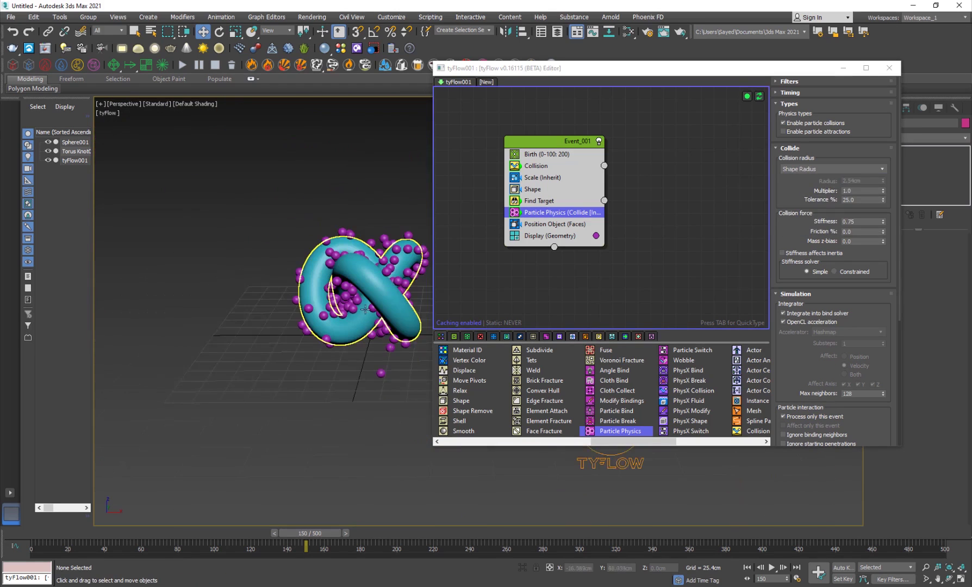
{"action": "middle_click_drag", "start_coordinate": [334, 269], "coordinate": [333, 299]}
Preview the colliding particles, ending at frame 100.
{"action": "key", "text": "/"}
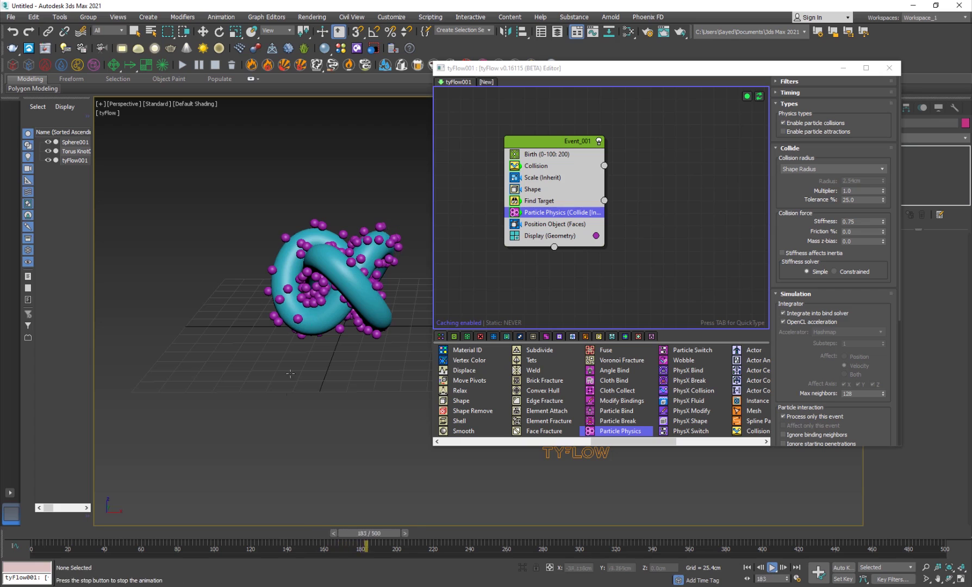
{"action": "left_click_drag", "start_coordinate": [163, 535], "coordinate": [50, 535]}
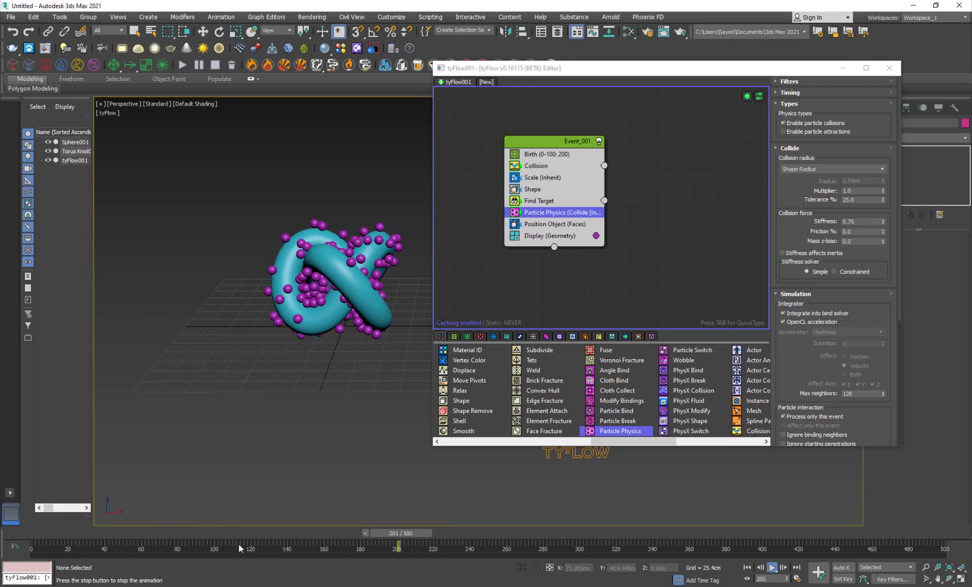
{"action": "left_click", "coordinate": [207, 533]}
{"action": "left_click", "coordinate": [213, 539]}
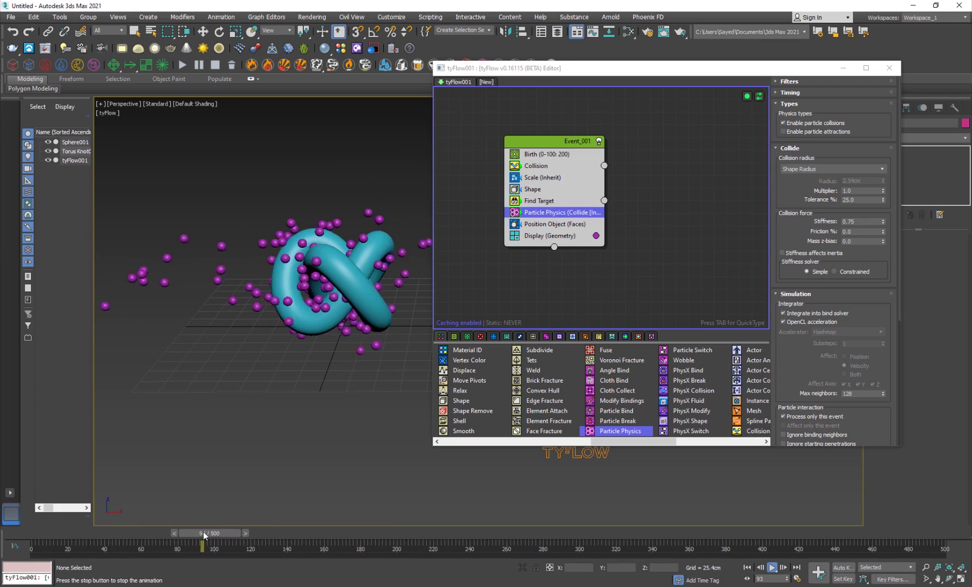
Set the Birth operator's Total to 500 particles.
{"action": "left_click", "coordinate": [559, 154]}
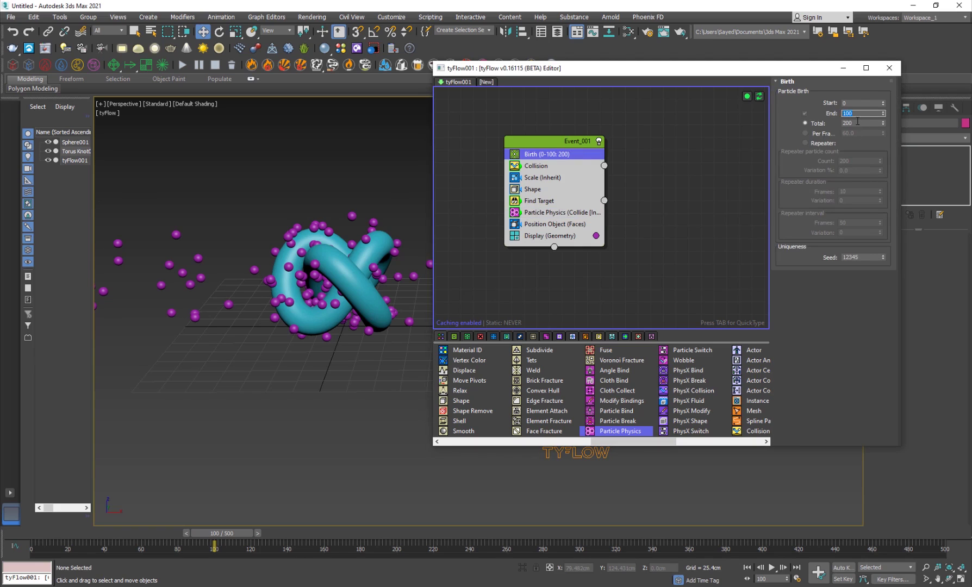
{"action": "key", "text": "Tab"}
{"action": "key", "text": "Return"}
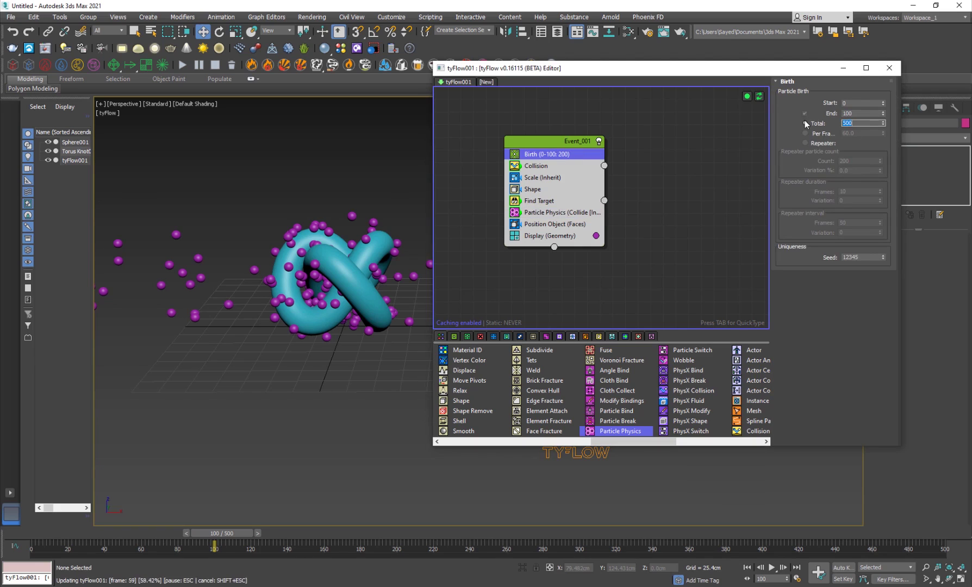
{"action": "left_click", "coordinate": [360, 390]}
Play and scrub the timeline to preview the denser 500-particle swarm.
{"action": "key", "text": "slash"}
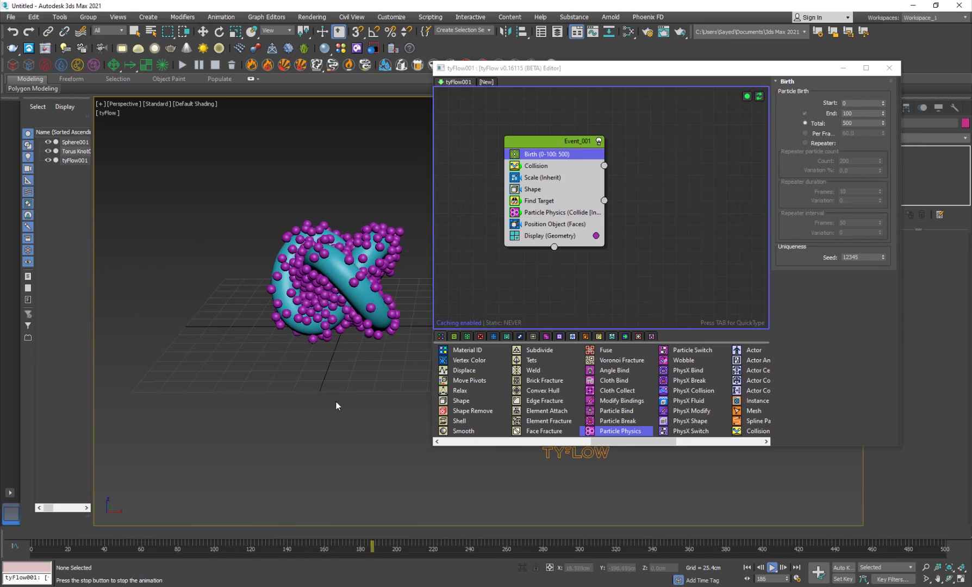
{"action": "left_click", "coordinate": [199, 535]}
{"action": "left_click_drag", "start_coordinate": [198, 539], "coordinate": [221, 535]}
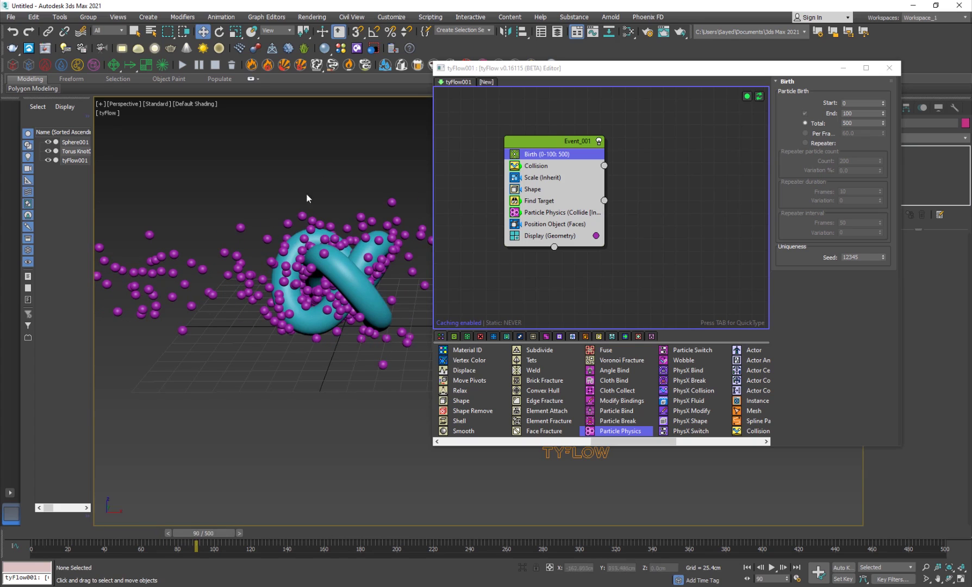
{"action": "key", "text": "/"}
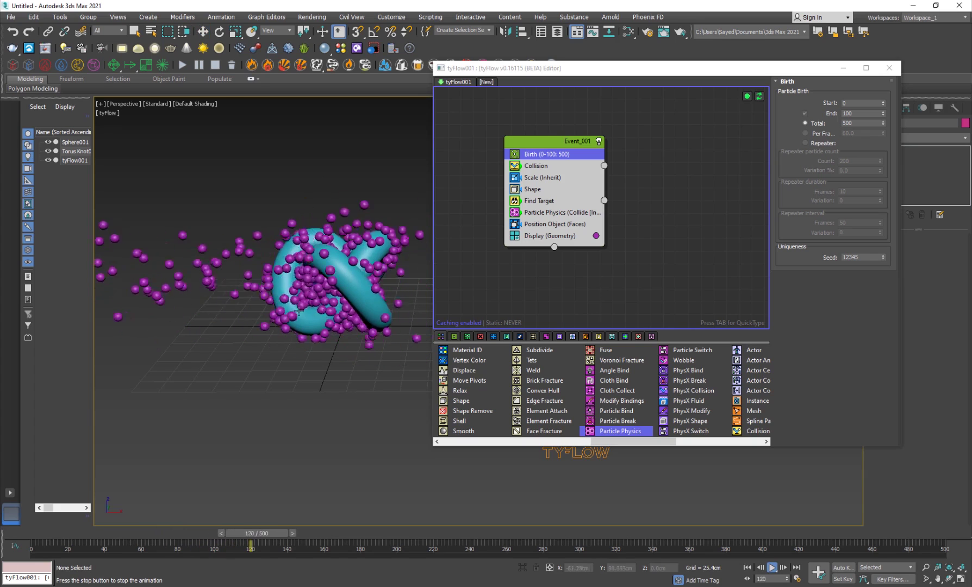
{"action": "key", "text": "/"}
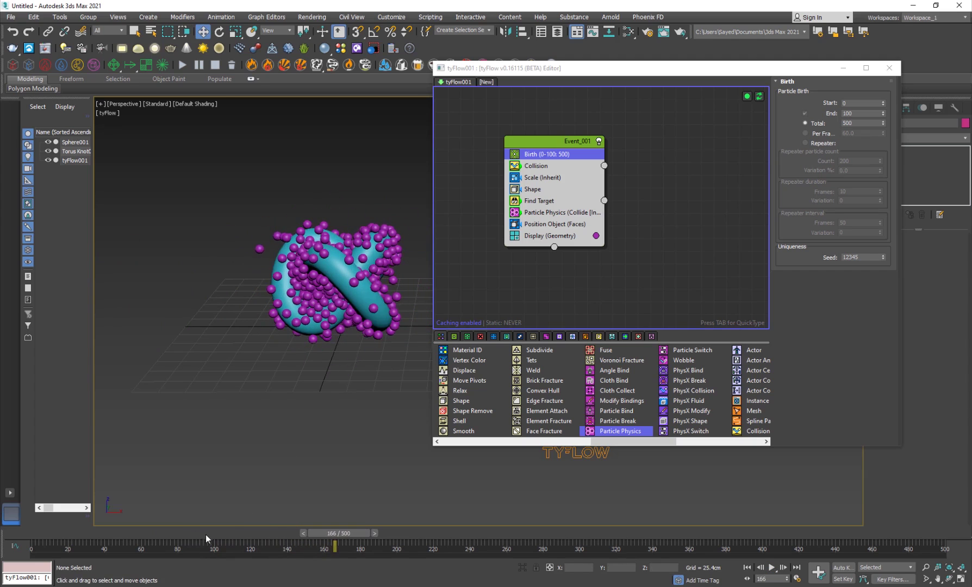
{"action": "left_click_drag", "start_coordinate": [206, 534], "coordinate": [143, 533]}
{"action": "key", "text": "/"}
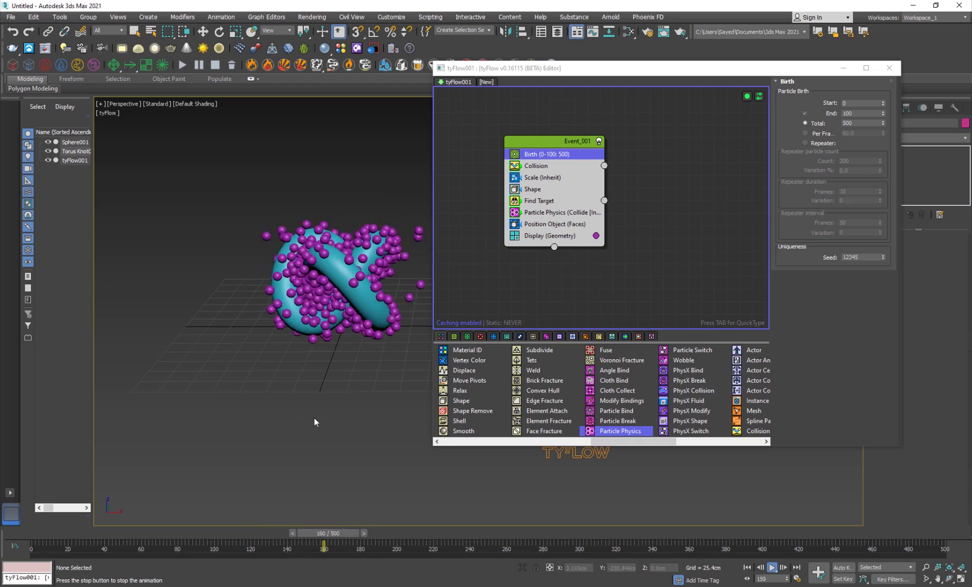
{"action": "key", "text": "/"}
Set the Scale operator's variation to 50 and make it uniform.
{"action": "left_click", "coordinate": [532, 188]}
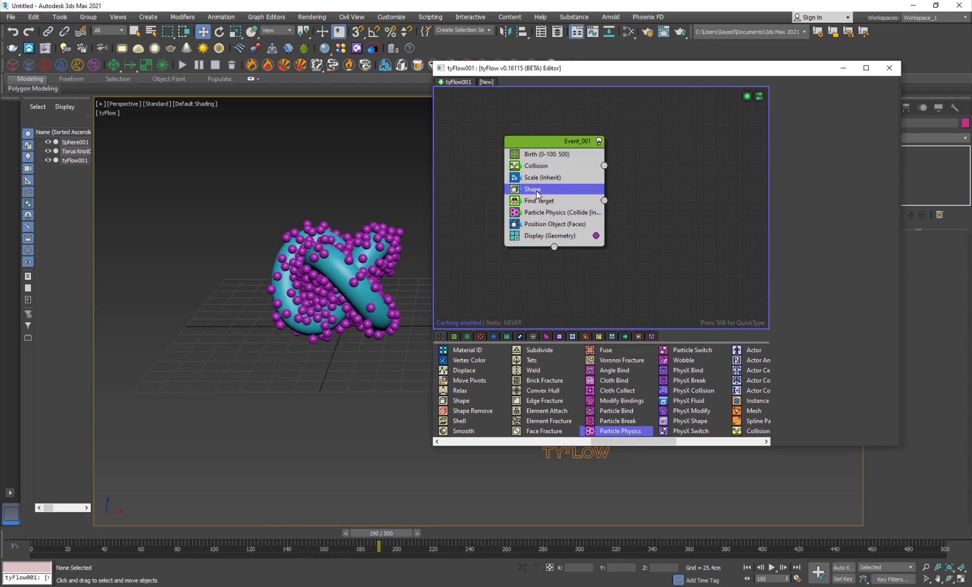
{"action": "left_click", "coordinate": [555, 179]}
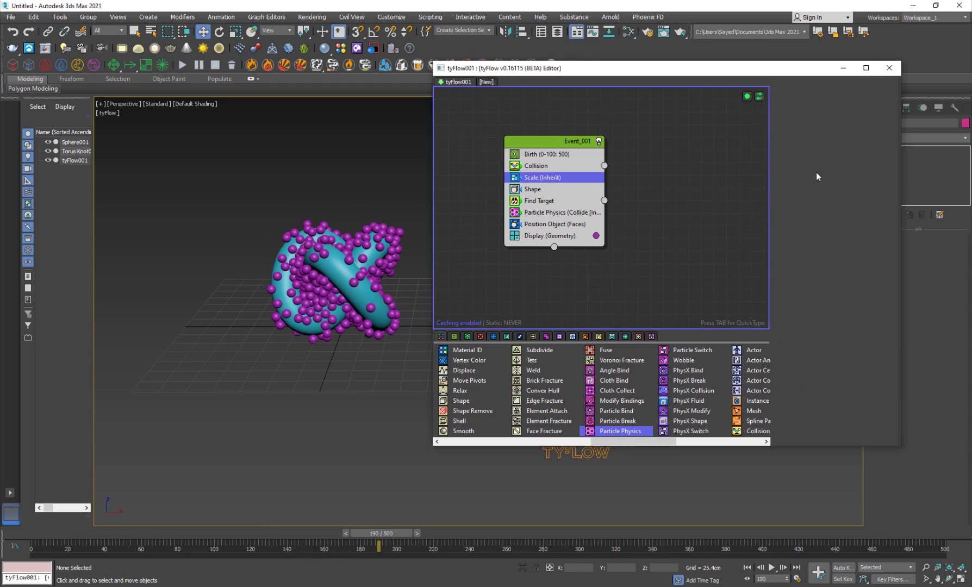
{"action": "type", "text": "50"}
{"action": "key", "text": "Return"}
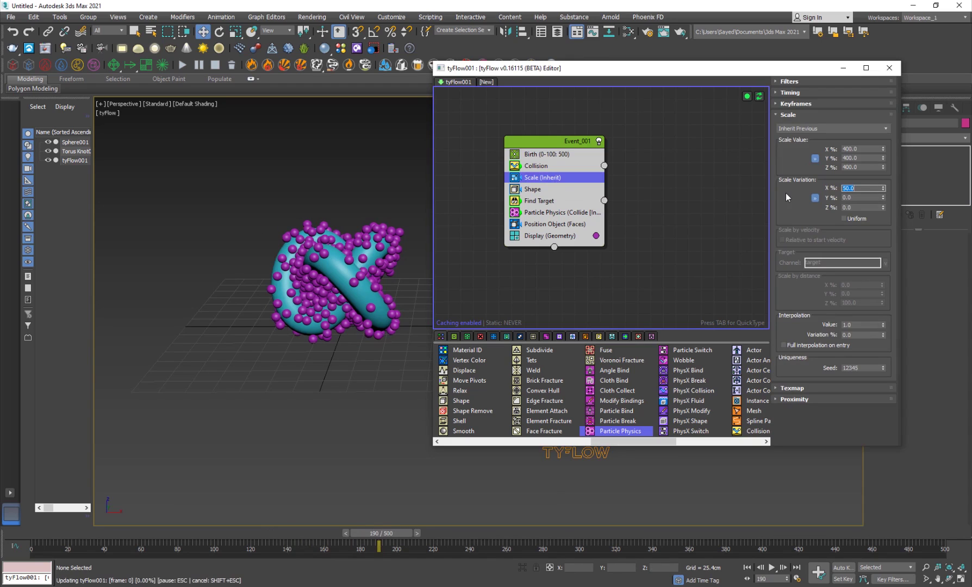
{"action": "left_click", "coordinate": [857, 219]}
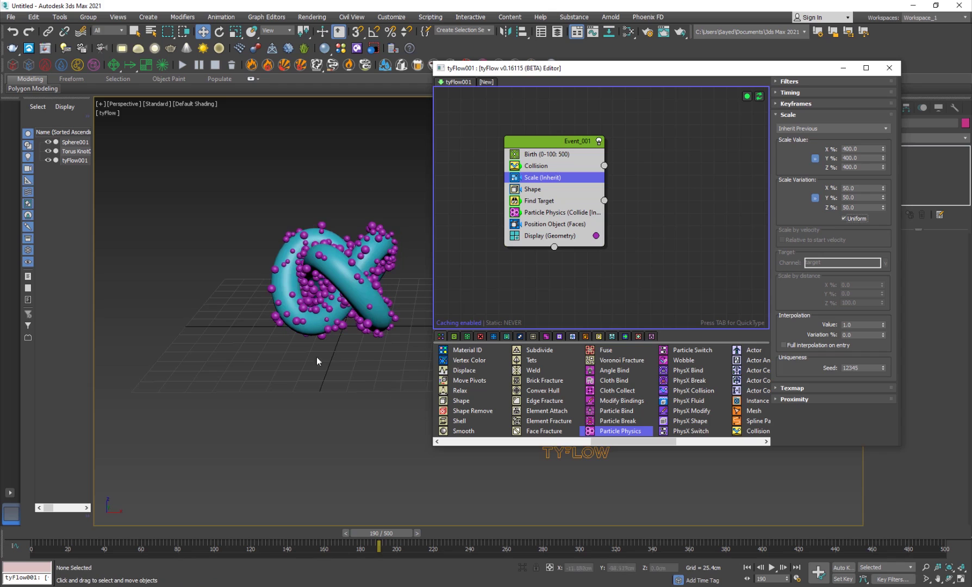
{"action": "scroll", "coordinate": [322, 331], "scroll_direction": "up", "scroll_amount": 4}
Play the animation to frame 206 to check the varied sizes, then rewind to frame 0.
{"action": "key", "text": "slash"}
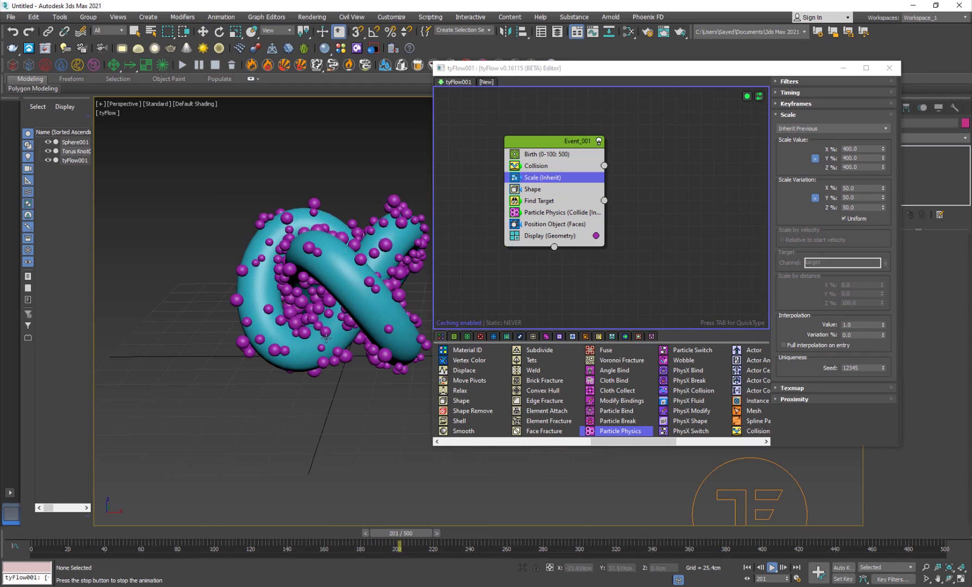
{"action": "key", "text": "slash"}
{"action": "left_click_drag", "start_coordinate": [203, 531], "coordinate": [186, 534]}
{"action": "key", "text": "slash"}
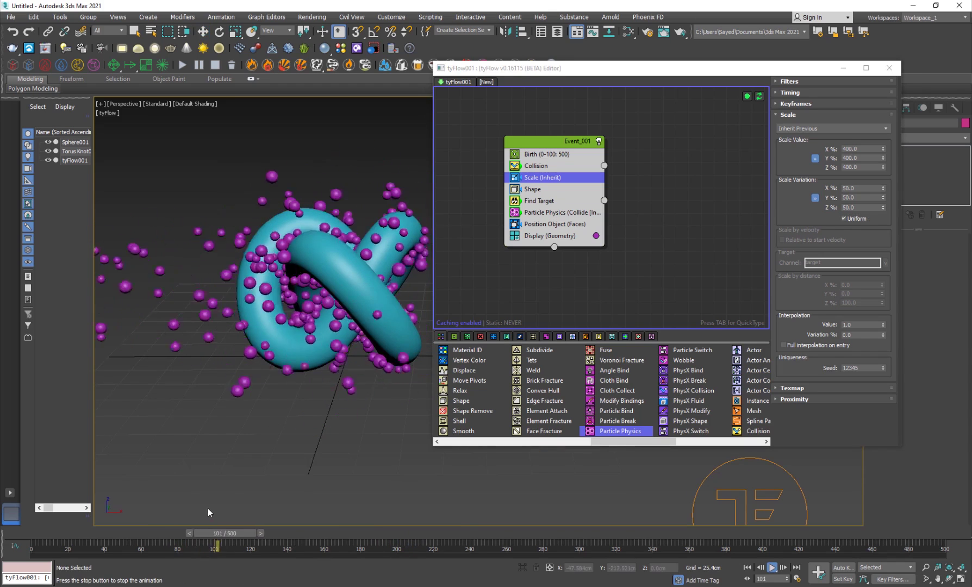
{"action": "scroll", "coordinate": [280, 359], "scroll_direction": "down", "scroll_amount": 3}
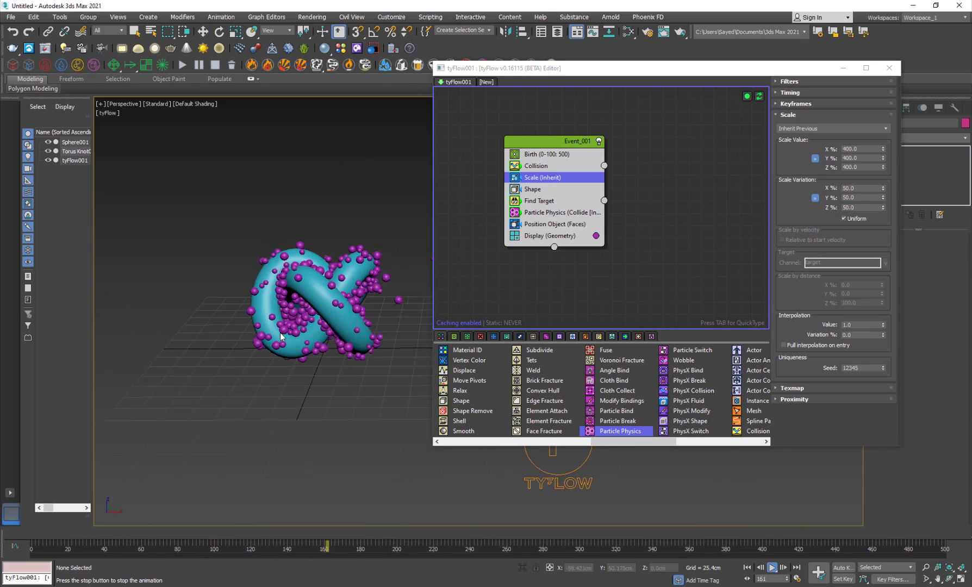
{"action": "key", "text": "slash"}
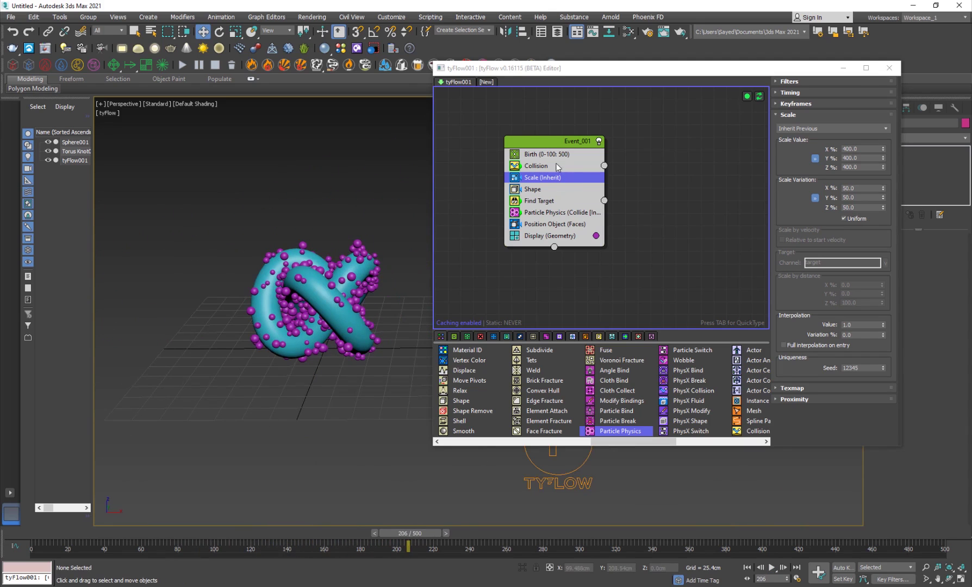
{"action": "left_click_drag", "start_coordinate": [257, 536], "coordinate": [38, 535]}
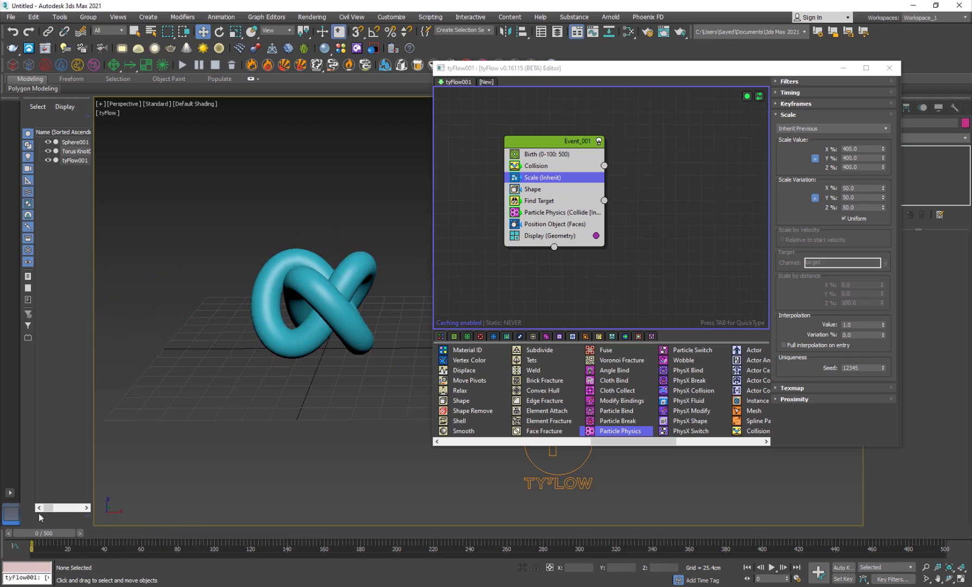
Move the torus knot higher up along Z.
{"action": "left_click", "coordinate": [356, 353]}
{"action": "scroll", "coordinate": [372, 410], "scroll_direction": "down", "scroll_amount": 3}
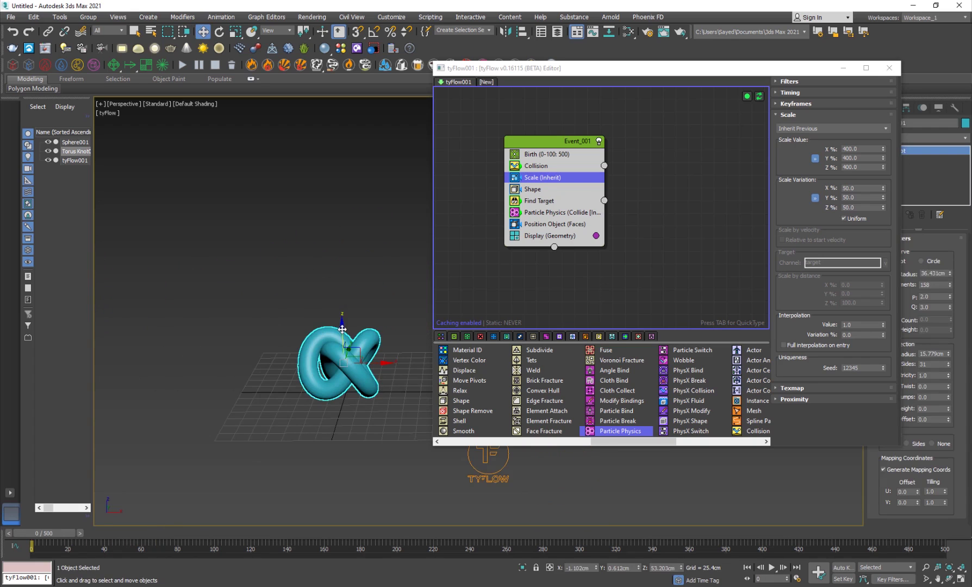
{"action": "left_click_drag", "start_coordinate": [342, 329], "coordinate": [334, 178]}
{"action": "scroll", "coordinate": [328, 330], "scroll_direction": "down", "scroll_amount": 3}
{"action": "middle_click_drag", "start_coordinate": [324, 334], "coordinate": [320, 356]}
Preview the swarm past frame 200, framing the raised knot.
{"action": "key", "text": "slash"}
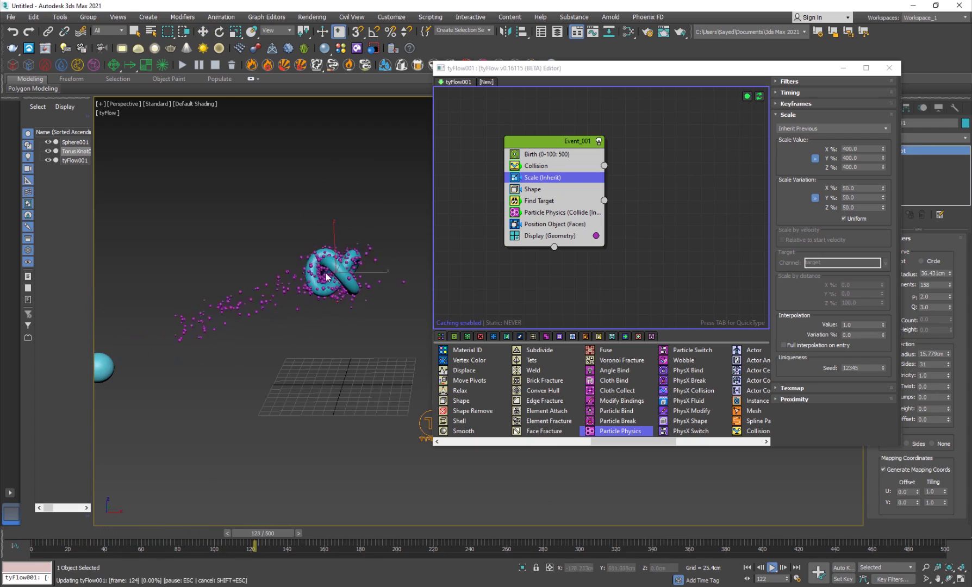
{"action": "key", "text": "slash"}
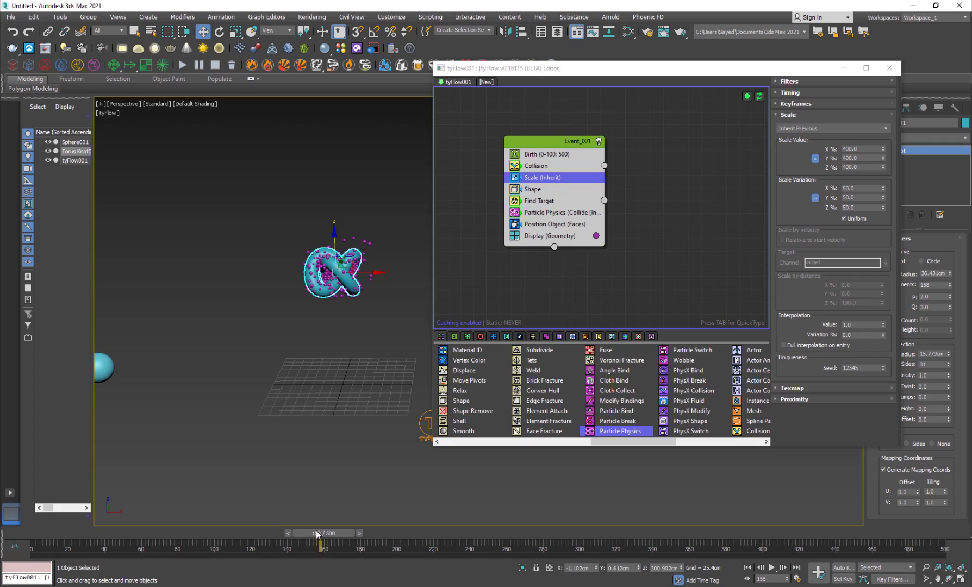
{"action": "left_click_drag", "start_coordinate": [317, 534], "coordinate": [396, 537]}
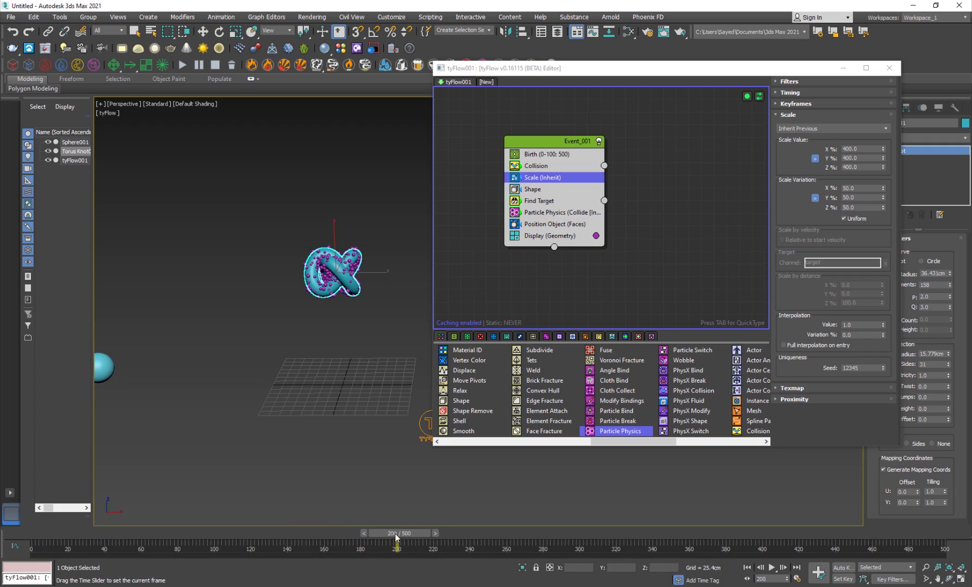
{"action": "middle_click_drag", "start_coordinate": [353, 356], "coordinate": [310, 332]}
{"action": "scroll", "coordinate": [318, 276], "scroll_direction": "up", "scroll_amount": 3}
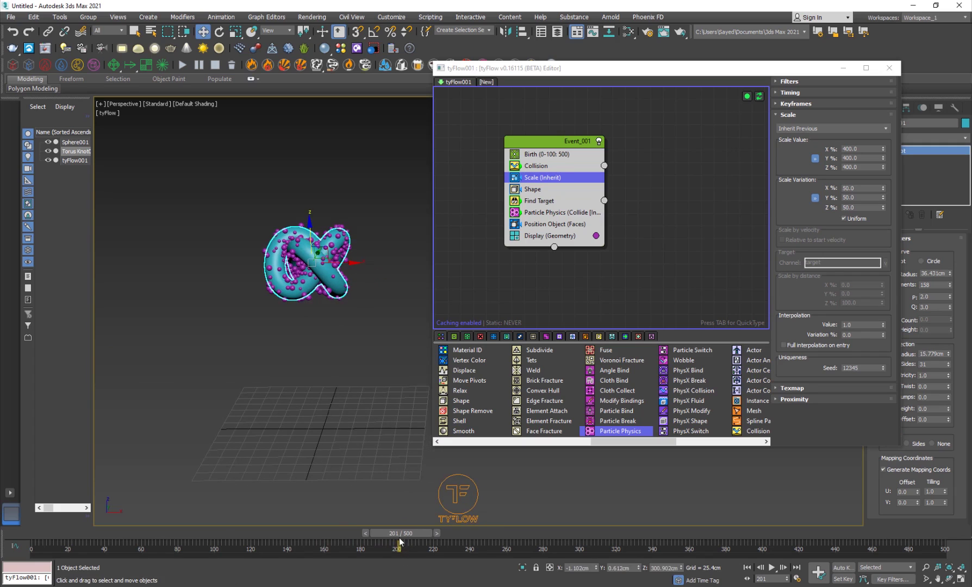
{"action": "mouse_move", "coordinate": [400, 541]}
{"action": "left_mouse_down"}
{"action": "mouse_move", "coordinate": [516, 541]}
{"action": "mouse_move", "coordinate": [418, 541]}
{"action": "left_mouse_up"}
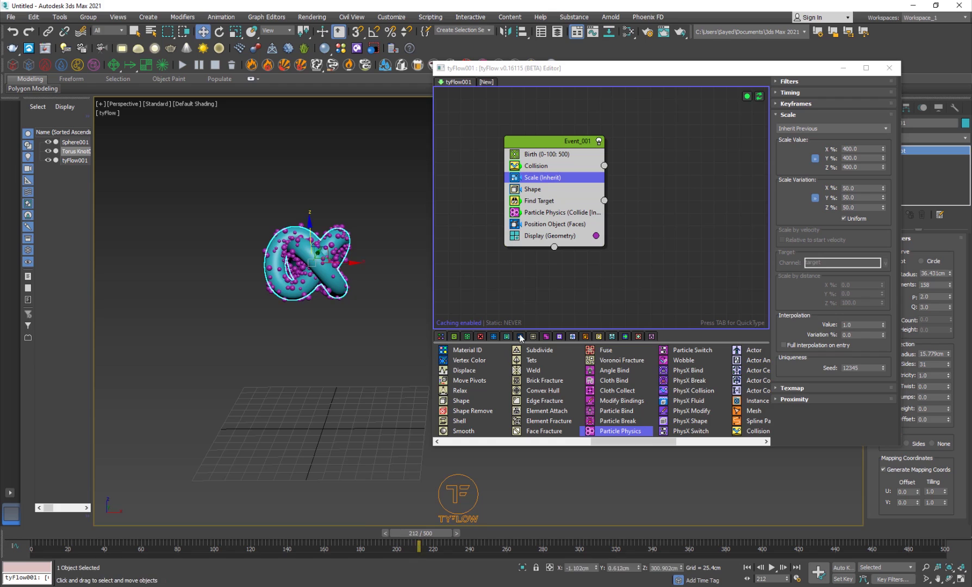
{"action": "left_click", "coordinate": [552, 295]}
Add a Time Test operator to Event_001 below Position Object.
{"action": "left_click", "coordinate": [554, 145]}
{"action": "key", "text": "Tab"}
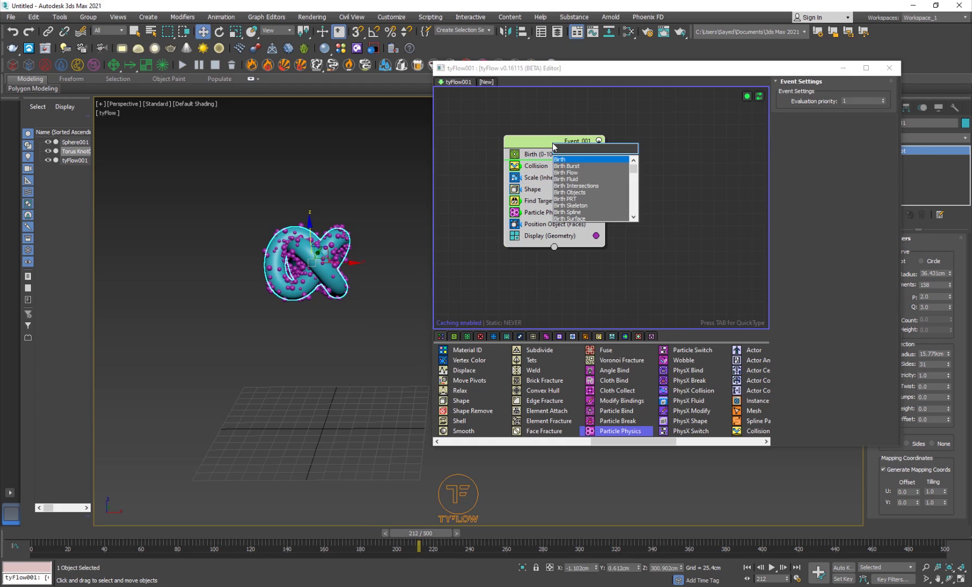
{"action": "type", "text": "time"}
{"action": "key", "text": "Return"}
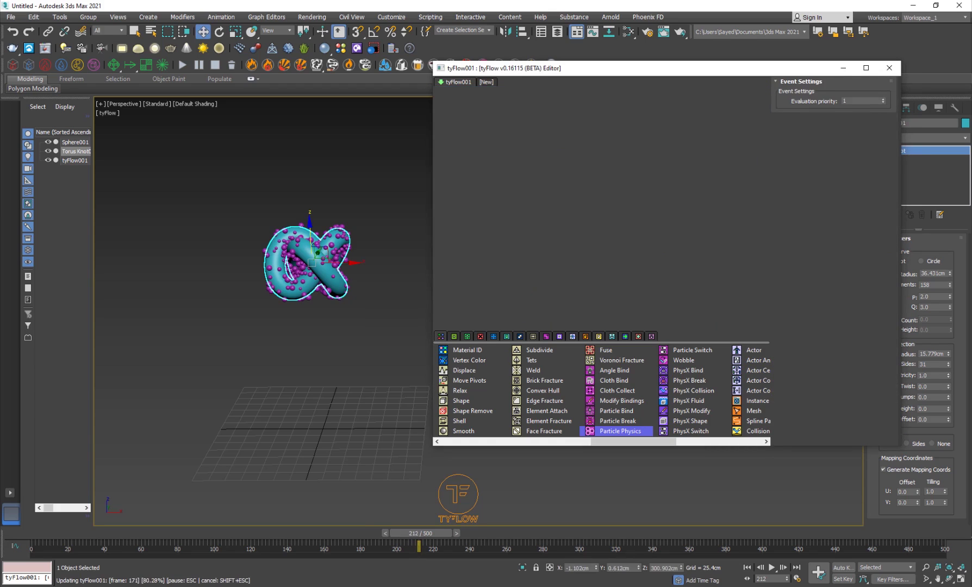
{"action": "left_click_drag", "start_coordinate": [567, 168], "coordinate": [610, 252]}
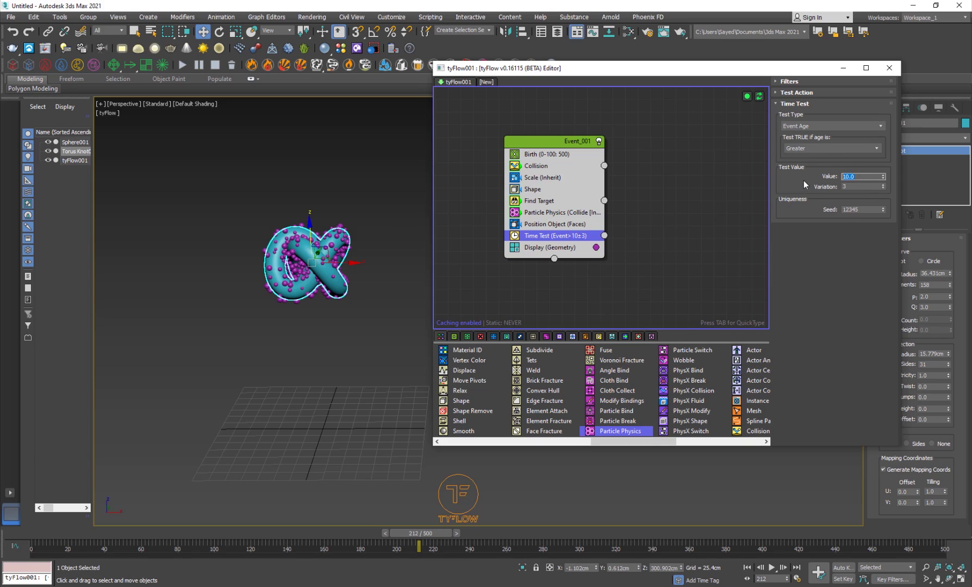
Set the Time Test value to 200 frames.
{"action": "type", "text": "200"}
{"action": "key", "text": "Return"}
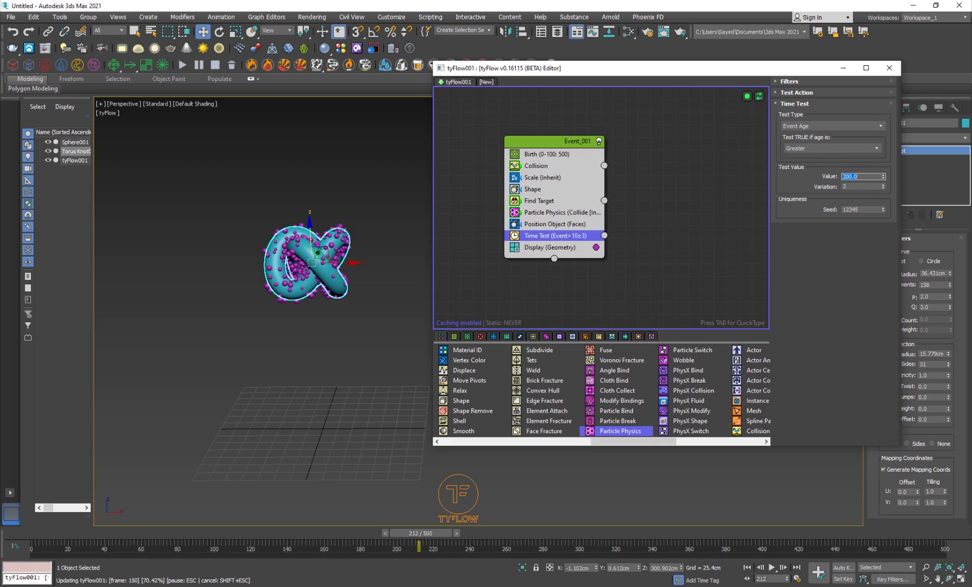
{"action": "middle_click_drag", "start_coordinate": [613, 234], "coordinate": [577, 187]}
{"action": "left_click", "coordinate": [603, 228]}
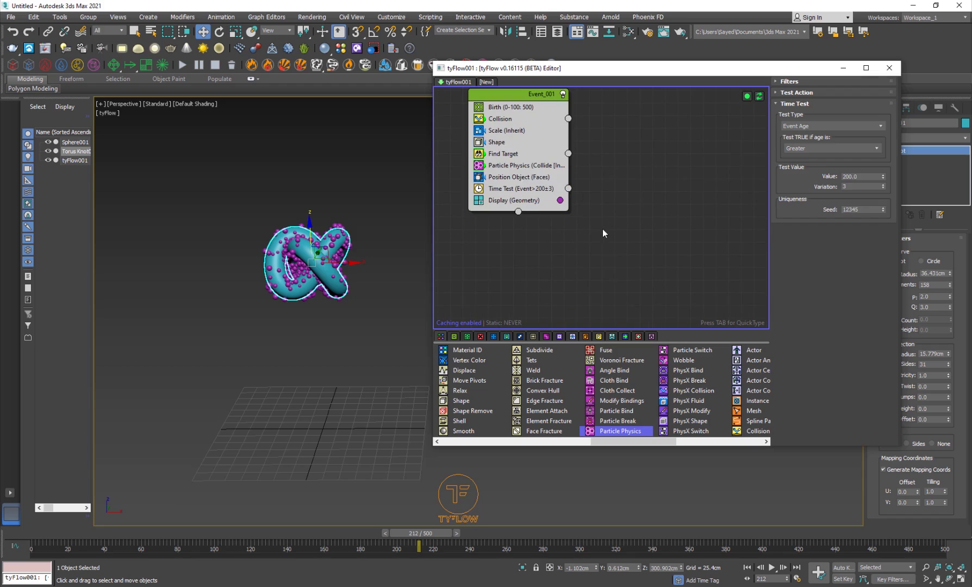
{"action": "middle_click_drag", "start_coordinate": [630, 217], "coordinate": [616, 209]}
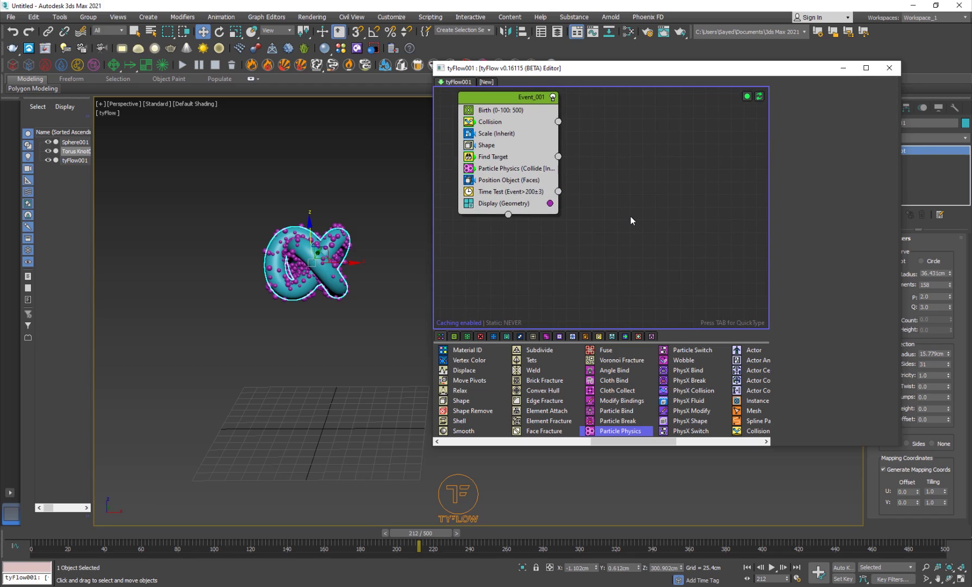
Add a PhysX Shape operator in a new Event_002 linked from the Time Test.
{"action": "key", "text": "Tab"}
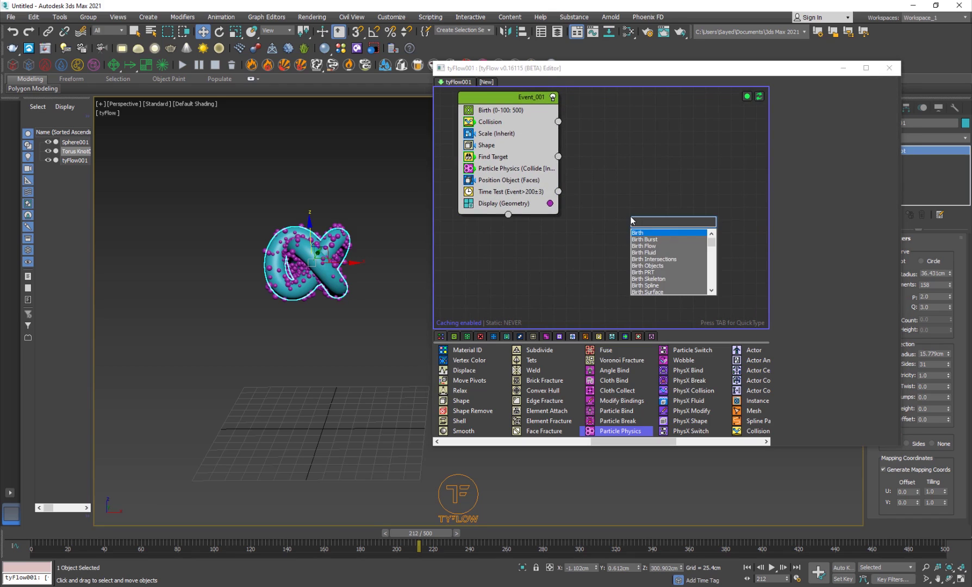
{"action": "type", "text": "partic"}
{"action": "key", "text": "Down"}
{"action": "key", "text": "Down"}
{"action": "key", "text": "Down"}
{"action": "key", "text": "Down"}
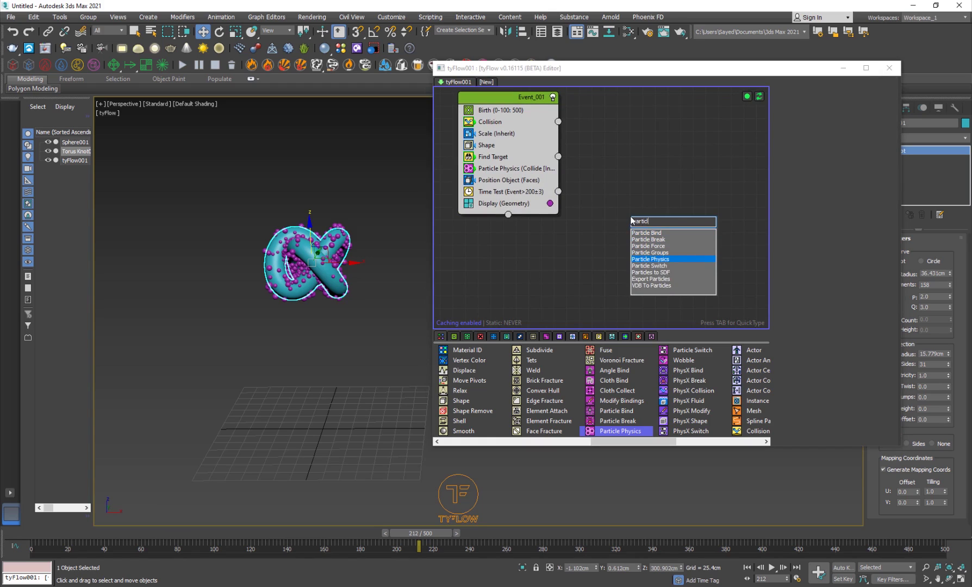
{"action": "type", "text": "phy"}
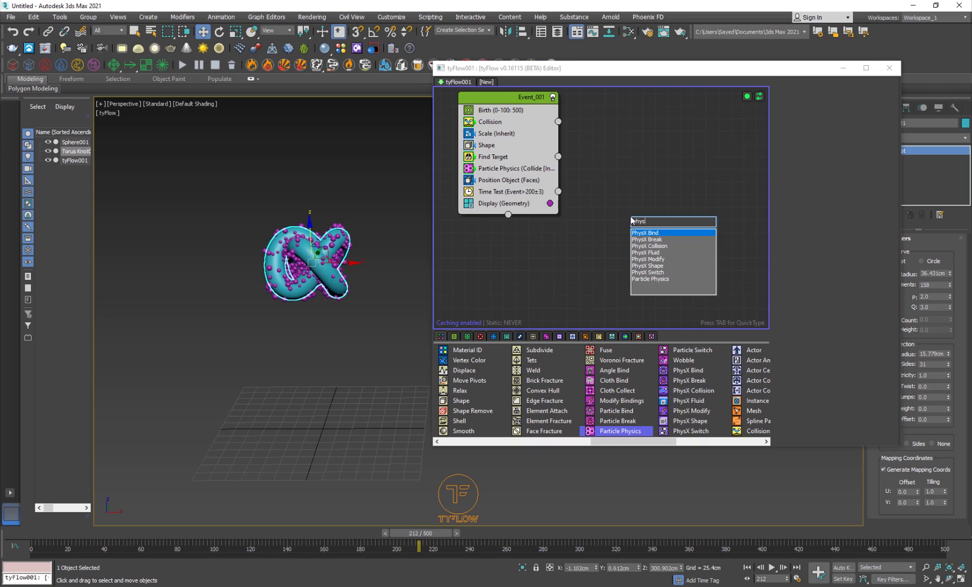
{"action": "type", "text": "s"}
{"action": "key", "text": "Down"}
{"action": "key", "text": "Down"}
{"action": "key", "text": "Down"}
{"action": "key", "text": "Down"}
{"action": "key", "text": "Down"}
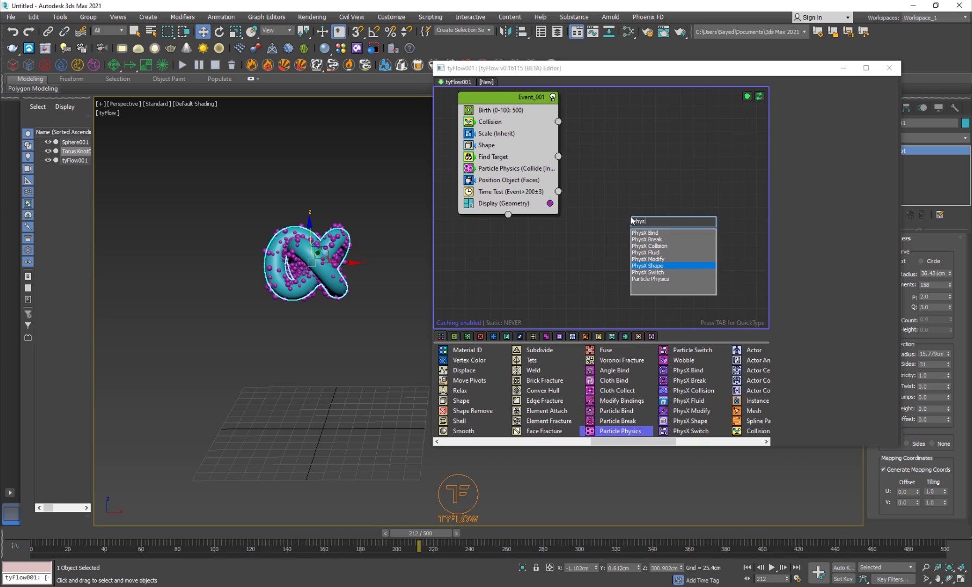
{"action": "key", "text": "Return"}
{"action": "left_click_drag", "start_coordinate": [674, 222], "coordinate": [606, 229]}
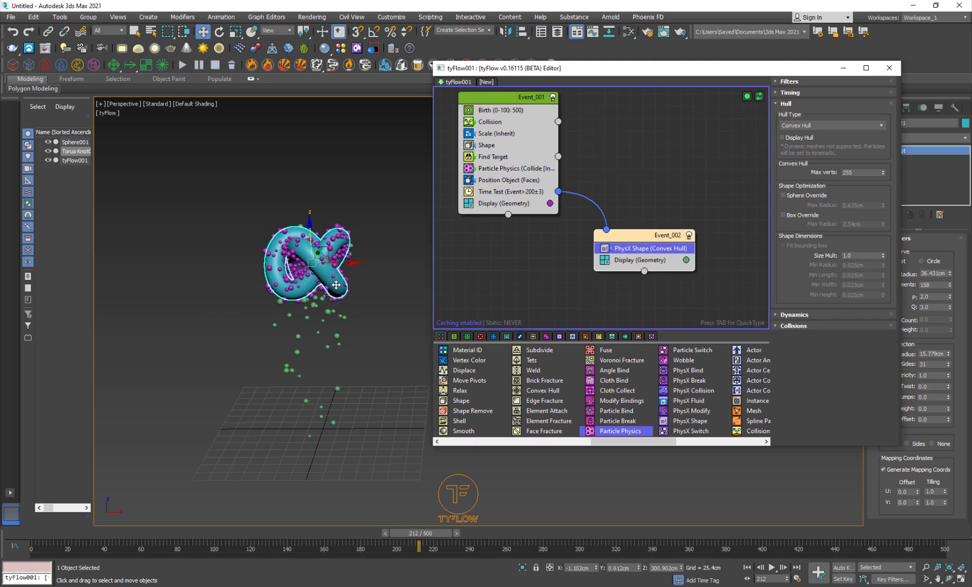
Turn off Real Time playback in Time Configuration so every frame simulates.
{"action": "key", "text": "/"}
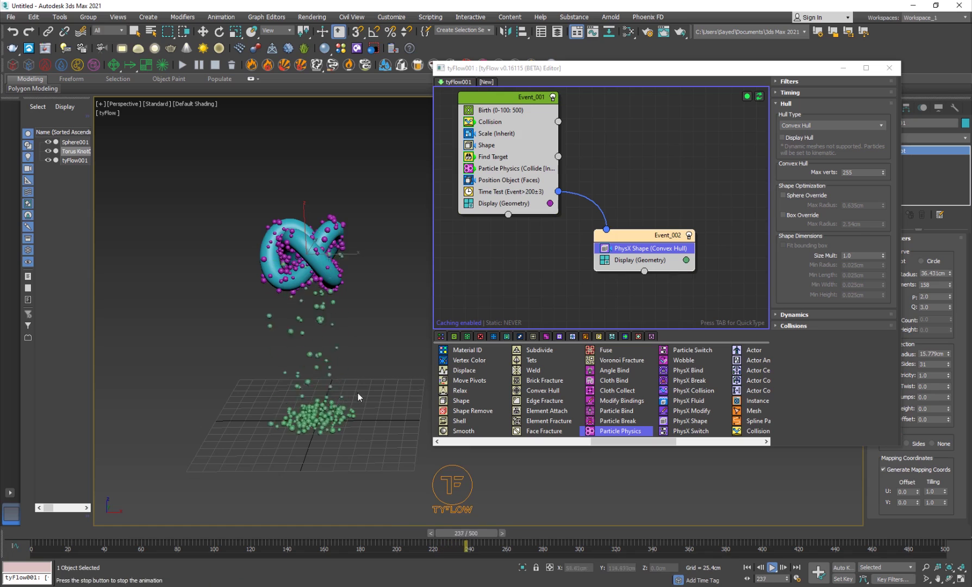
{"action": "key", "text": "/"}
{"action": "key", "text": "w"}
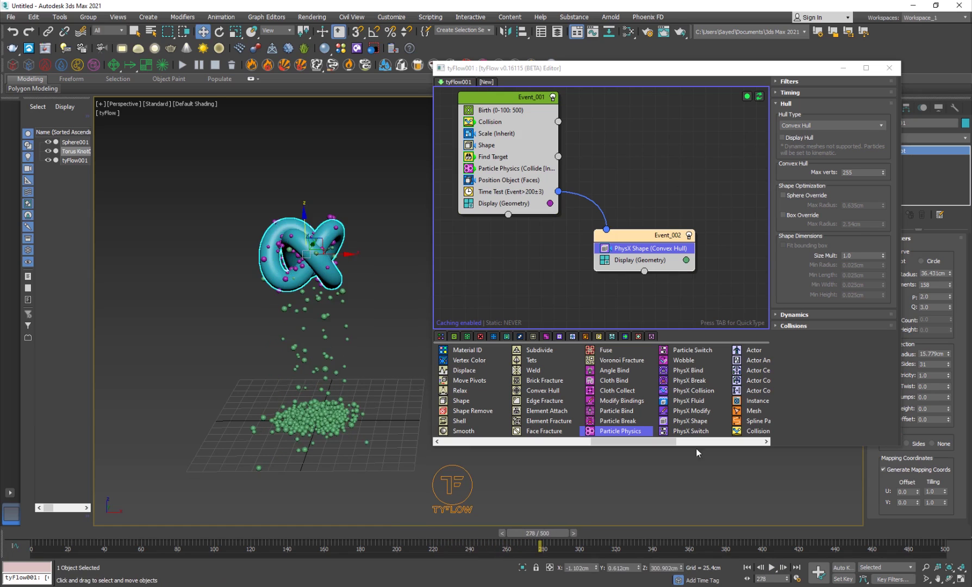
{"action": "left_click", "coordinate": [798, 579]}
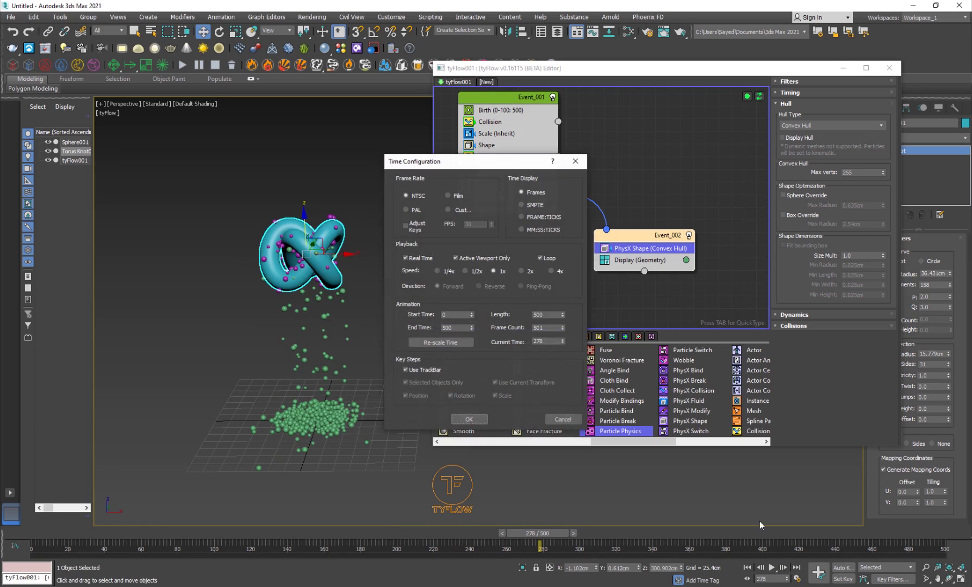
{"action": "left_click", "coordinate": [406, 258]}
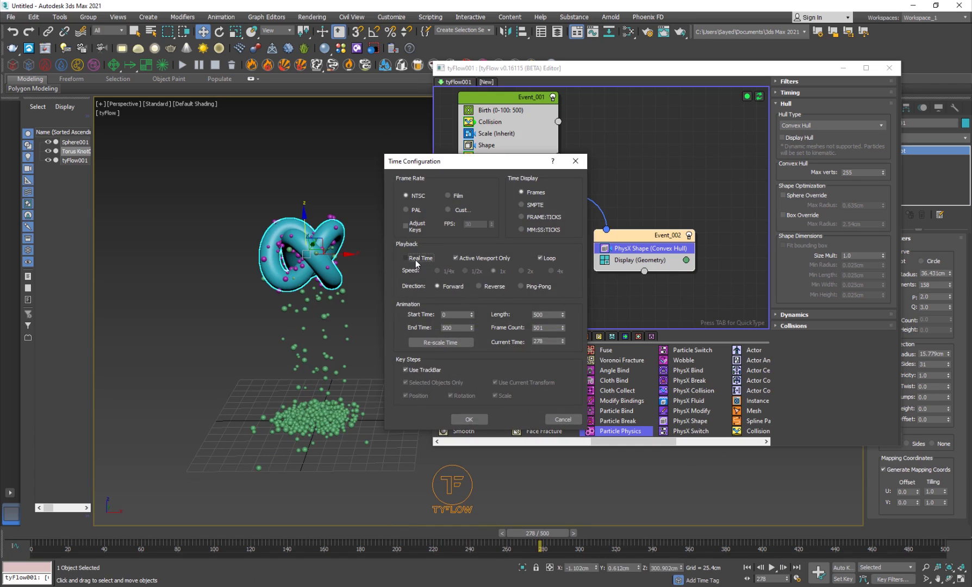
{"action": "left_click", "coordinate": [469, 419]}
Play the simulation to watch the convex-hull particles drop onto the grid.
{"action": "key", "text": "/"}
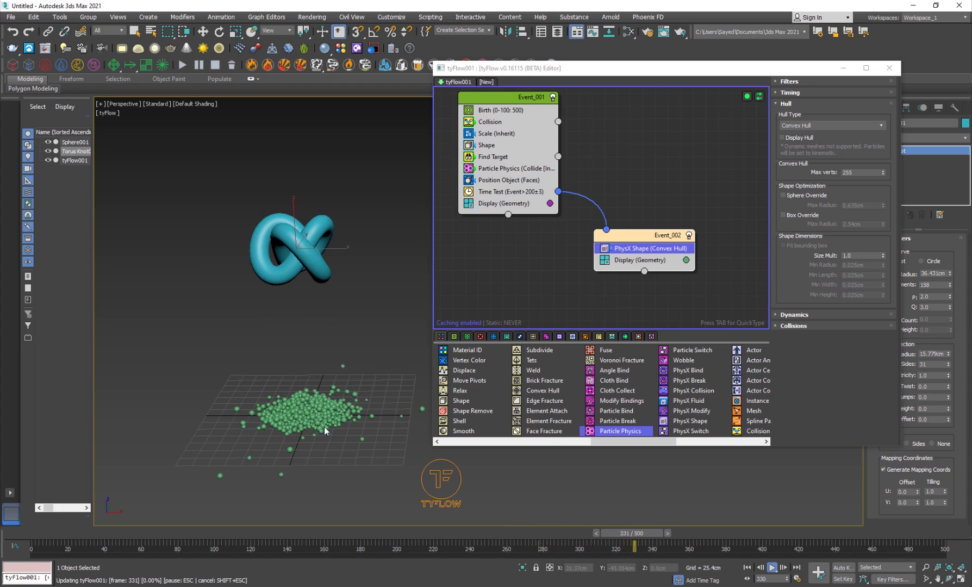
{"action": "key", "text": "/"}
{"action": "key", "text": "w"}
{"action": "scroll", "coordinate": [326, 380], "scroll_direction": "up", "scroll_amount": 3}
{"action": "left_click_drag", "start_coordinate": [365, 533], "coordinate": [332, 533]}
{"action": "middle_click_drag", "start_coordinate": [327, 350], "coordinate": [325, 386]}
{"action": "key", "text": "/"}
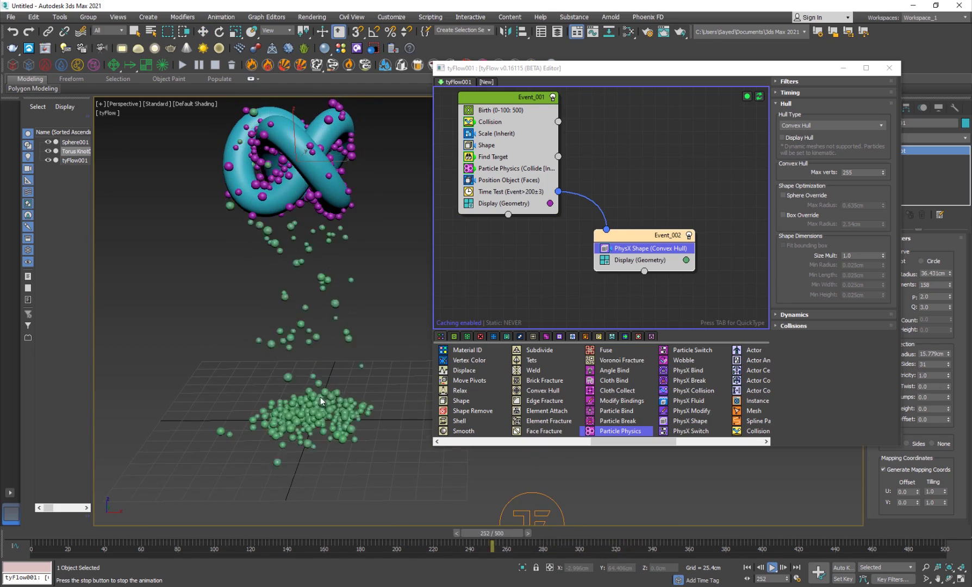
{"action": "key", "text": "/"}
{"action": "mouse_move", "coordinate": [395, 533]}
{"action": "left_mouse_down"}
{"action": "mouse_move", "coordinate": [482, 535]}
{"action": "mouse_move", "coordinate": [414, 534]}
{"action": "left_mouse_up"}
Copy the Display (Geometry) operator from Event_001 into Event_002.
{"action": "left_click", "coordinate": [536, 206]}
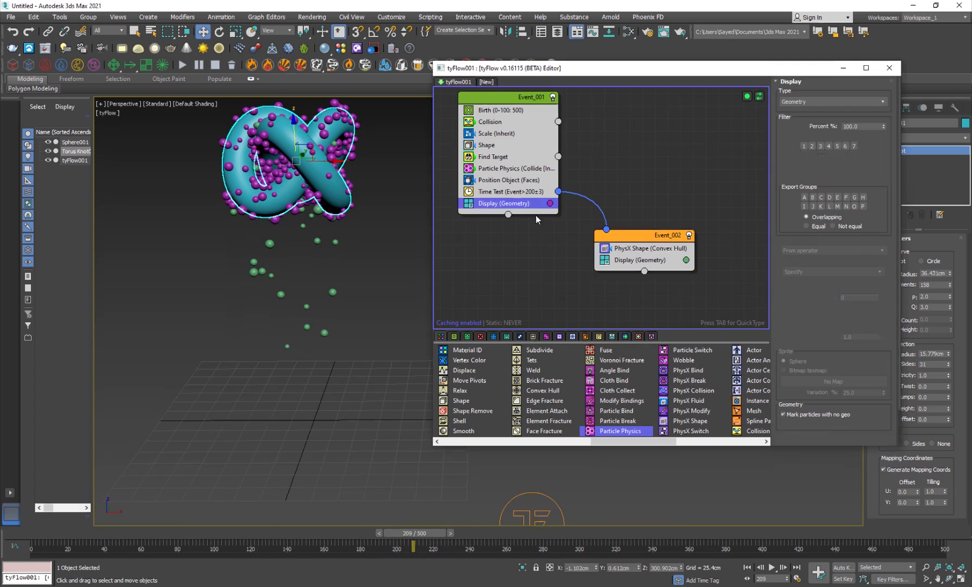
{"action": "left_click_drag", "start_coordinate": [522, 205], "coordinate": [623, 268]}
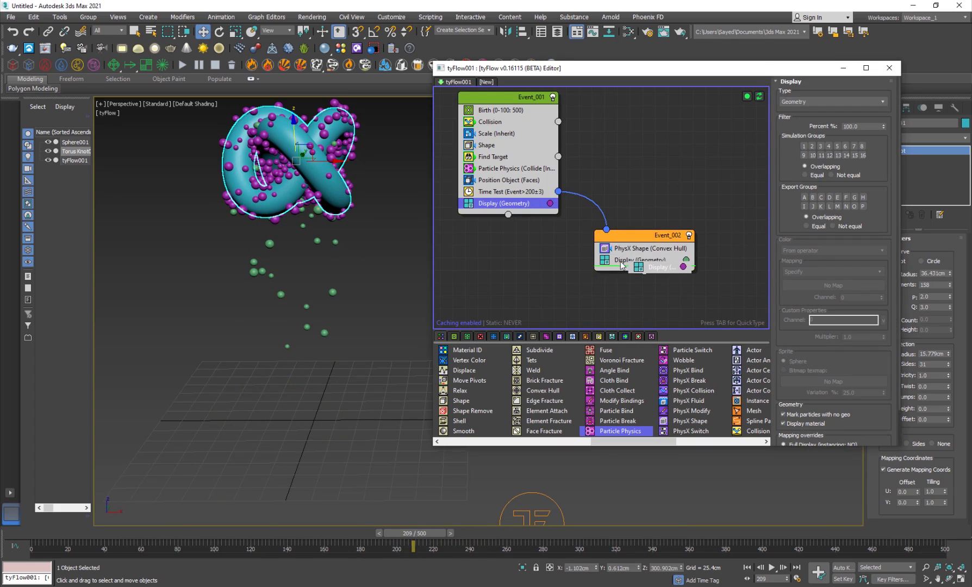
{"action": "left_click", "coordinate": [412, 339]}
Play and scrub the timeline to check the falling particles display as spheres.
{"action": "key", "text": "/"}
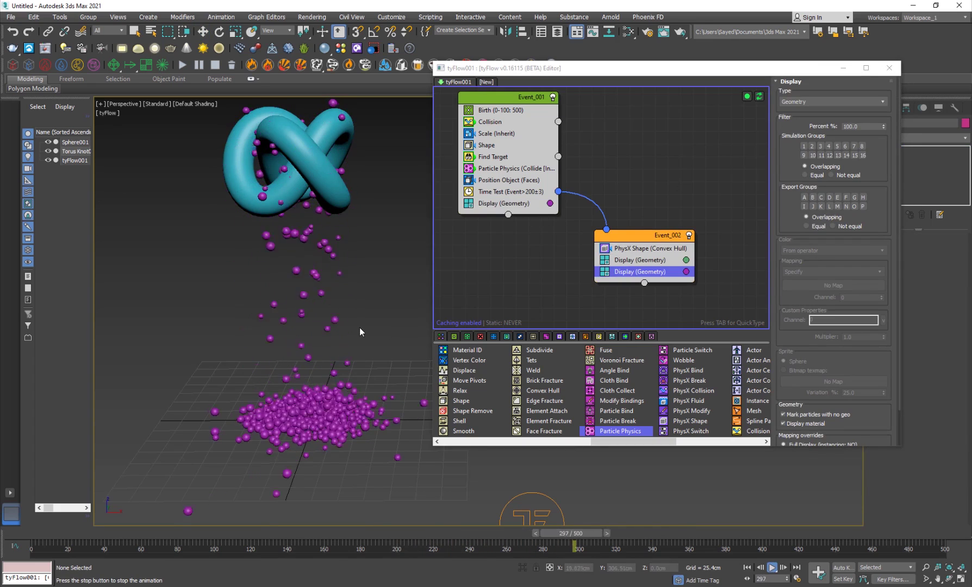
{"action": "left_click_drag", "start_coordinate": [326, 535], "coordinate": [451, 534]}
{"action": "key", "text": "/"}
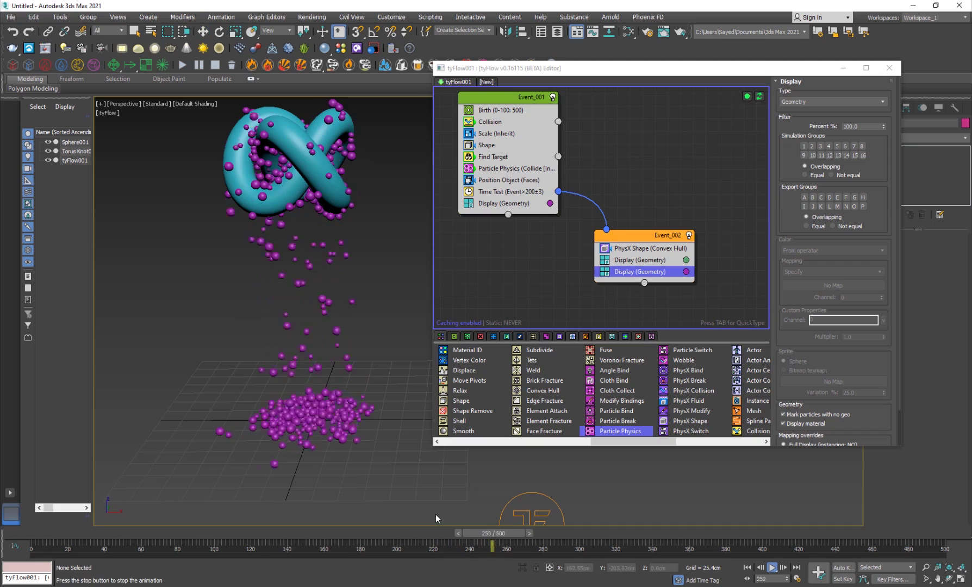
{"action": "left_click_drag", "start_coordinate": [355, 537], "coordinate": [209, 531]}
{"action": "key", "text": "/"}
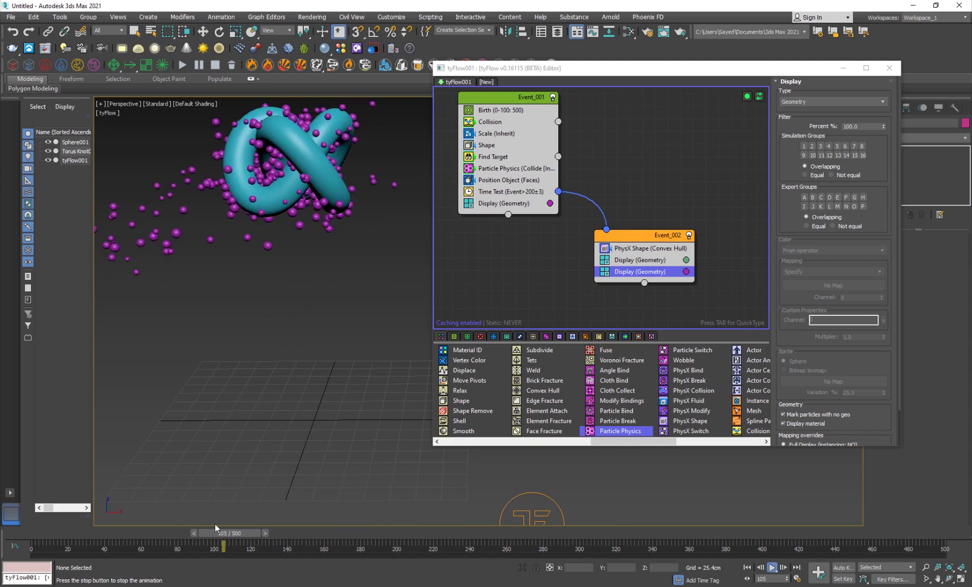
{"action": "key", "text": "/"}
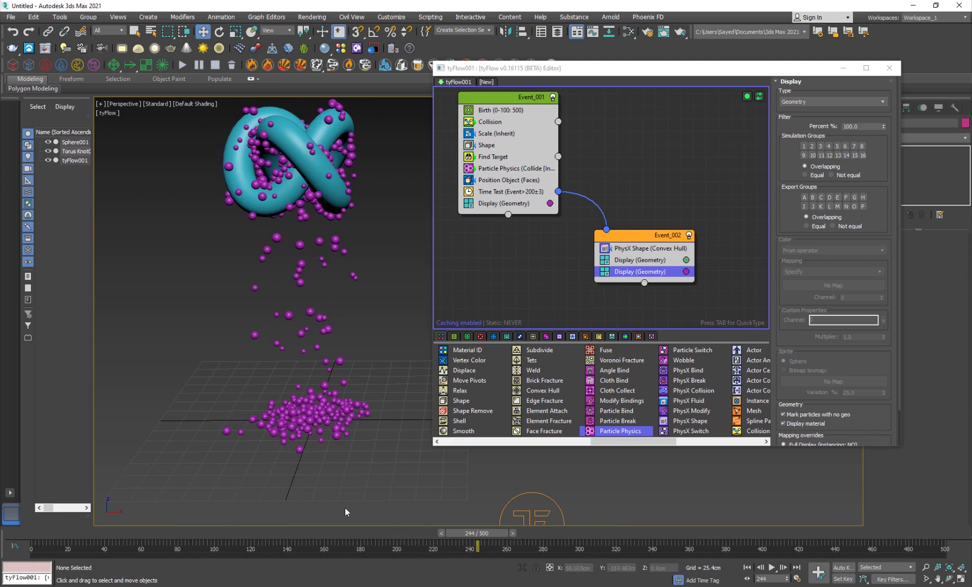
{"action": "left_click_drag", "start_coordinate": [332, 534], "coordinate": [359, 535]}
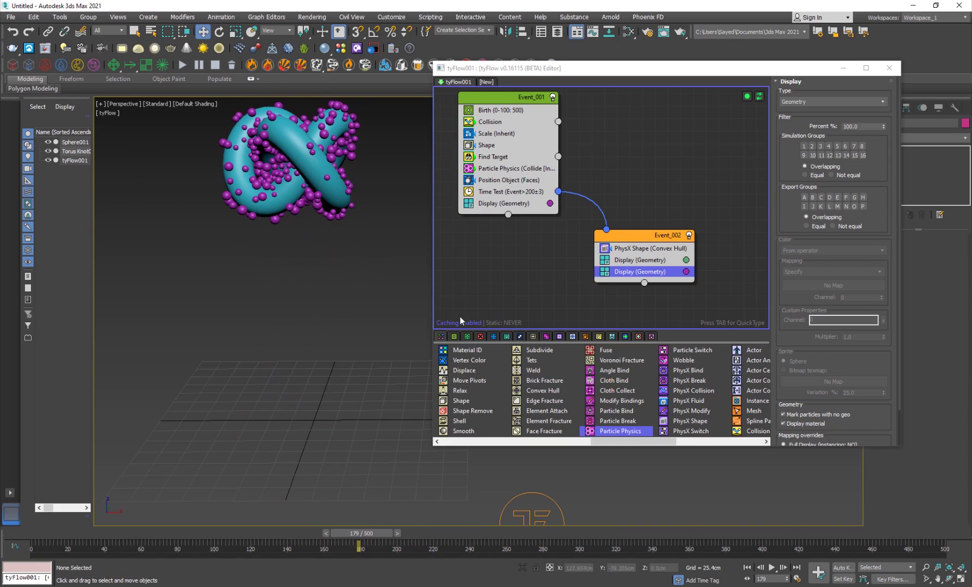
{"action": "left_click", "coordinate": [507, 191]}
Change the Time Test value to 240 frames.
{"action": "double_click", "coordinate": [867, 176]}
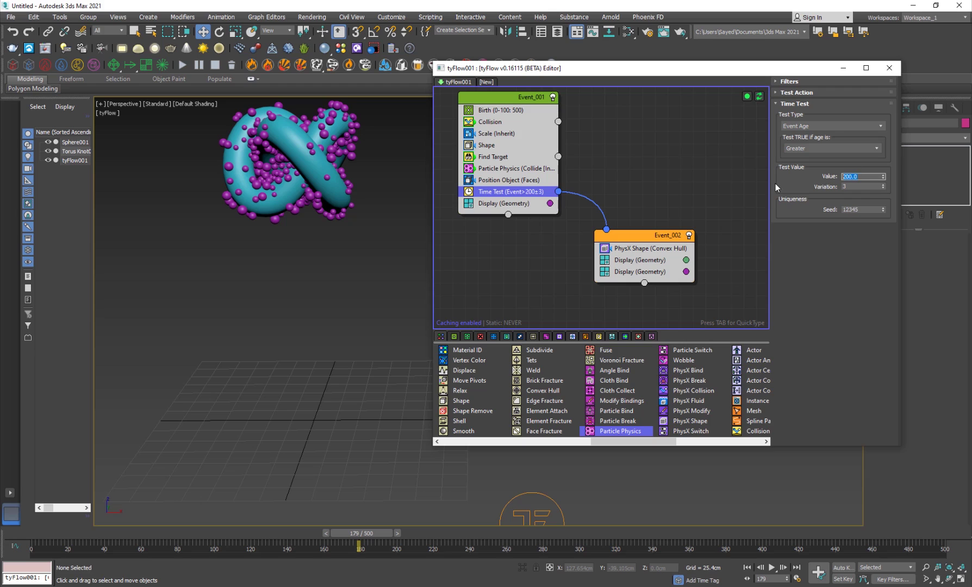
{"action": "type", "text": "240"}
{"action": "key", "text": "Return"}
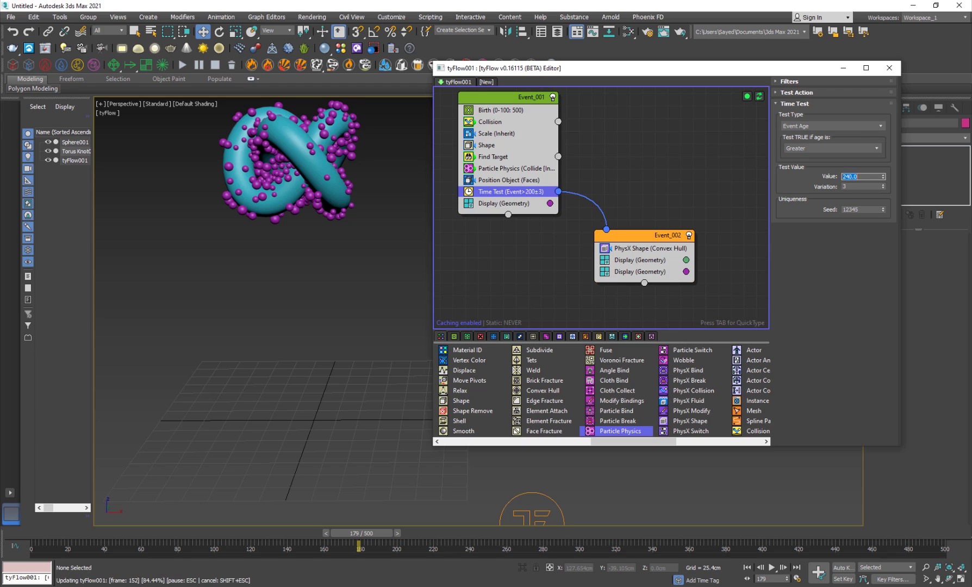
{"action": "left_click", "coordinate": [332, 350]}
Play from frame 240 to watch particles pile on the grid, then minimise the tyFlow editor.
{"action": "key", "text": "slash"}
{"action": "key", "text": "slash"}
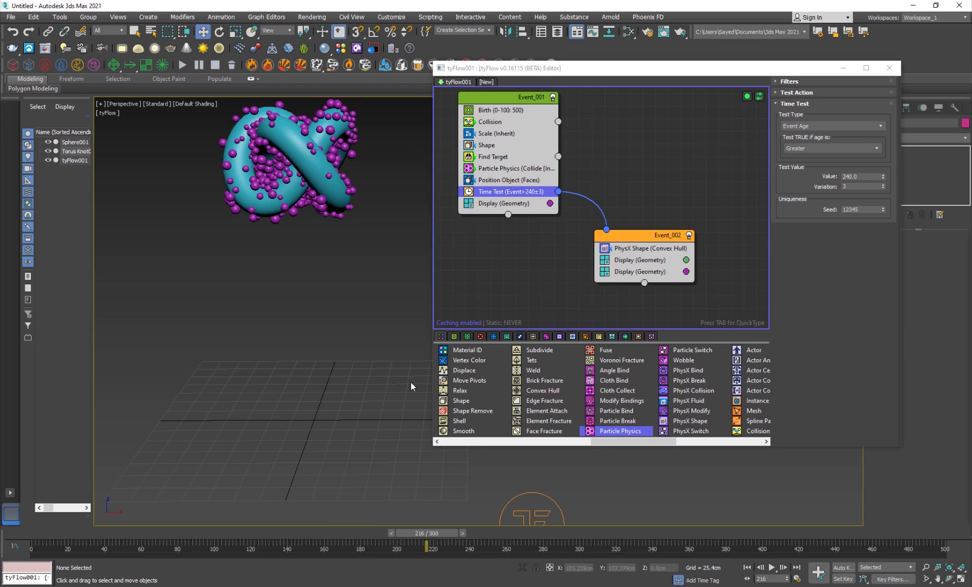
{"action": "left_click_drag", "start_coordinate": [428, 533], "coordinate": [474, 533]}
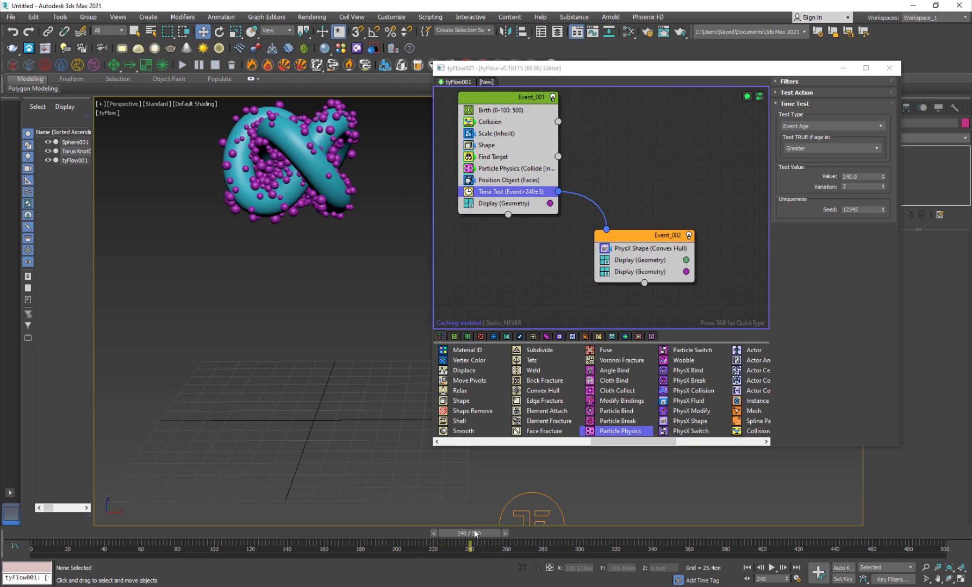
{"action": "key", "text": "/"}
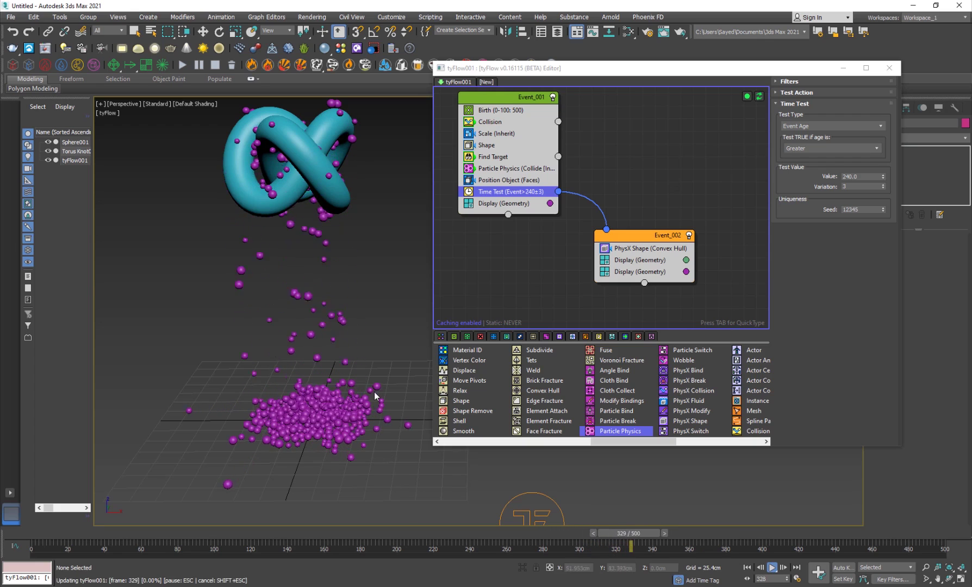
{"action": "key", "text": "Escape"}
{"action": "middle_click_drag", "start_coordinate": [335, 372], "coordinate": [315, 375]}
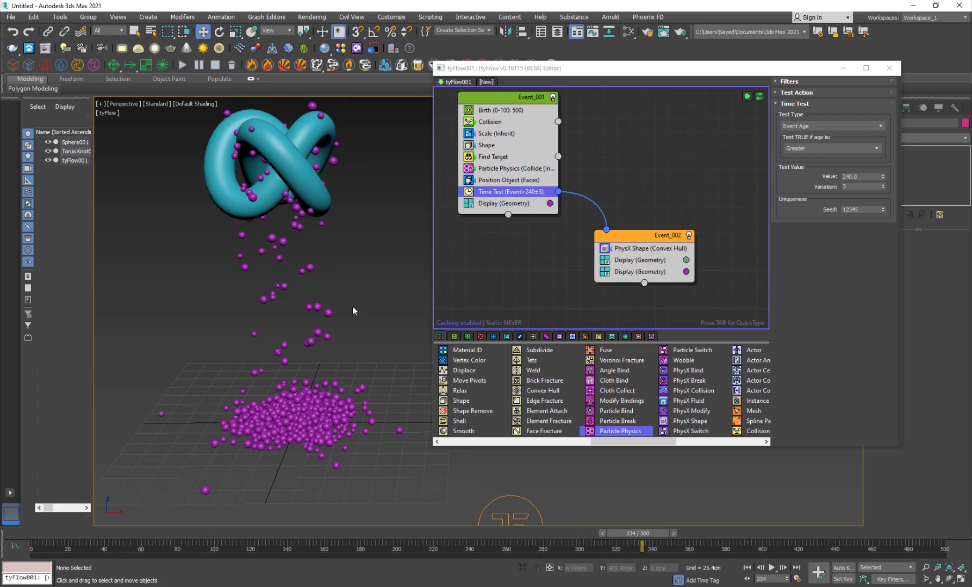
{"action": "middle_click_drag", "start_coordinate": [353, 311], "coordinate": [494, 246], "text": "alt"}
{"action": "left_click", "coordinate": [844, 68]}
{"action": "scroll", "coordinate": [494, 246], "scroll_direction": "down", "scroll_amount": 3}
Set the tyFlow simulation time step to 1/2 Frame.
{"action": "middle_click_drag", "start_coordinate": [394, 363], "coordinate": [403, 337], "text": "alt"}
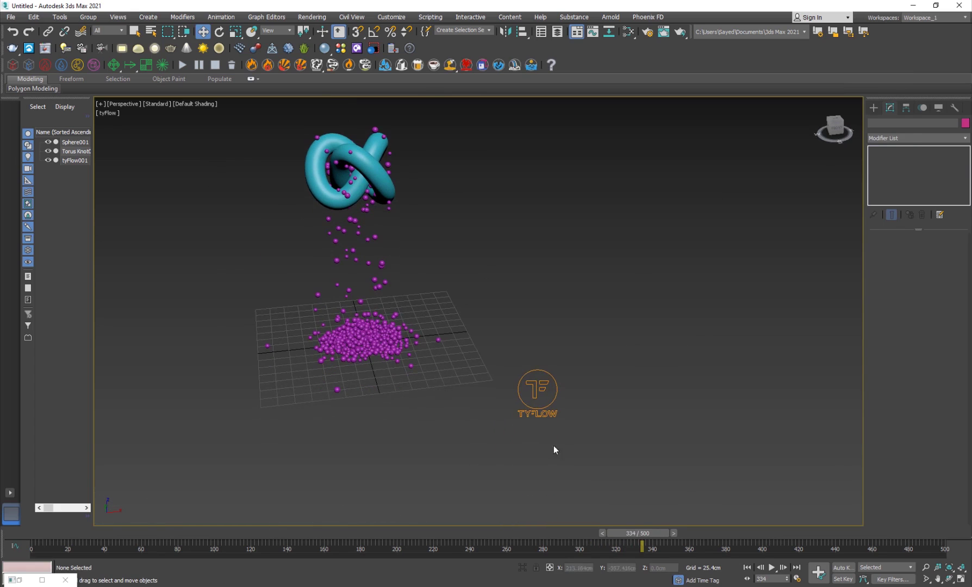
{"action": "left_click_drag", "start_coordinate": [494, 449], "coordinate": [508, 450]}
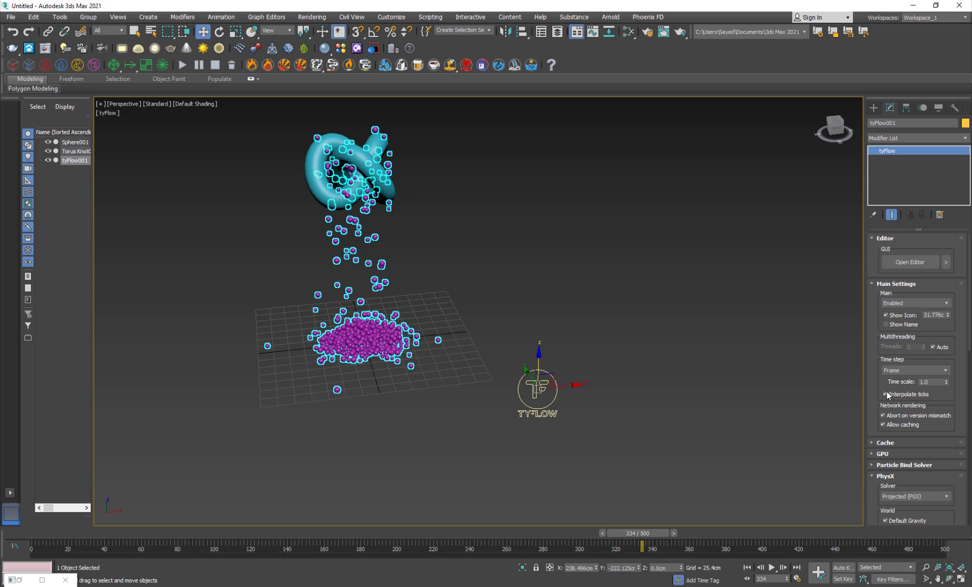
{"action": "left_click", "coordinate": [893, 372]}
{"action": "left_click", "coordinate": [896, 387]}
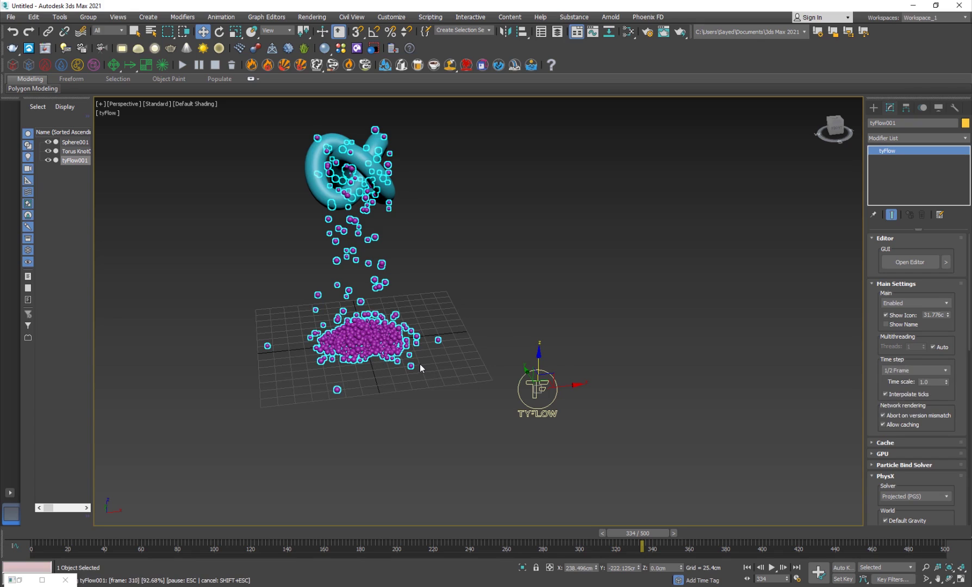
Reselect tyFlow and scroll down to the PhysX Property Combination and Simulation settings.
{"action": "left_click", "coordinate": [484, 295]}
{"action": "middle_click_drag", "start_coordinate": [400, 363], "coordinate": [411, 338]}
{"action": "scroll", "coordinate": [410, 337], "scroll_direction": "up", "scroll_amount": 4}
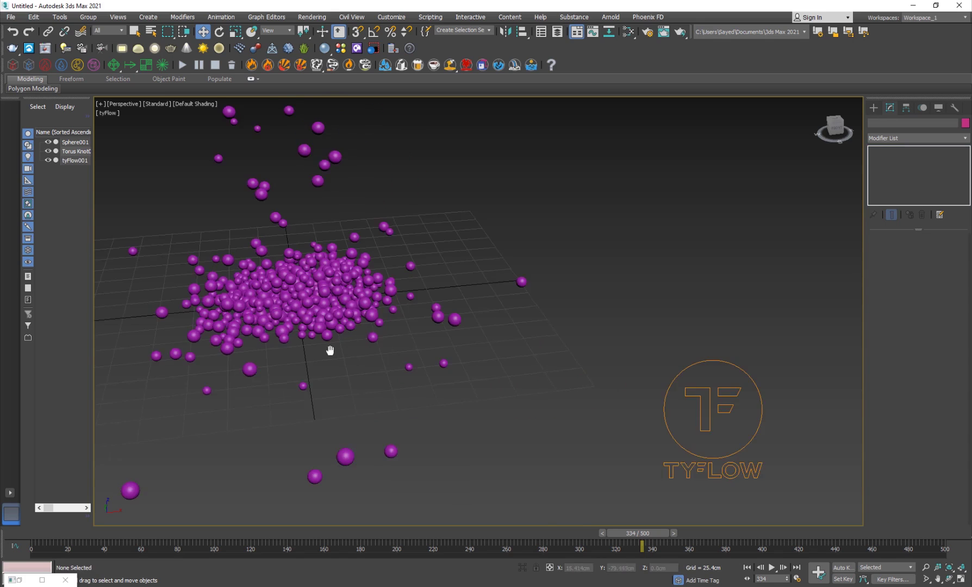
{"action": "scroll", "coordinate": [330, 350], "scroll_direction": "down", "scroll_amount": 3}
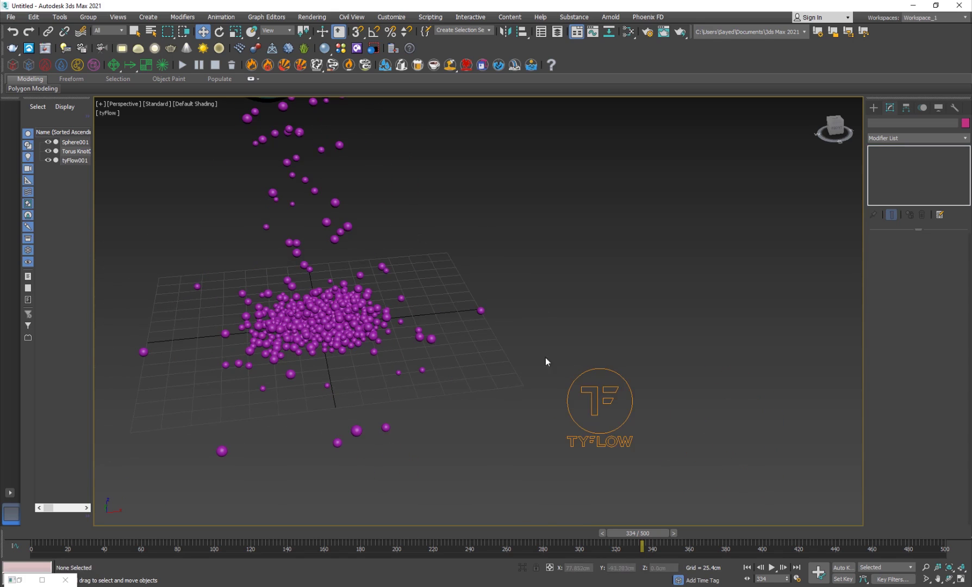
{"action": "left_click", "coordinate": [595, 405]}
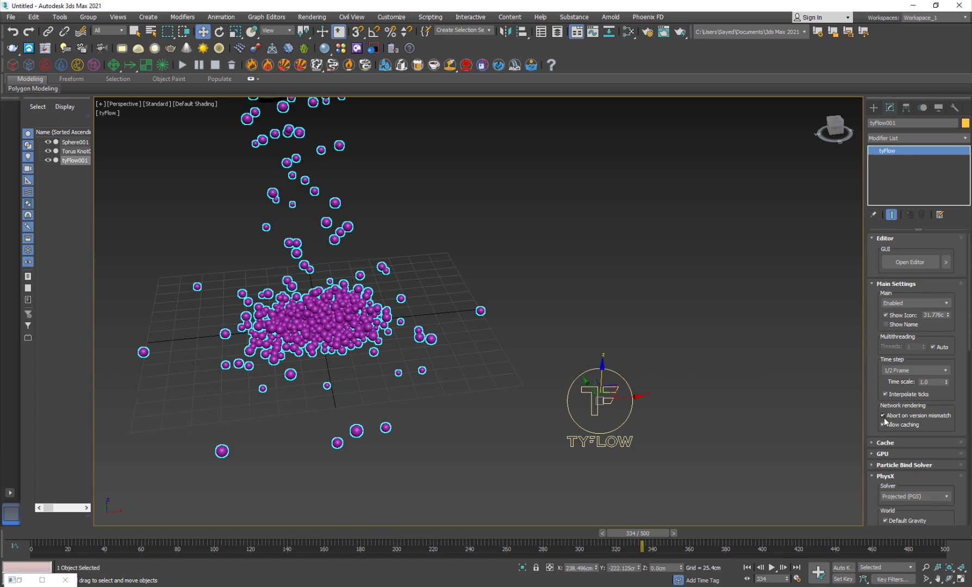
{"action": "scroll", "coordinate": [886, 413], "scroll_direction": "down", "scroll_amount": 4}
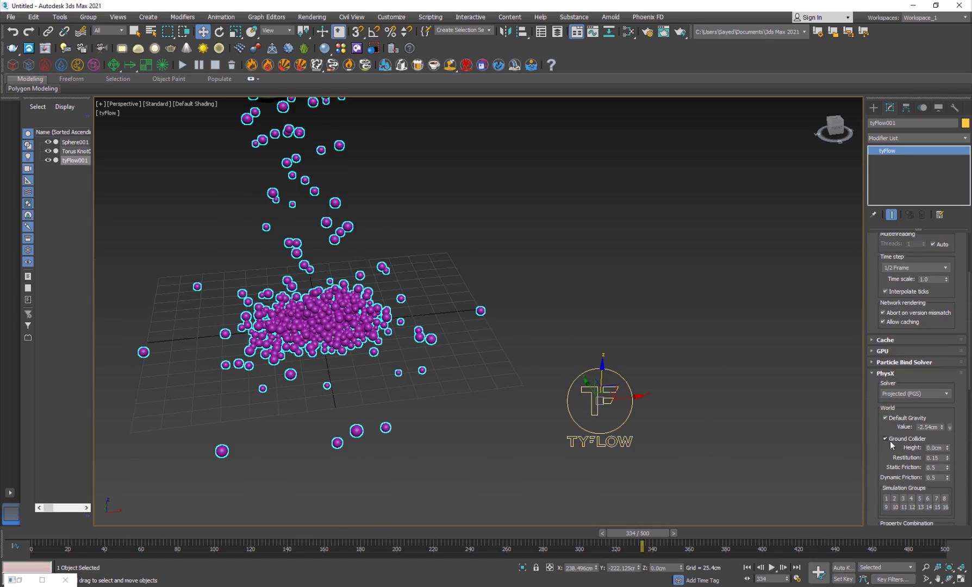
{"action": "scroll", "coordinate": [878, 429], "scroll_direction": "down", "scroll_amount": 2}
{"action": "scroll", "coordinate": [887, 489], "scroll_direction": "down", "scroll_amount": 2}
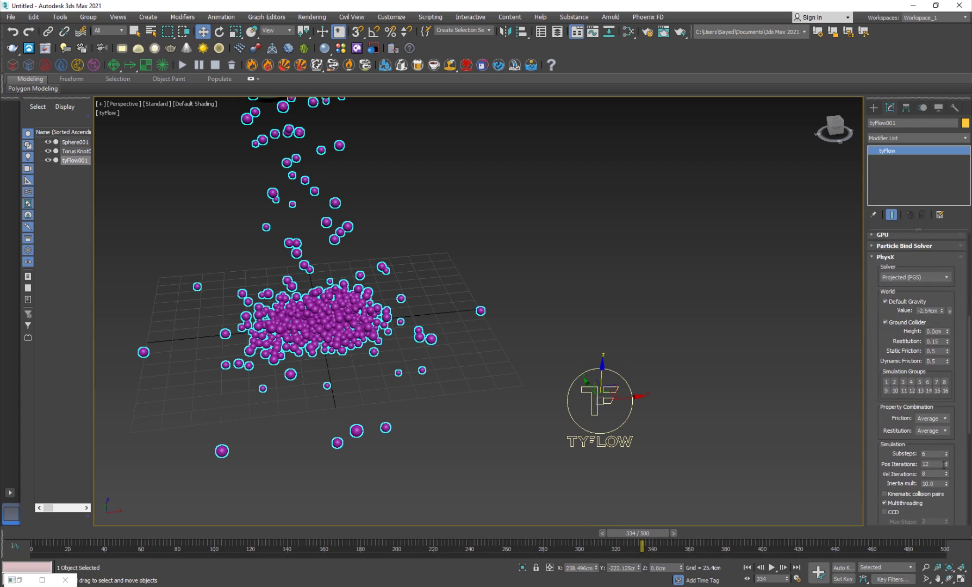
Set the tyFlow PhysX substeps to 12.
{"action": "type", "text": "2"}
{"action": "key", "text": "Return"}
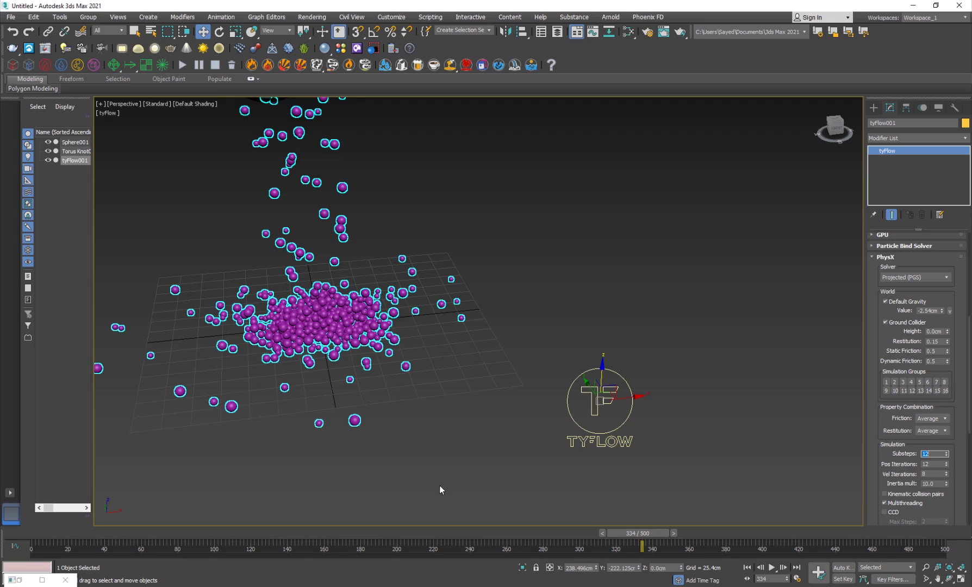
{"action": "left_click", "coordinate": [558, 387]}
{"action": "middle_click_drag", "start_coordinate": [443, 306], "coordinate": [460, 369]}
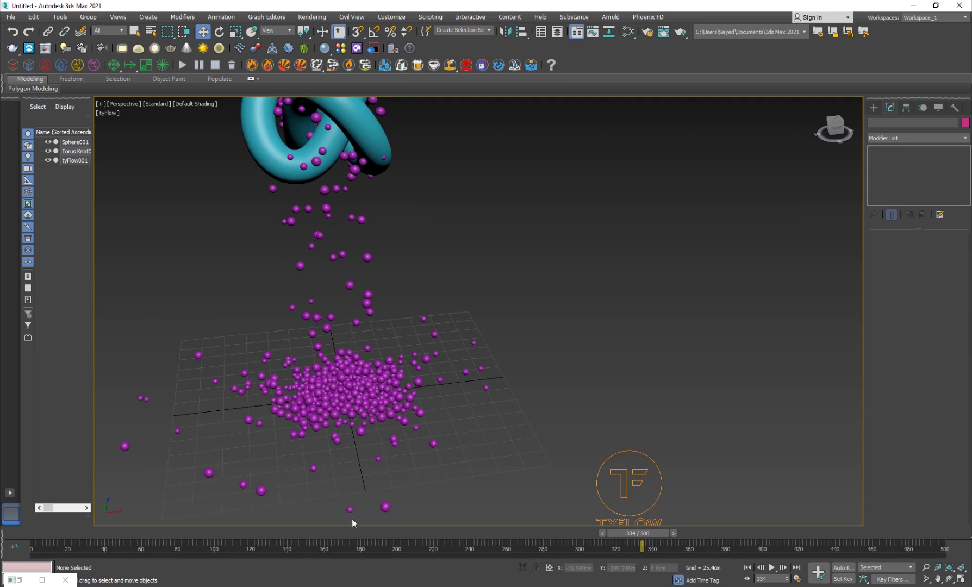
Scrub and play back the simulation, parking the time slider at frame 214.
{"action": "left_click_drag", "start_coordinate": [302, 538], "coordinate": [410, 537]}
{"action": "scroll", "coordinate": [342, 294], "scroll_direction": "down", "scroll_amount": 3}
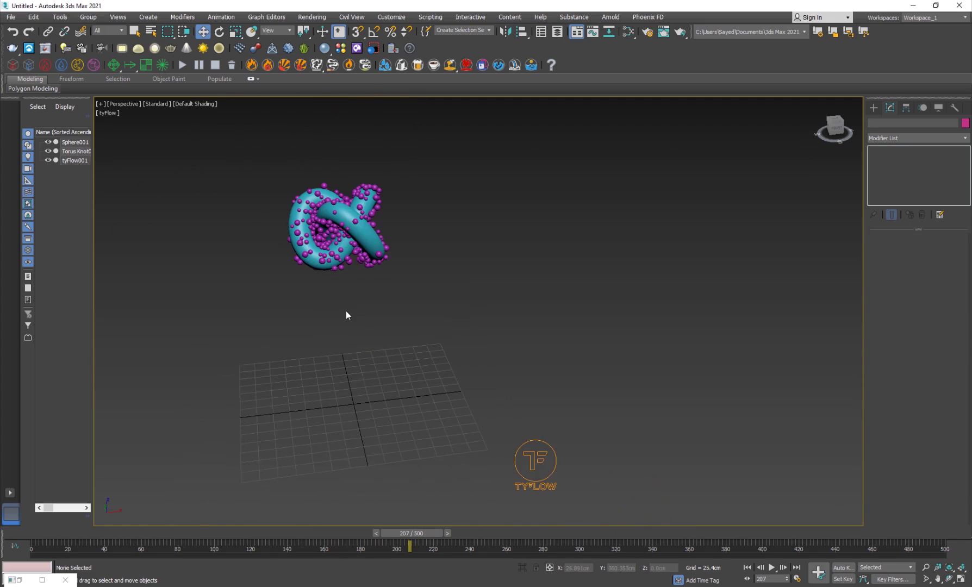
{"action": "key", "text": "/"}
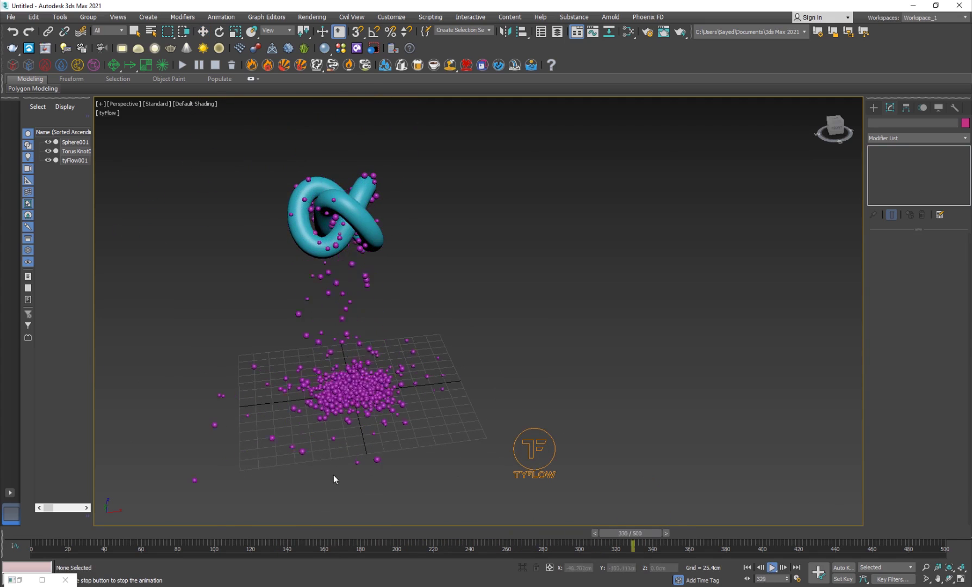
{"action": "key", "text": "/"}
{"action": "left_click_drag", "start_coordinate": [364, 532], "coordinate": [430, 531]}
{"action": "middle_click_drag", "start_coordinate": [368, 460], "coordinate": [308, 398], "text": "alt"}
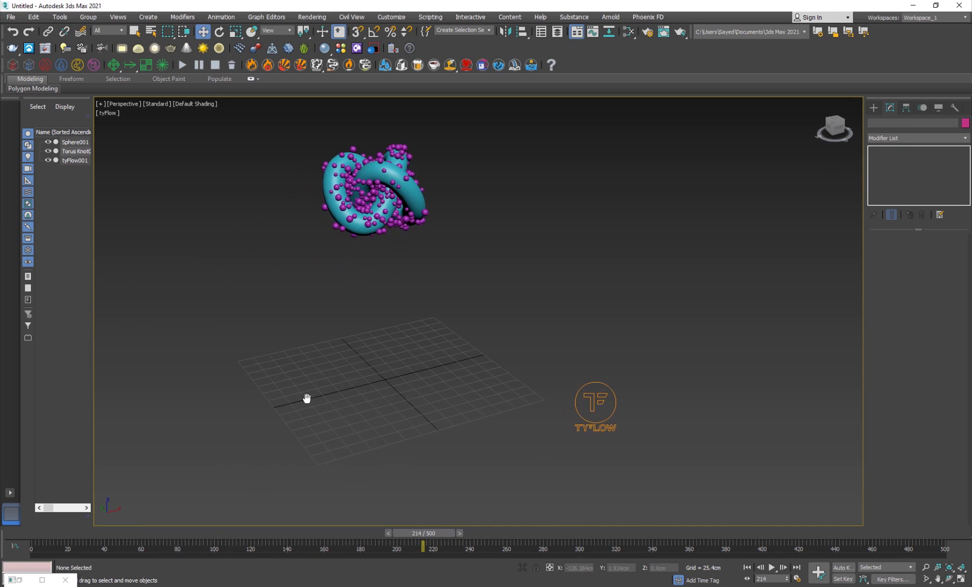
{"action": "middle_click_drag", "start_coordinate": [318, 363], "coordinate": [325, 365]}
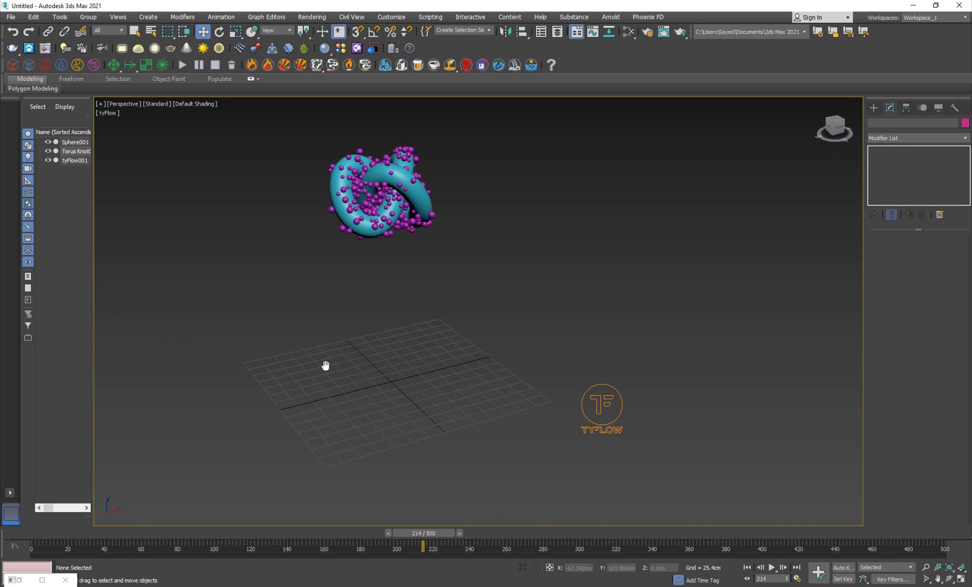
{"action": "right_click", "coordinate": [410, 309]}
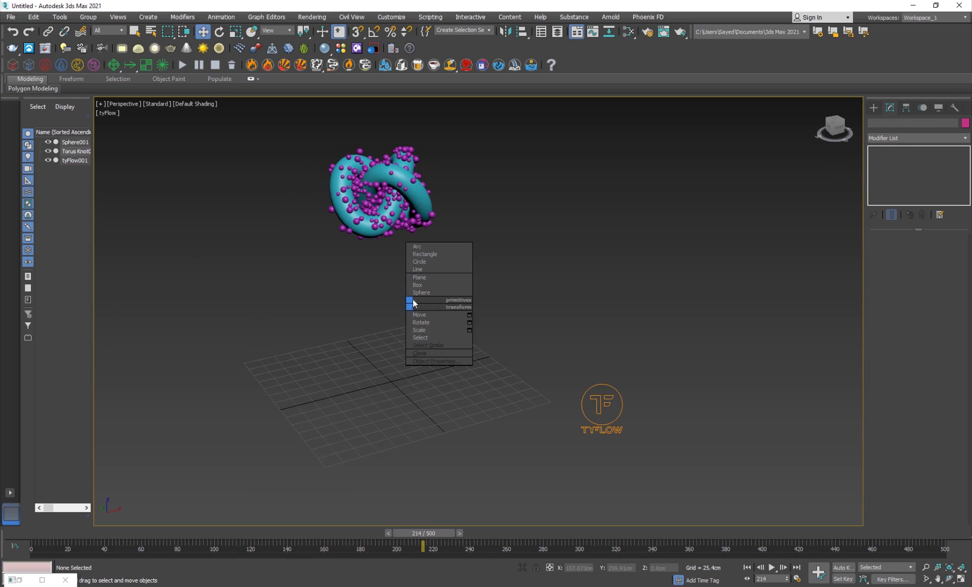
Draw a large plane beneath the torus knot, with edged-faces shading on.
{"action": "left_click", "coordinate": [420, 278]}
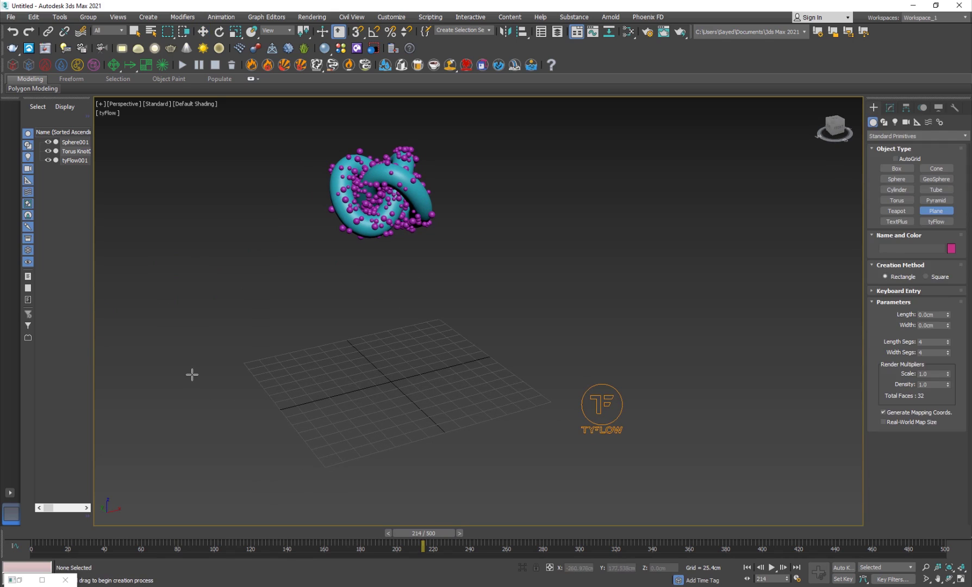
{"action": "left_click_drag", "start_coordinate": [192, 375], "coordinate": [610, 398]}
{"action": "key", "text": "w"}
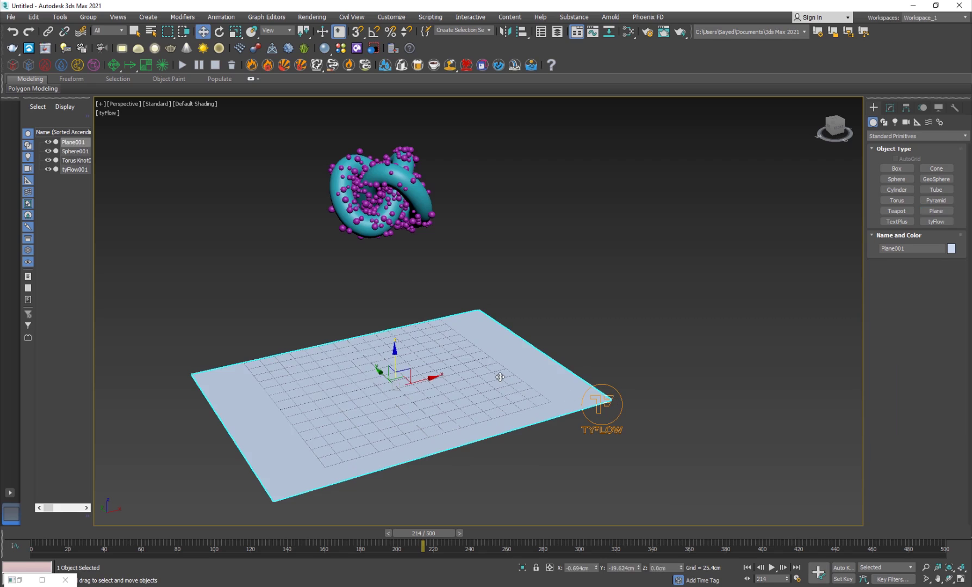
{"action": "key", "text": "F4"}
{"action": "middle_click_drag", "start_coordinate": [467, 389], "coordinate": [504, 363]}
Set the plane's Length Segs and Width Segs to 1.
{"action": "left_click", "coordinate": [891, 108]}
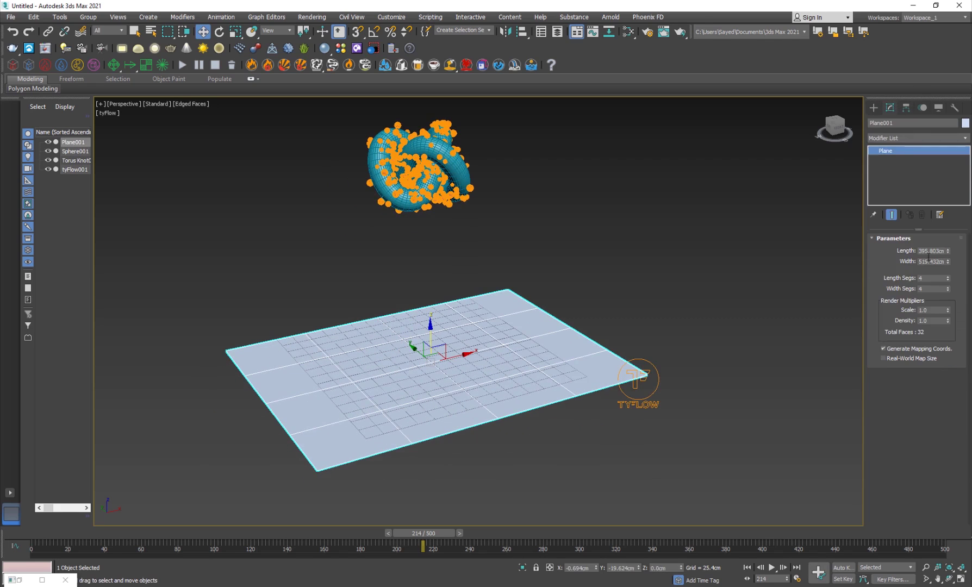
{"action": "right_click", "coordinate": [948, 278]}
{"action": "right_click", "coordinate": [948, 289]}
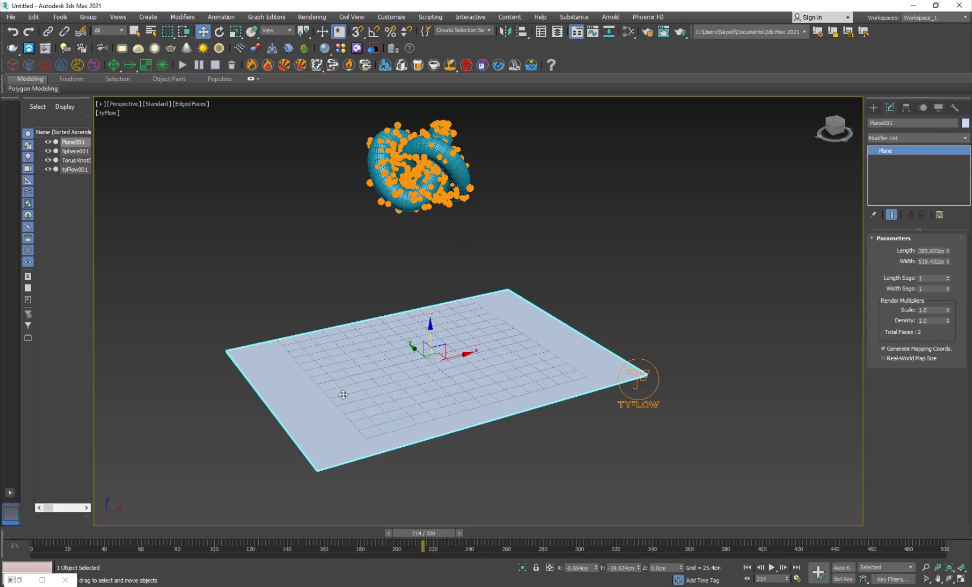
Convert the plane to Editable Poly and enter Edge mode.
{"action": "right_click", "coordinate": [540, 336]}
{"action": "mouse_move", "coordinate": [614, 438]}
{"action": "left_click", "coordinate": [690, 445]}
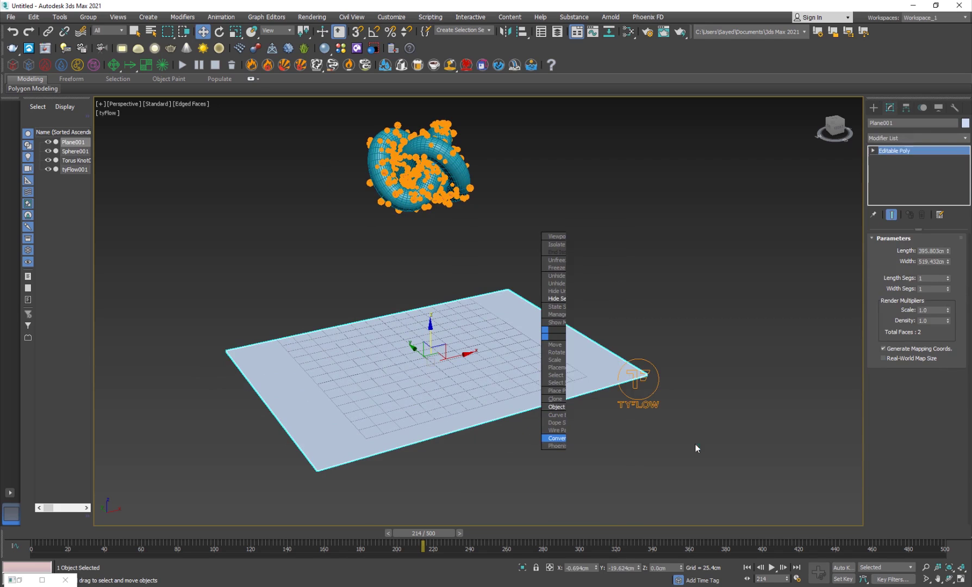
{"action": "left_click", "coordinate": [903, 253]}
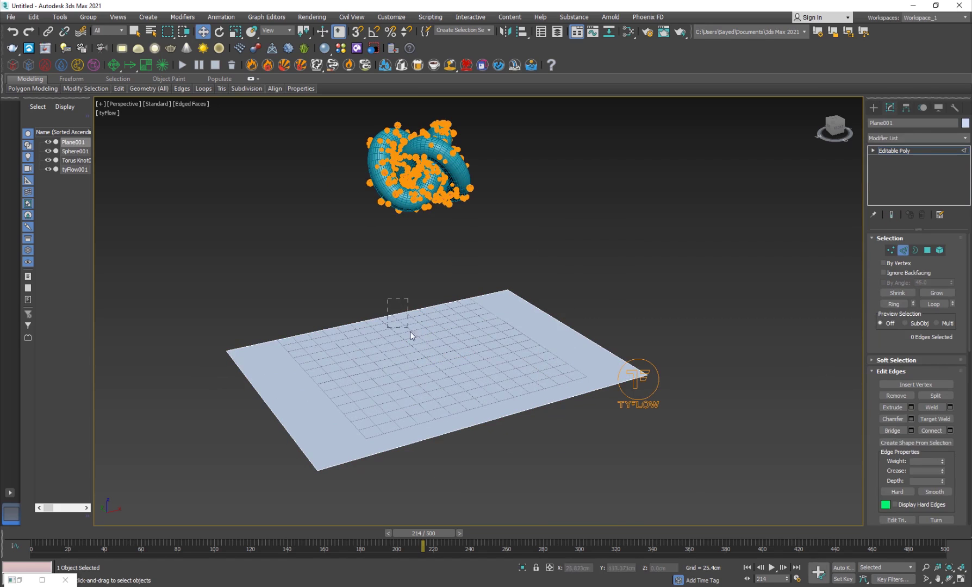
Raise the plane's left edge upward into a tall back wall.
{"action": "left_click_drag", "start_coordinate": [410, 332], "coordinate": [411, 333]}
{"action": "middle_click_drag", "start_coordinate": [302, 373], "coordinate": [338, 379], "text": "alt"}
{"action": "left_click", "coordinate": [316, 336]}
{"action": "middle_click_drag", "start_coordinate": [289, 408], "coordinate": [318, 348], "text": "alt"}
{"action": "left_click_drag", "start_coordinate": [322, 320], "coordinate": [262, 88]}
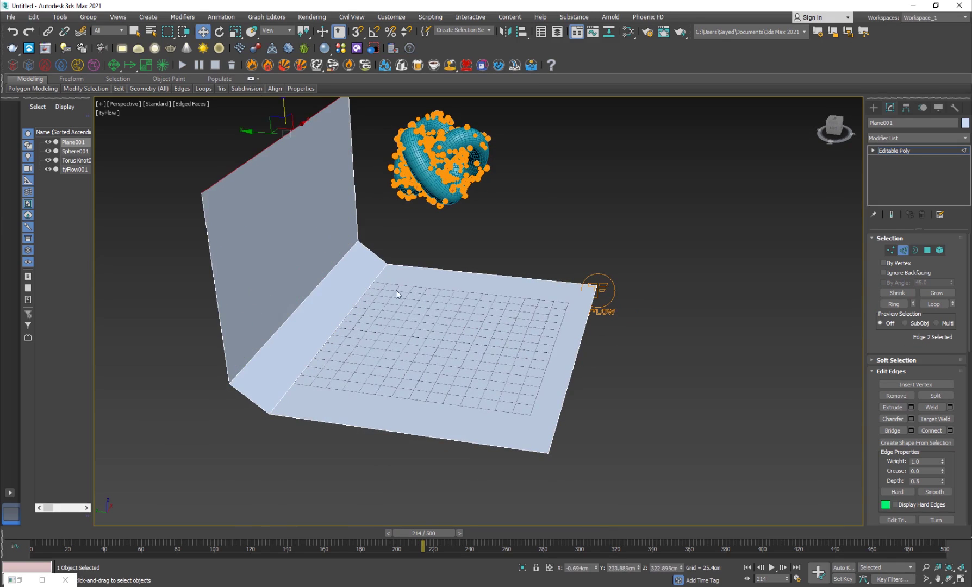
{"action": "middle_click_drag", "start_coordinate": [395, 290], "coordinate": [319, 332], "text": "alt"}
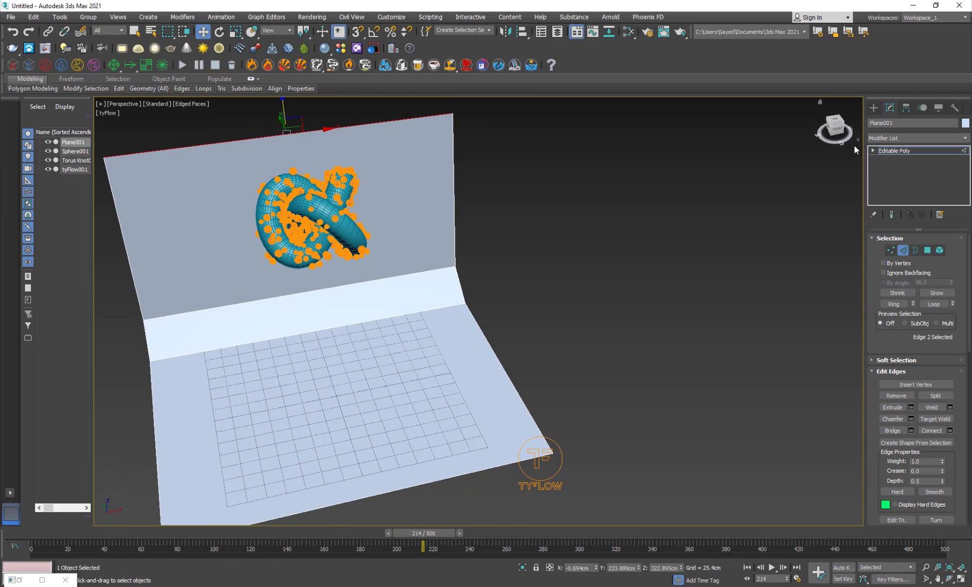
Scale the whole plane about 300% along X.
{"action": "left_click", "coordinate": [895, 151]}
{"action": "scroll", "coordinate": [399, 346], "scroll_direction": "down", "scroll_amount": 3}
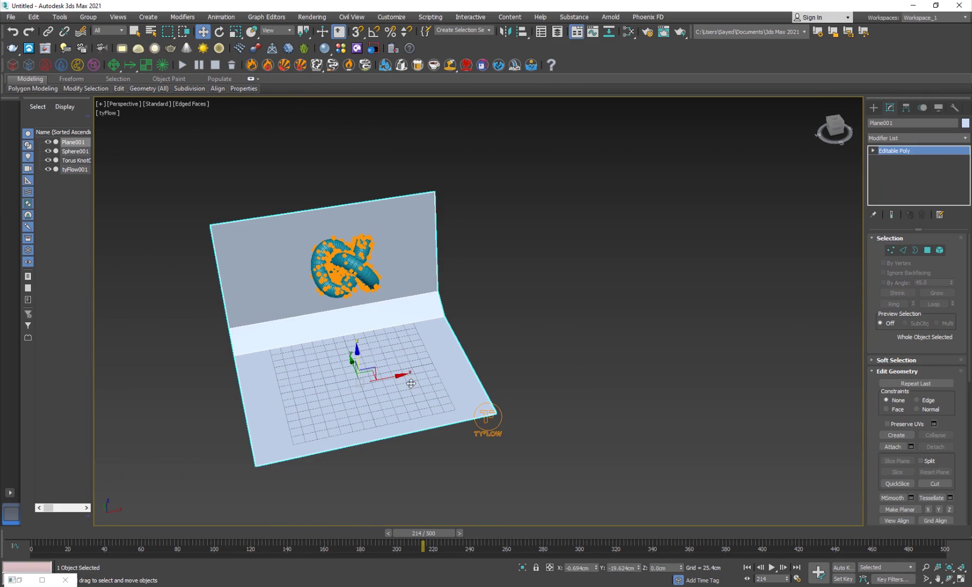
{"action": "key", "text": "r"}
{"action": "left_click_drag", "start_coordinate": [313, 393], "coordinate": [551, 343]}
Move the floor's front edge forward to deepen the floor.
{"action": "key", "text": "2"}
{"action": "left_click", "coordinate": [577, 400]}
{"action": "scroll", "coordinate": [619, 345], "scroll_direction": "down", "scroll_amount": 3}
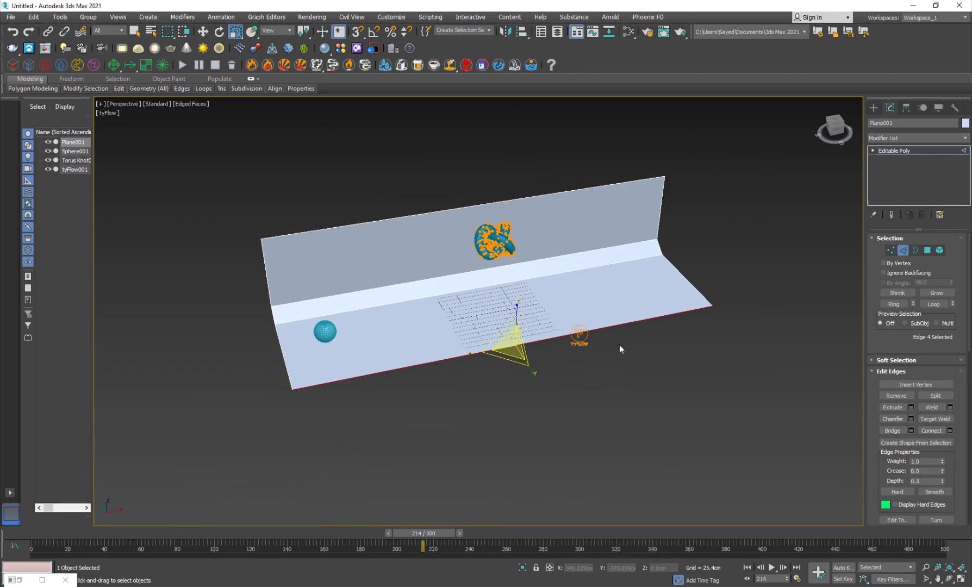
{"action": "key", "text": "w"}
{"action": "left_click_drag", "start_coordinate": [501, 329], "coordinate": [578, 451]}
{"action": "left_click", "coordinate": [898, 151]}
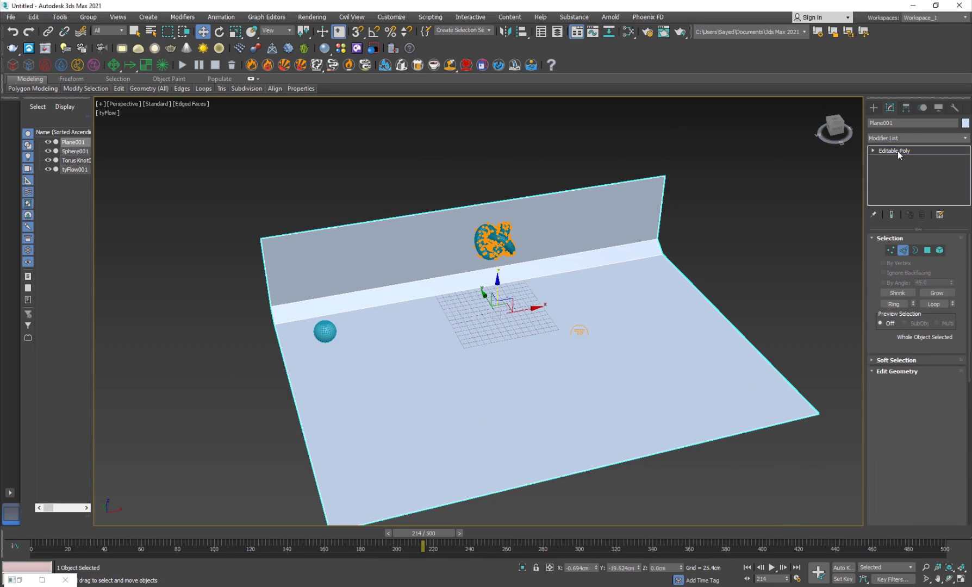
Raise the wall's top edge to make the back wall taller.
{"action": "left_click", "coordinate": [909, 135]}
{"action": "left_click", "coordinate": [909, 135]}
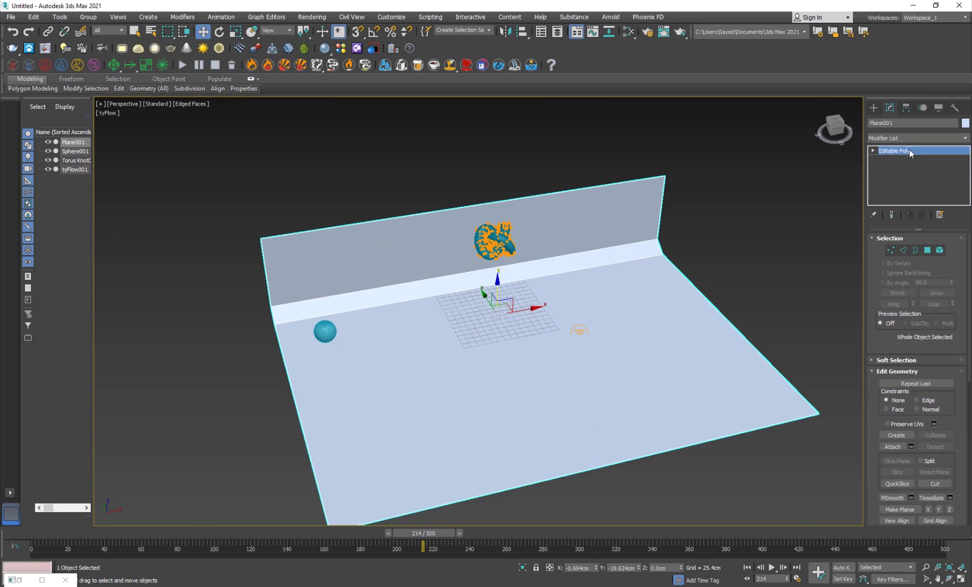
{"action": "left_click", "coordinate": [903, 251]}
{"action": "left_click", "coordinate": [611, 184]}
{"action": "scroll", "coordinate": [549, 192], "scroll_direction": "down", "scroll_amount": 4}
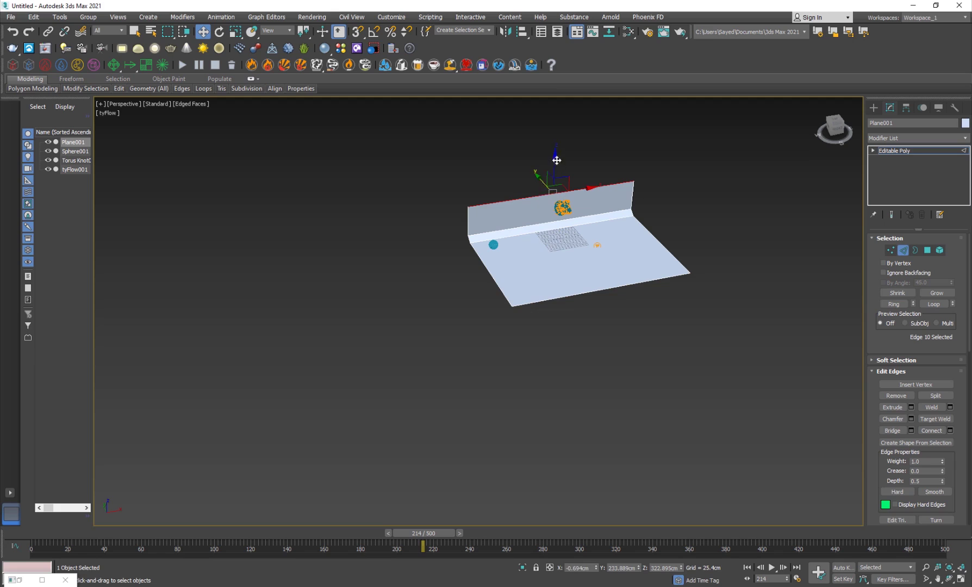
{"action": "left_click_drag", "start_coordinate": [557, 160], "coordinate": [555, 111]}
{"action": "left_click", "coordinate": [904, 151]}
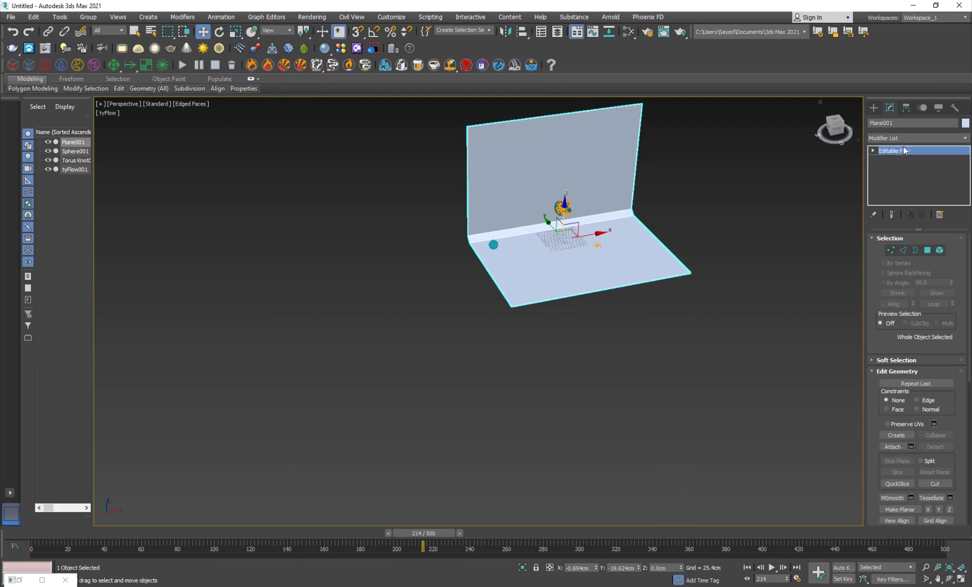
{"action": "left_click", "coordinate": [904, 139]}
Add a TurboSmooth modifier to the backdrop with Iterations set to 2.
{"action": "key", "text": "t"}
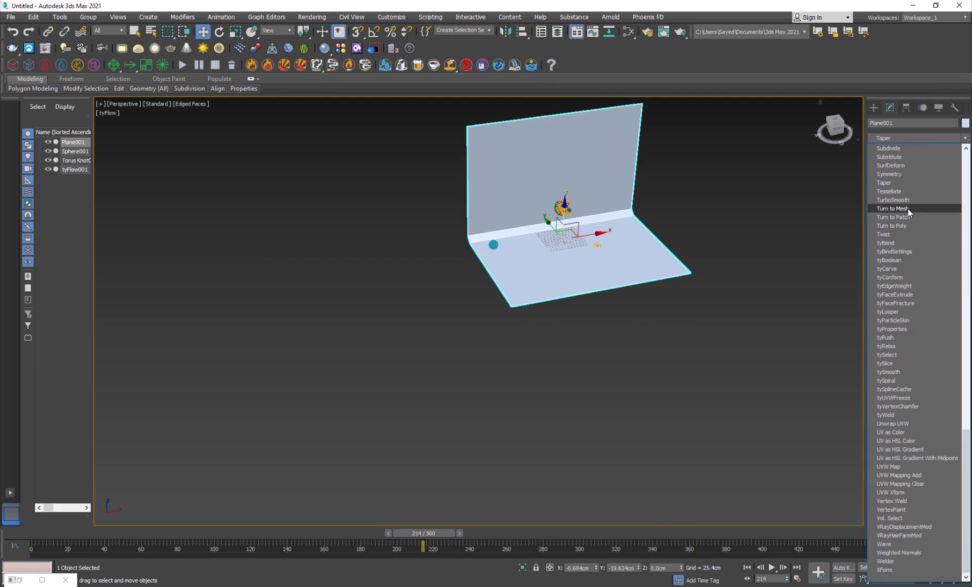
{"action": "left_click", "coordinate": [893, 199]}
{"action": "left_click", "coordinate": [950, 254]}
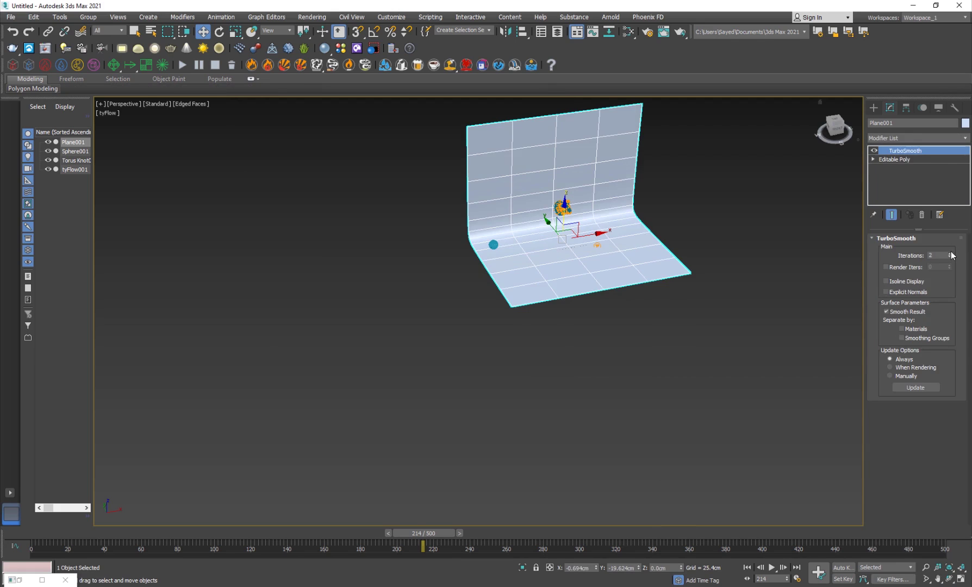
{"action": "scroll", "coordinate": [584, 252], "scroll_direction": "up", "scroll_amount": 2}
{"action": "scroll", "coordinate": [584, 252], "scroll_direction": "up", "scroll_amount": 2}
Scale the backdrop larger along X and Y and move it back along Y.
{"action": "middle_click_drag", "start_coordinate": [498, 267], "coordinate": [569, 286], "text": "alt"}
{"action": "left_click_drag", "start_coordinate": [466, 220], "coordinate": [345, 185]}
{"action": "middle_click_drag", "start_coordinate": [345, 186], "coordinate": [330, 183], "text": "alt"}
{"action": "key", "text": "r"}
{"action": "left_click_drag", "start_coordinate": [321, 205], "coordinate": [295, 224]}
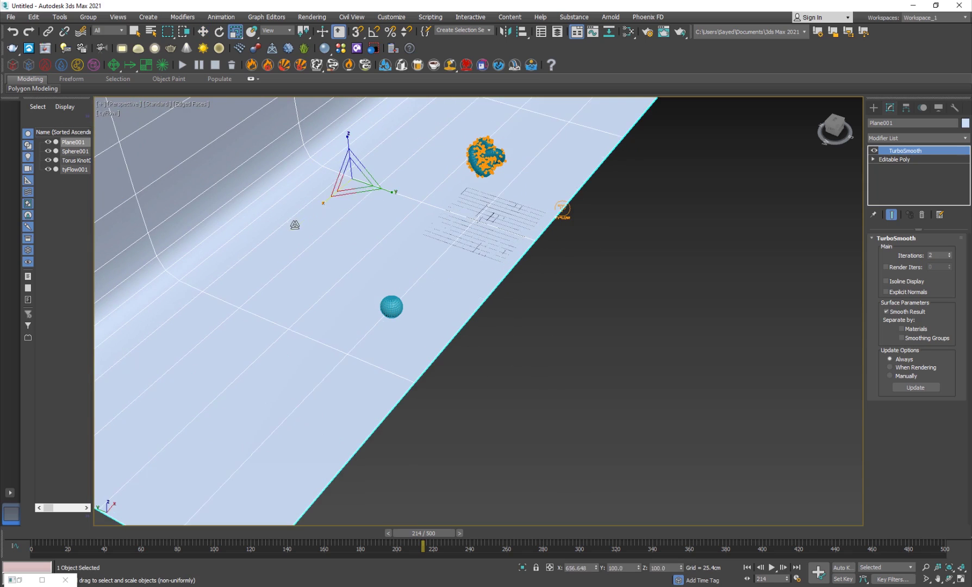
{"action": "left_click_drag", "start_coordinate": [392, 194], "coordinate": [421, 204]}
{"action": "key", "text": "w"}
{"action": "left_click_drag", "start_coordinate": [331, 175], "coordinate": [184, 119]}
{"action": "middle_click_drag", "start_coordinate": [488, 276], "coordinate": [468, 217], "text": "alt"}
In Render Setup, change the renderer from Arnold to V-Ray 5, update 1.
{"action": "left_click", "coordinate": [312, 17]}
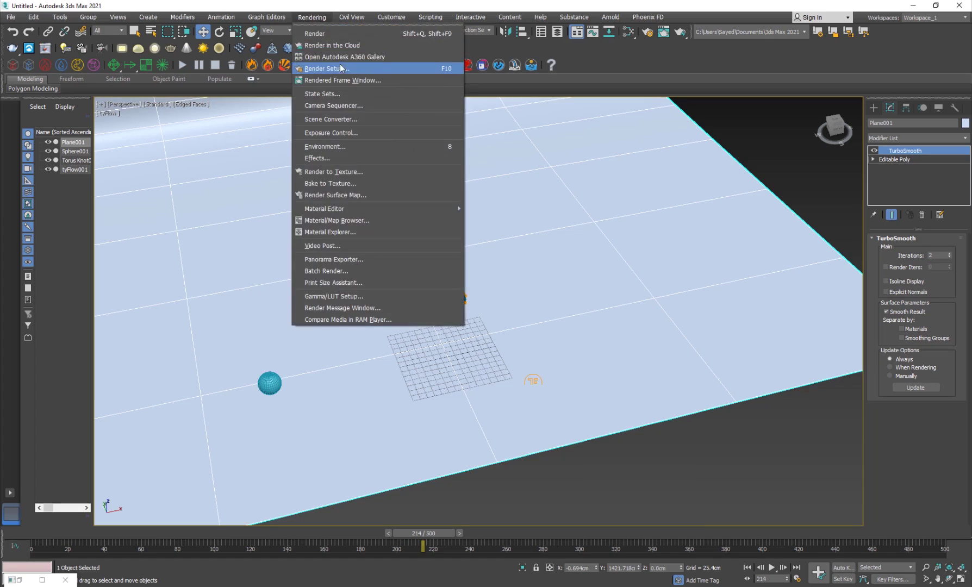
{"action": "left_click", "coordinate": [341, 68]}
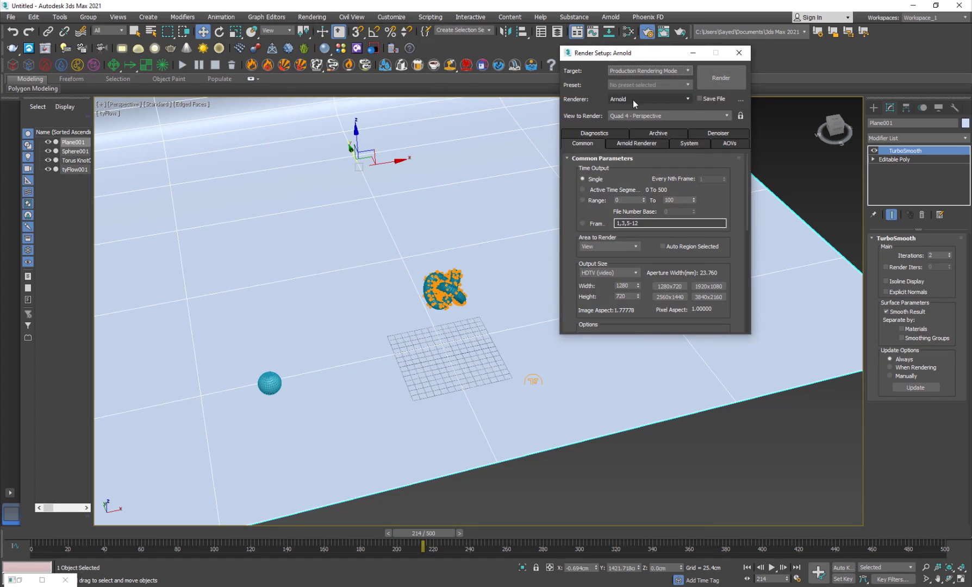
{"action": "left_click", "coordinate": [633, 100]}
{"action": "left_click", "coordinate": [644, 146]}
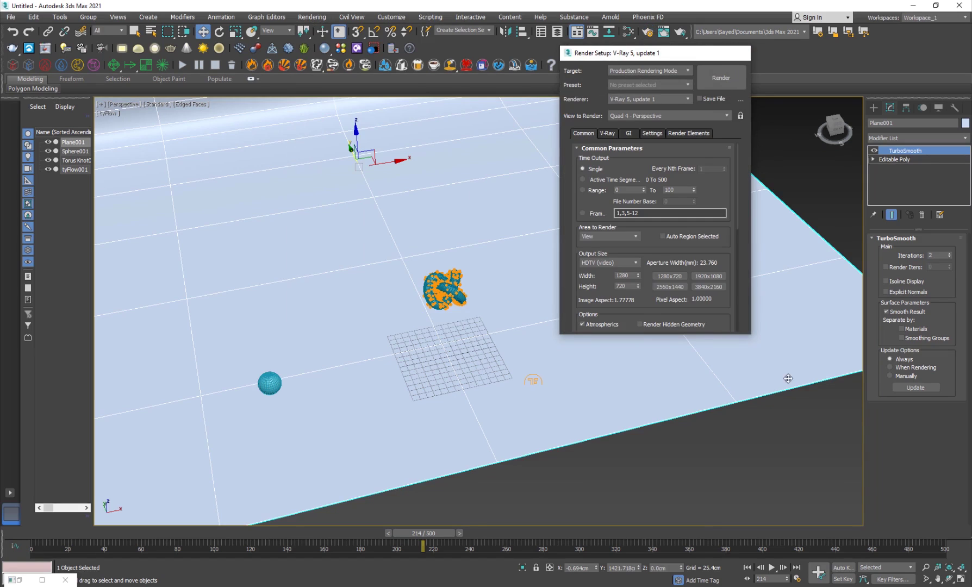
{"action": "left_click", "coordinate": [739, 53]}
{"action": "left_click", "coordinate": [773, 429]}
Create a new VRayMtl, Material #25, and assign it to Plane001.
{"action": "key", "text": "m"}
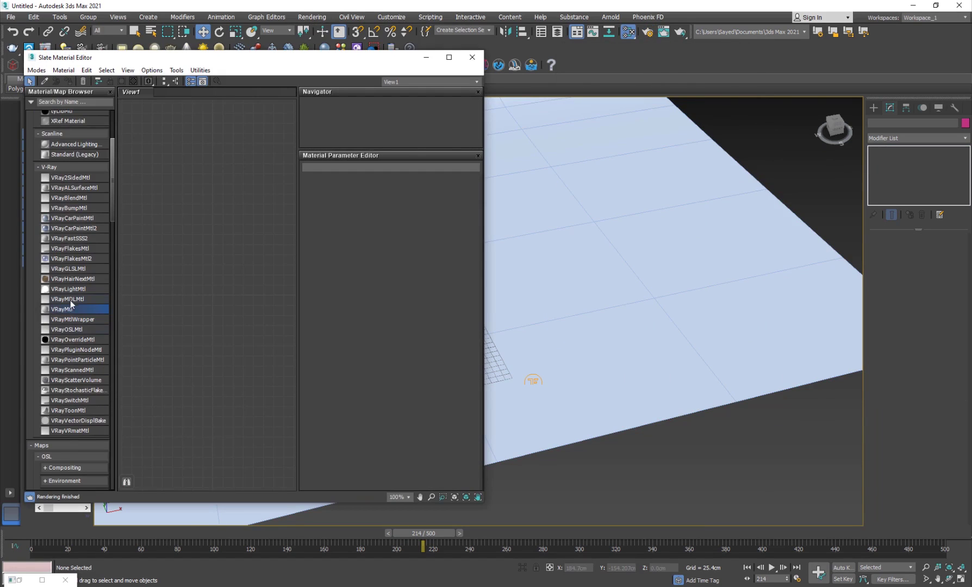
{"action": "left_click_drag", "start_coordinate": [71, 313], "coordinate": [176, 276]}
{"action": "double_click", "coordinate": [169, 275]}
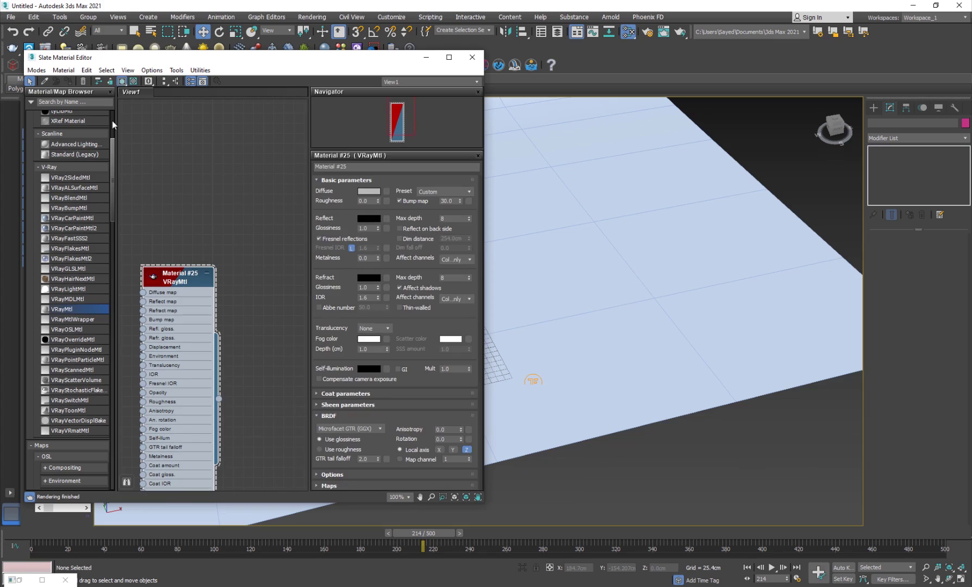
{"action": "left_click", "coordinate": [571, 254]}
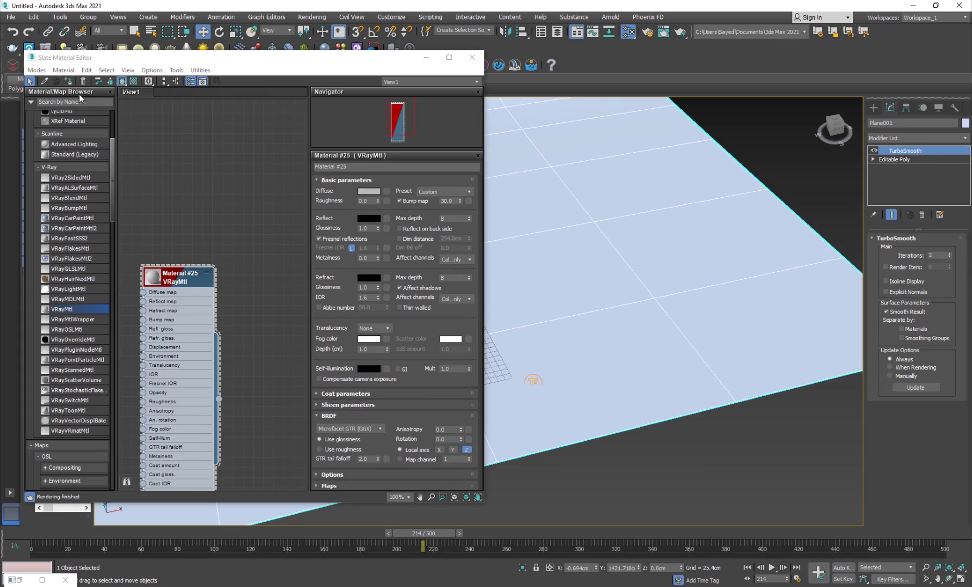
{"action": "left_click", "coordinate": [68, 82]}
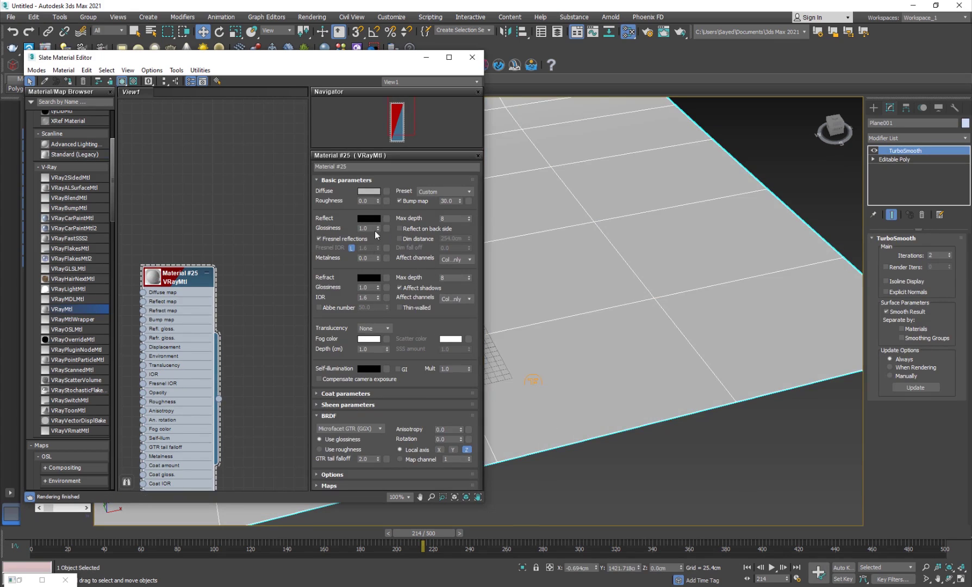
Darken Material #25's diffuse to a dark grey (whiteness 47) and close the editor.
{"action": "left_click", "coordinate": [373, 193]}
{"action": "left_click_drag", "start_coordinate": [644, 472], "coordinate": [639, 448]}
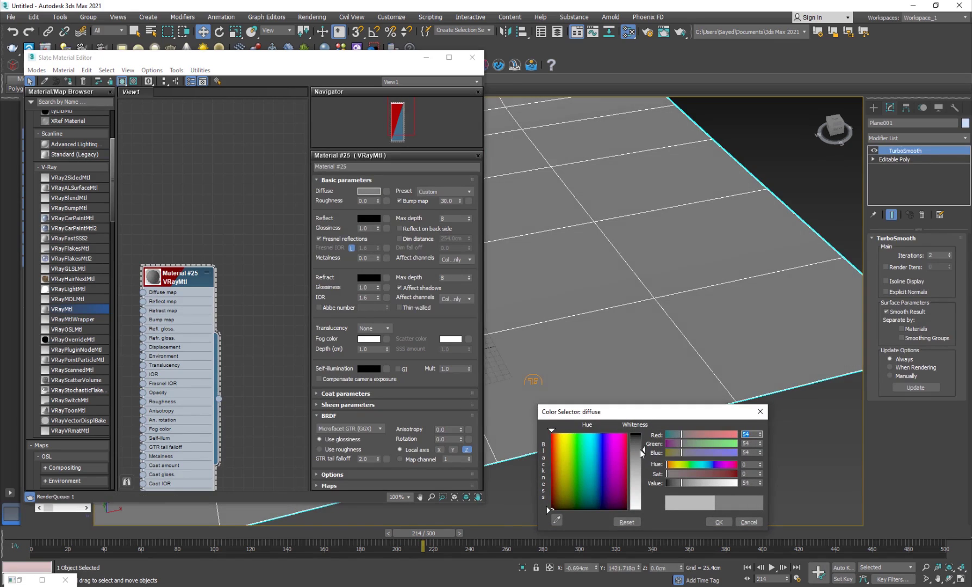
{"action": "left_click", "coordinate": [720, 521]}
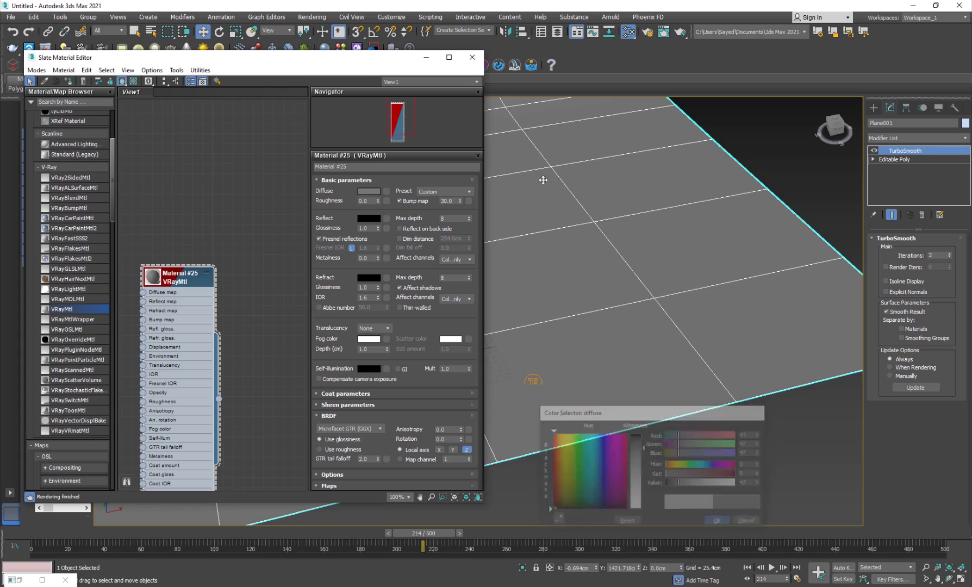
{"action": "left_click", "coordinate": [473, 57]}
Orbit low, switch to Default Shading, and scrub to frame 289 to watch particles fall.
{"action": "mouse_move", "coordinate": [442, 384]}
{"action": "middle_mouse_down", "text": "alt"}
{"action": "mouse_move", "coordinate": [341, 330]}
{"action": "mouse_move", "coordinate": [354, 330]}
{"action": "mouse_move", "coordinate": [343, 317]}
{"action": "mouse_move", "coordinate": [385, 342]}
{"action": "mouse_move", "coordinate": [395, 363]}
{"action": "mouse_move", "coordinate": [406, 343]}
{"action": "middle_mouse_up", "text": "alt"}
{"action": "key", "text": "F4"}
{"action": "left_click_drag", "start_coordinate": [318, 534], "coordinate": [559, 494]}
{"action": "key", "text": "w"}
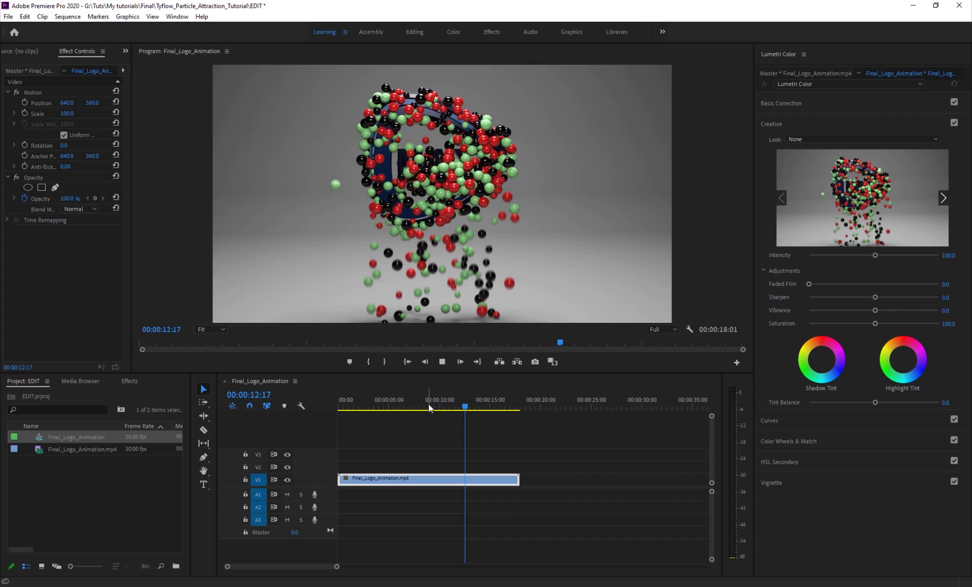
{"action": "key", "text": "space"}
{"action": "left_click", "coordinate": [448, 408]}
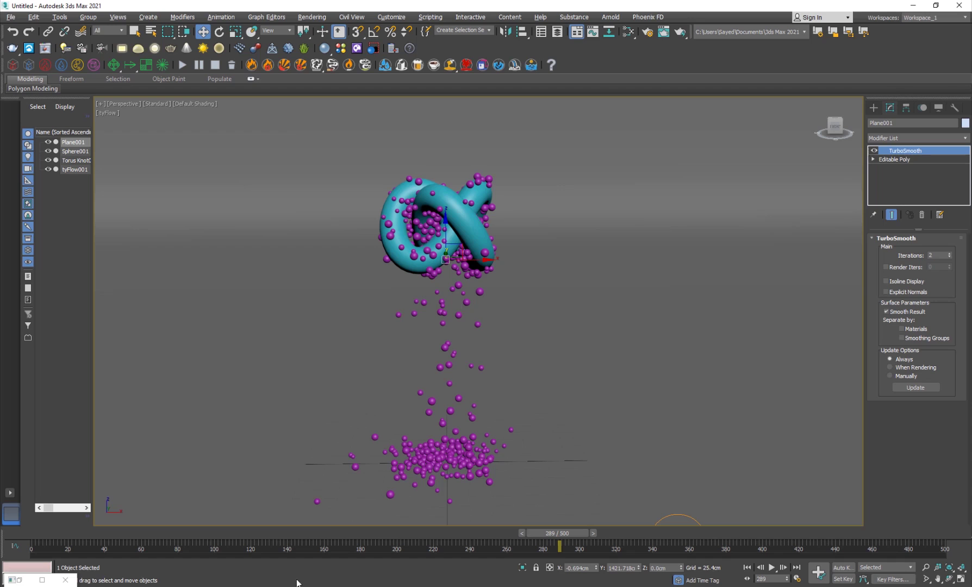
Add a new VRayMtl node, Material #26, in the Slate Material Editor.
{"action": "key", "text": "m"}
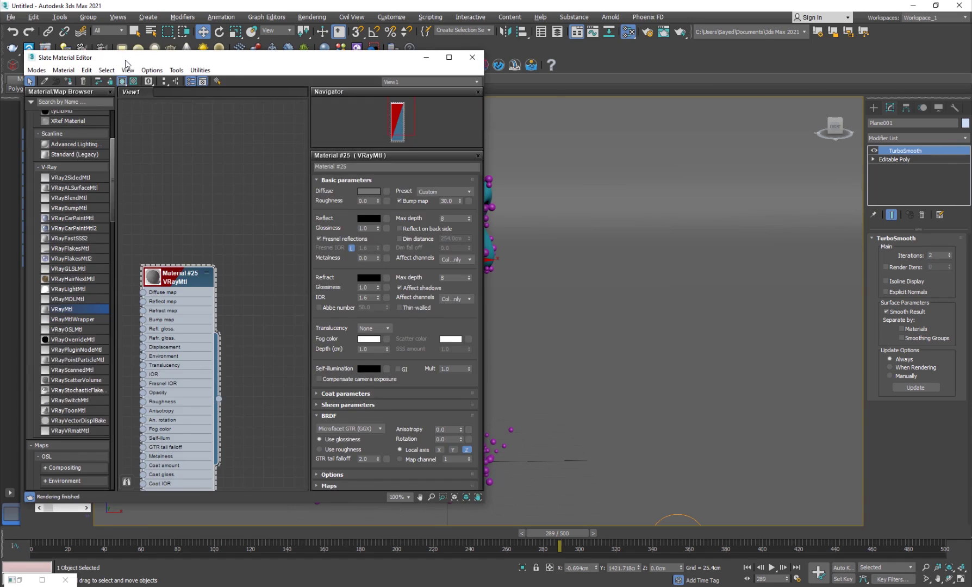
{"action": "left_click_drag", "start_coordinate": [125, 63], "coordinate": [597, 40]}
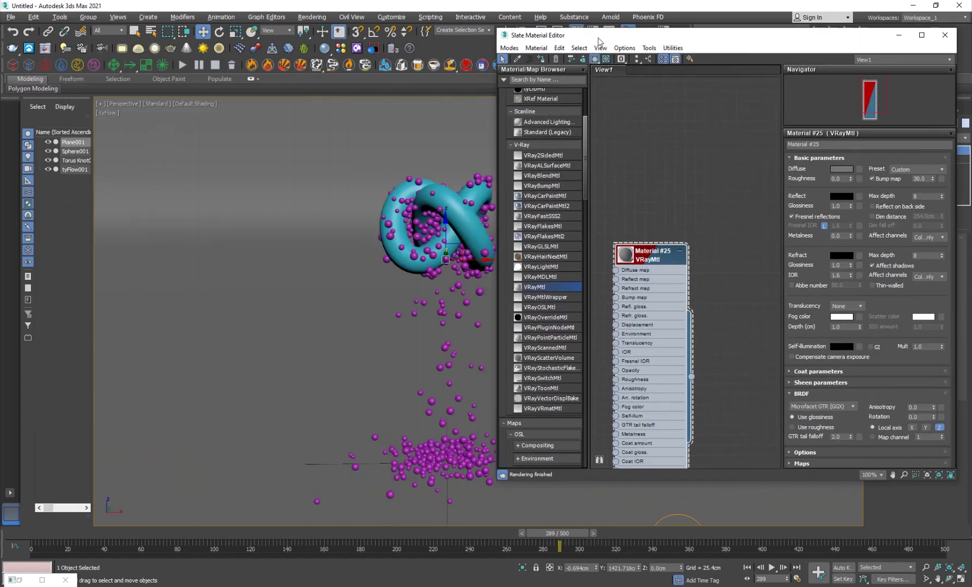
{"action": "left_click", "coordinate": [681, 251]}
{"action": "left_click_drag", "start_coordinate": [537, 288], "coordinate": [652, 307]}
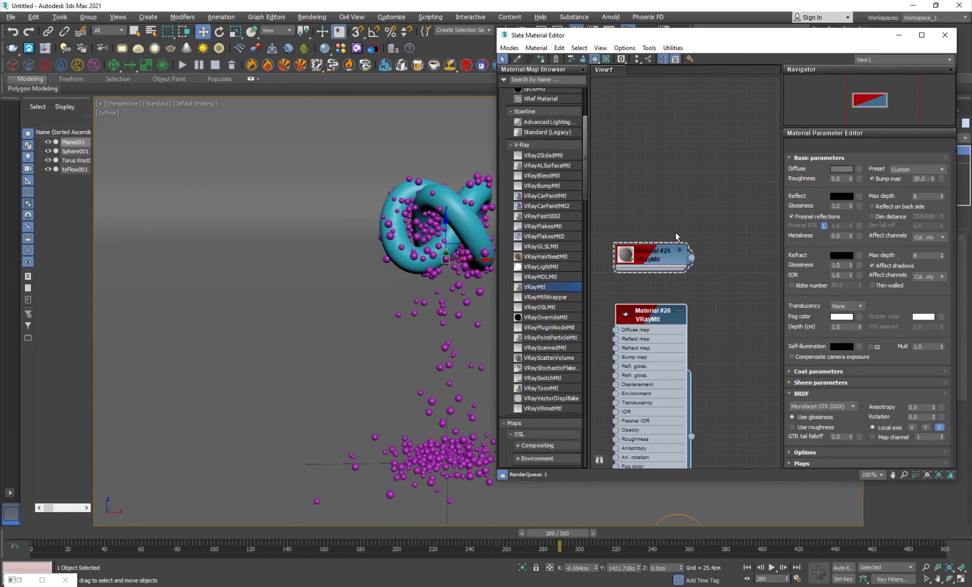
{"action": "left_click", "coordinate": [640, 335]}
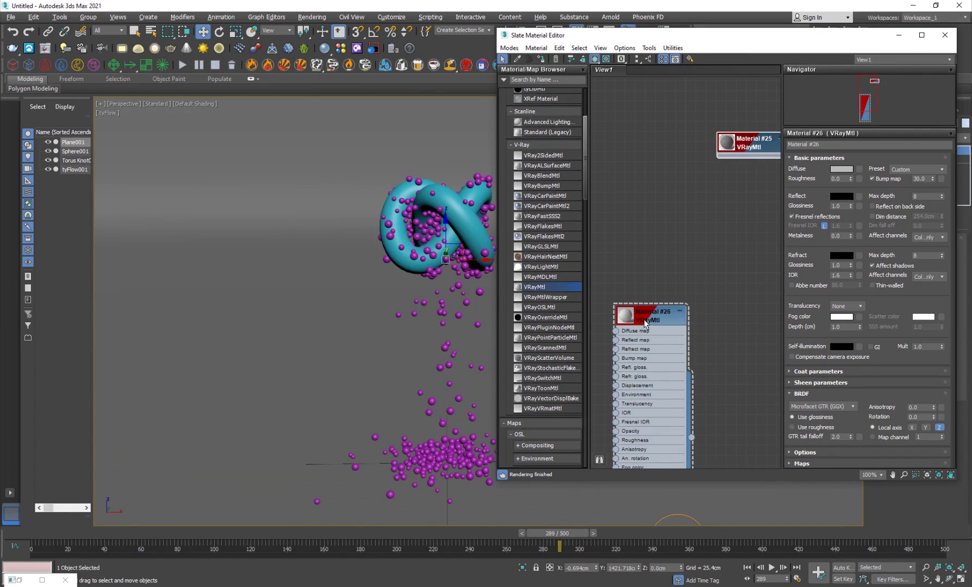
{"action": "left_click_drag", "start_coordinate": [646, 324], "coordinate": [667, 213]}
{"action": "left_click", "coordinate": [700, 200]}
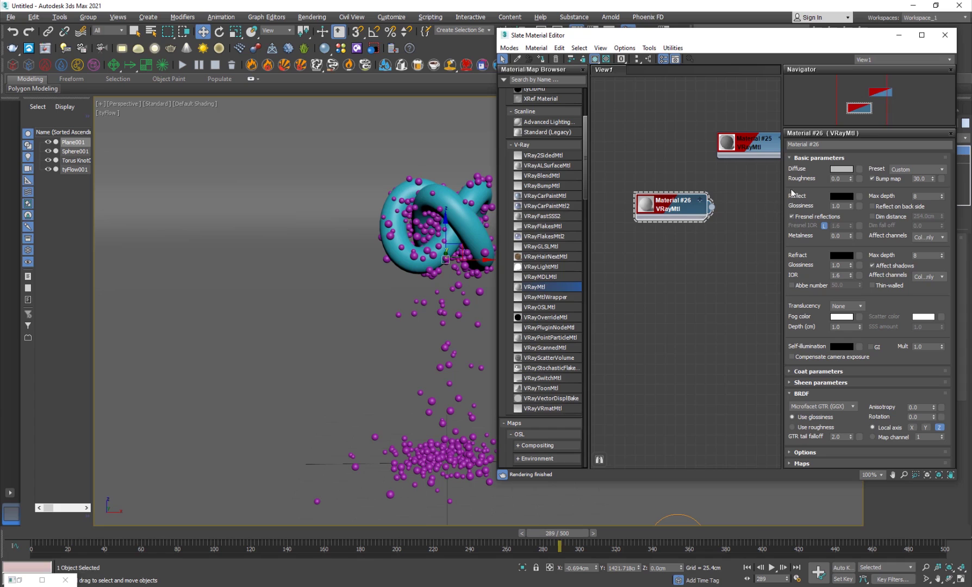
Give Material #26 a pure red diffuse and a mid-grey reflection colour.
{"action": "left_click", "coordinate": [849, 169]}
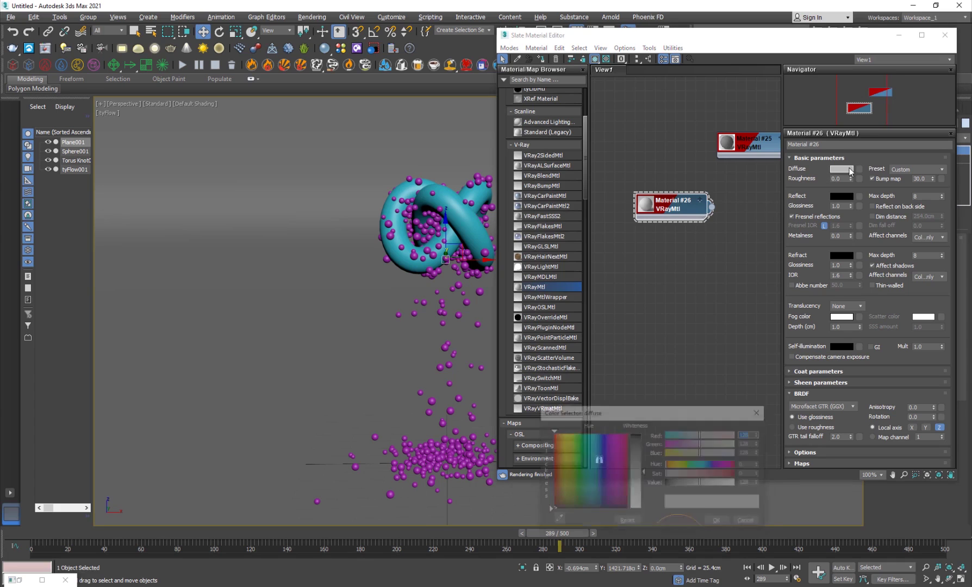
{"action": "left_click_drag", "start_coordinate": [618, 447], "coordinate": [630, 432]}
{"action": "left_click_drag", "start_coordinate": [645, 484], "coordinate": [651, 433]}
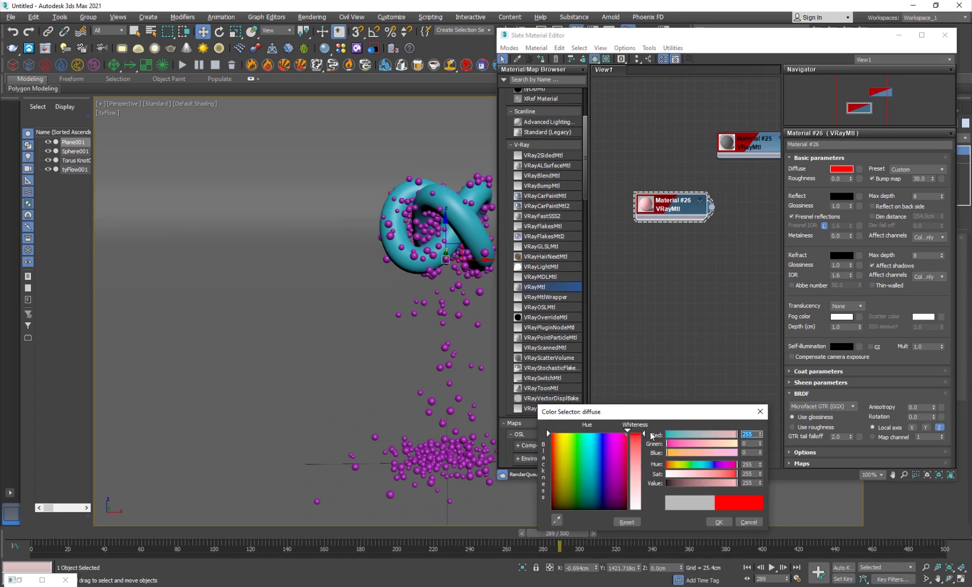
{"action": "left_click", "coordinate": [719, 522]}
{"action": "left_click", "coordinate": [848, 197]}
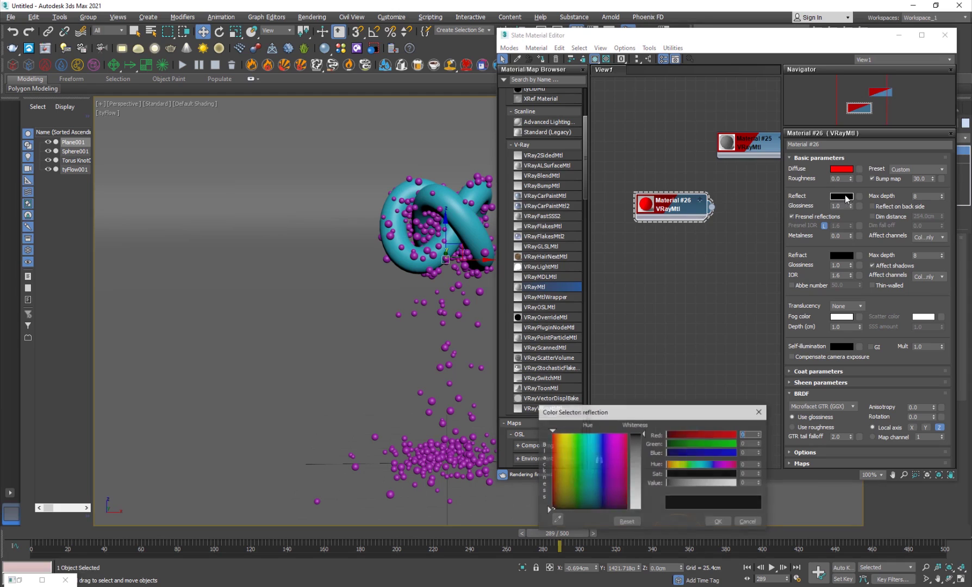
{"action": "left_click_drag", "start_coordinate": [637, 445], "coordinate": [640, 463]}
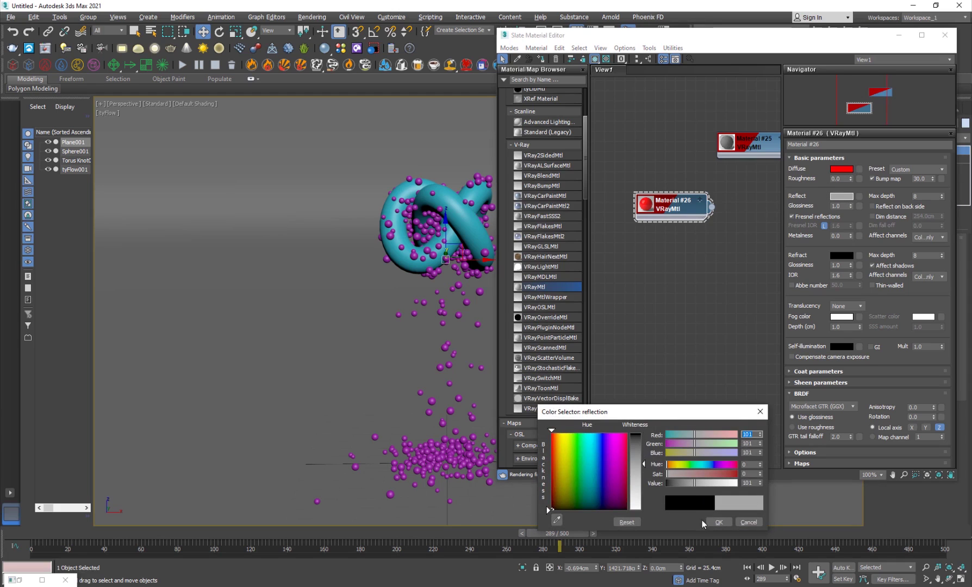
{"action": "left_click", "coordinate": [718, 522]}
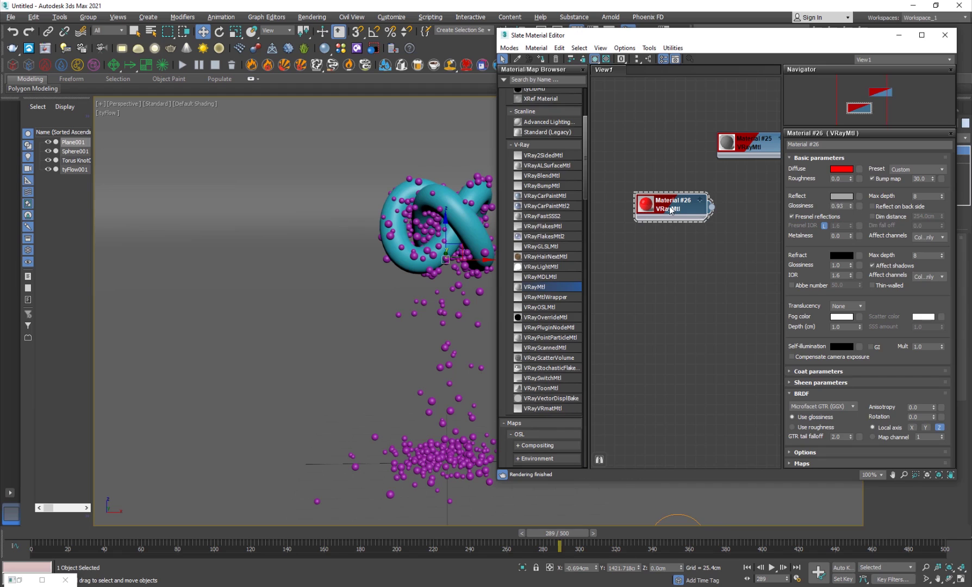
Clone it into Material #27 with black diffuse and Material #28 with green diffuse.
{"action": "left_click_drag", "start_coordinate": [672, 209], "coordinate": [672, 250], "text": "shift"}
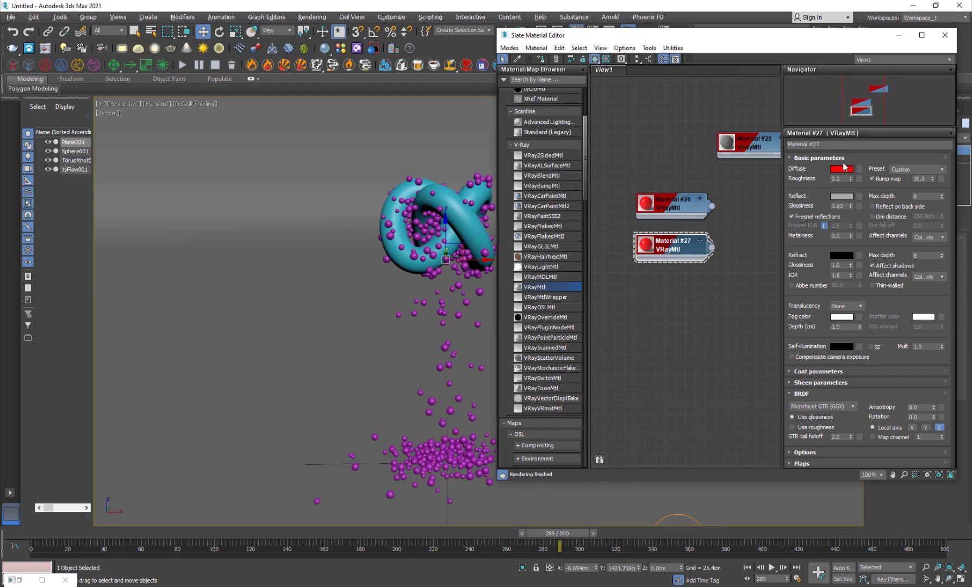
{"action": "left_click", "coordinate": [843, 168]}
{"action": "left_click_drag", "start_coordinate": [681, 435], "coordinate": [666, 435]}
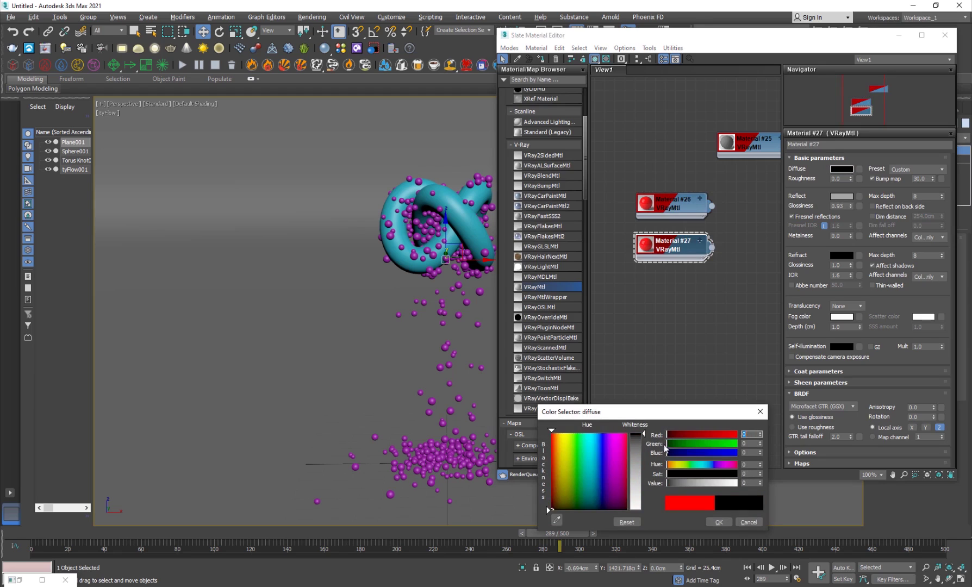
{"action": "left_click", "coordinate": [719, 522]}
{"action": "left_click_drag", "start_coordinate": [668, 249], "coordinate": [668, 313], "text": "shift"}
{"action": "left_click", "coordinate": [843, 170]}
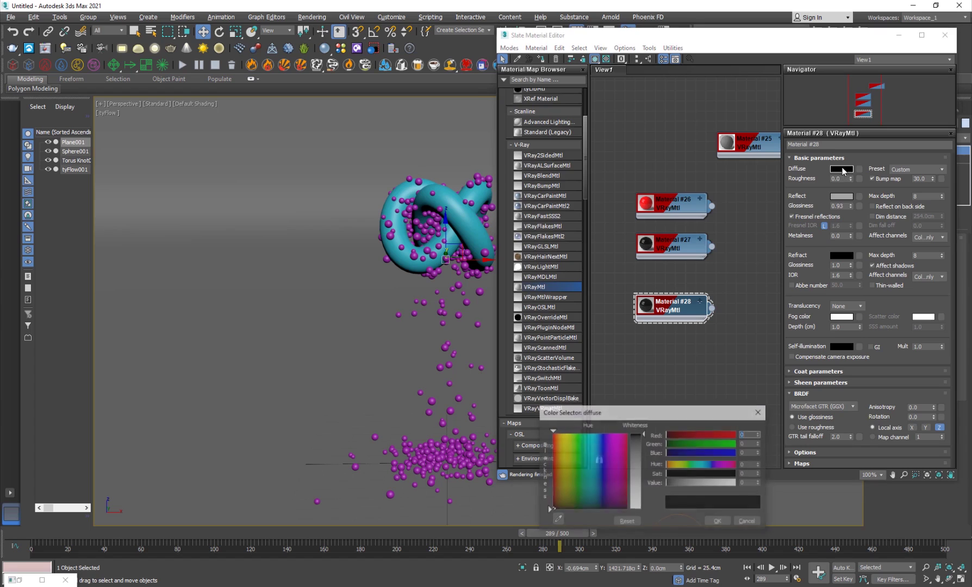
{"action": "left_click", "coordinate": [577, 453]}
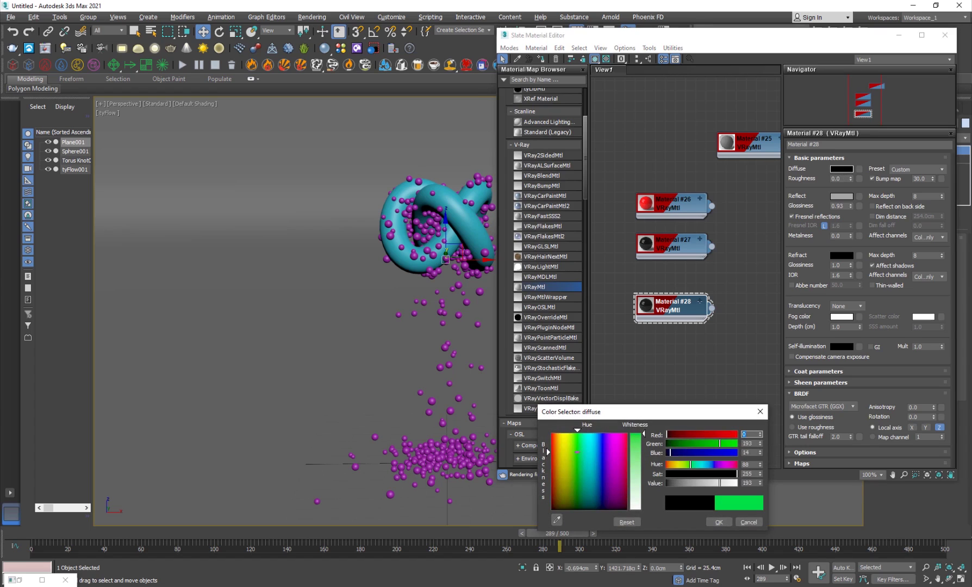
{"action": "left_click", "coordinate": [719, 523]}
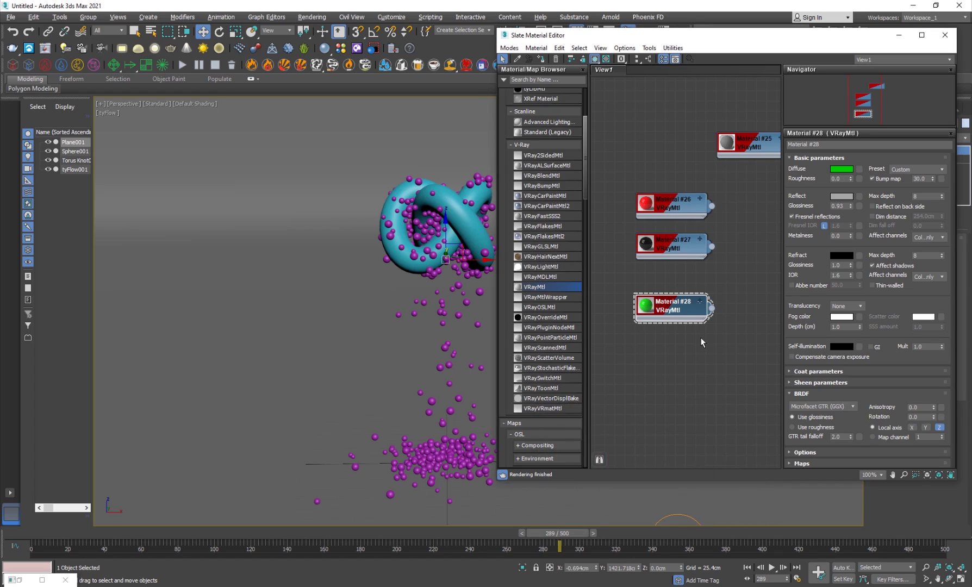
{"action": "left_click_drag", "start_coordinate": [684, 306], "coordinate": [680, 290]}
{"action": "scroll", "coordinate": [567, 228], "scroll_direction": "up", "scroll_amount": 5}
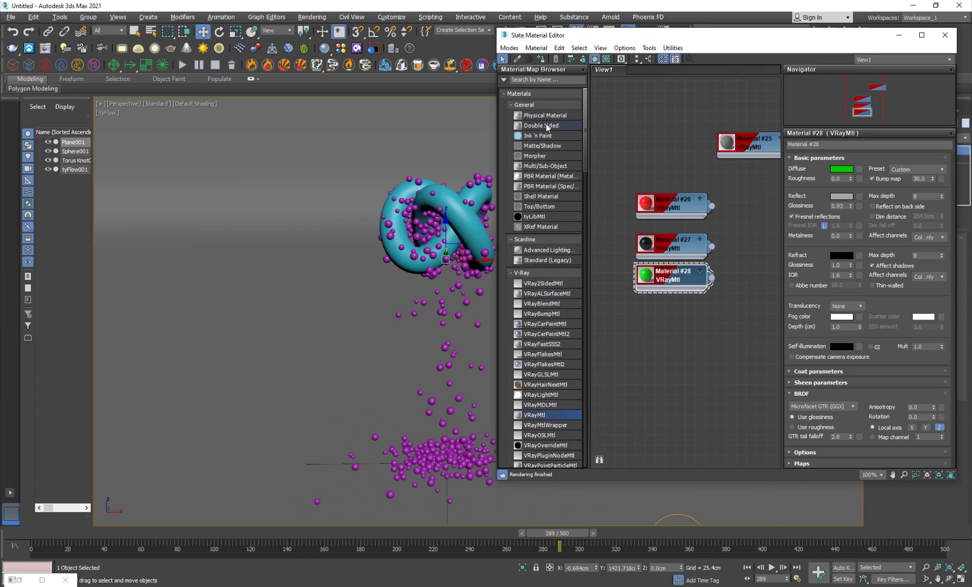
Add a Multi/Sub-Object material node with its number of sub-materials set to 3.
{"action": "left_click", "coordinate": [550, 168]}
{"action": "left_click", "coordinate": [742, 254]}
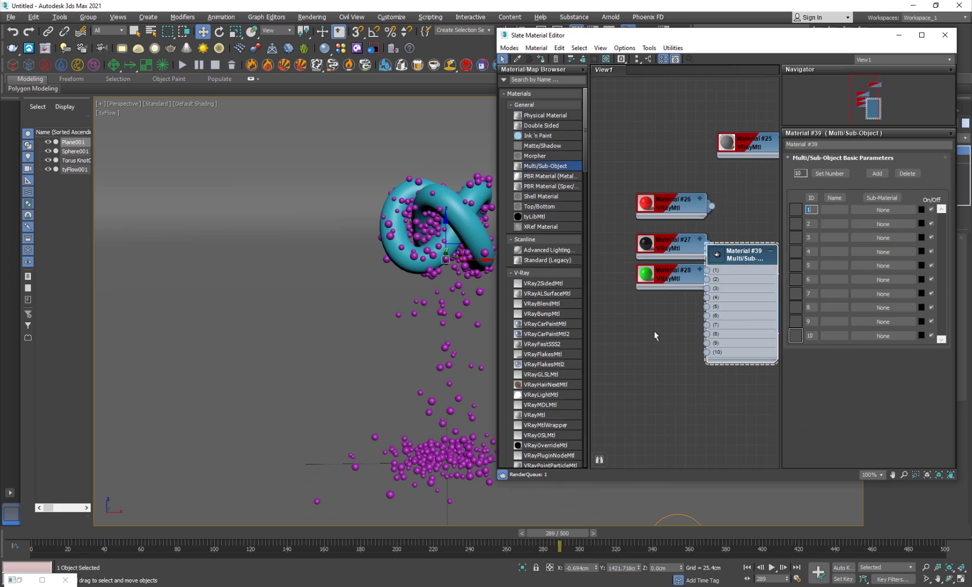
{"action": "left_click", "coordinate": [829, 175]}
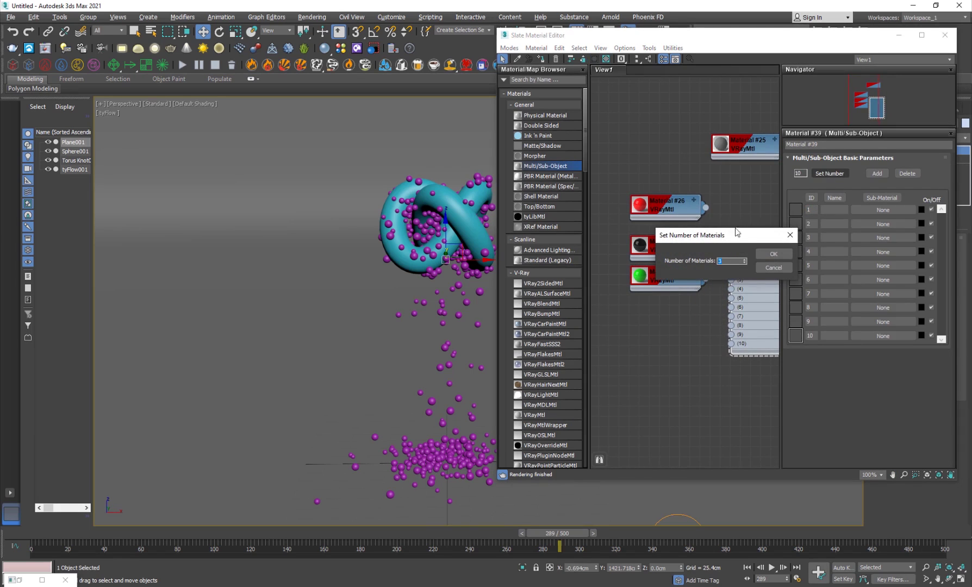
{"action": "left_click", "coordinate": [776, 254]}
Wire red Material #26 into slot 1 and green Material #28 into slot 3.
{"action": "middle_click_drag", "start_coordinate": [705, 301], "coordinate": [667, 331]}
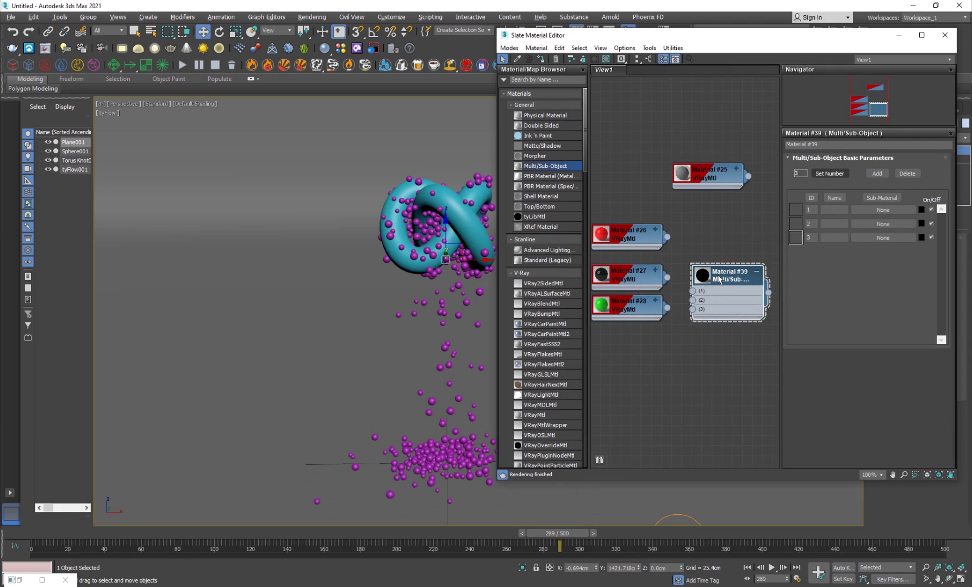
{"action": "left_click_drag", "start_coordinate": [719, 279], "coordinate": [740, 260]}
{"action": "left_click_drag", "start_coordinate": [672, 239], "coordinate": [713, 279]}
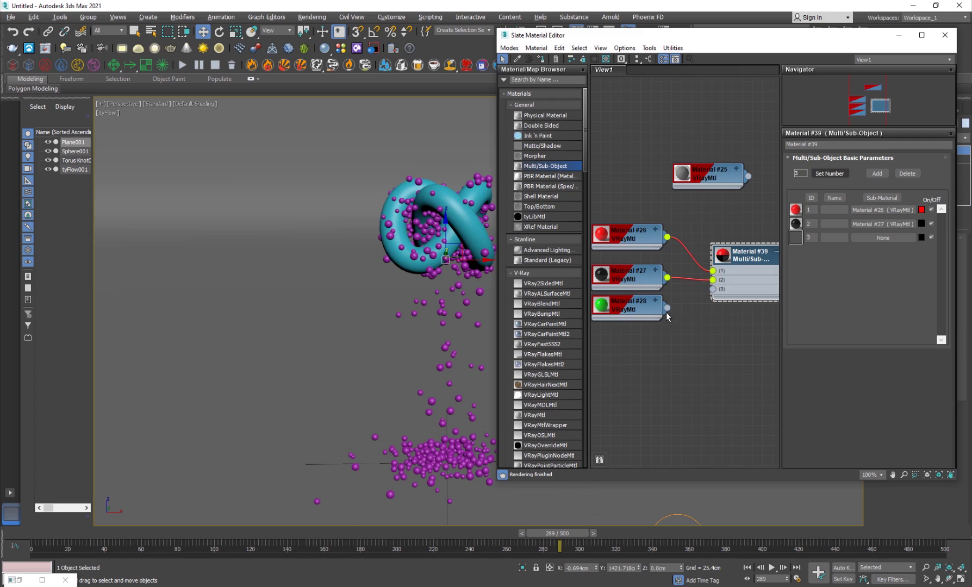
{"action": "left_click_drag", "start_coordinate": [667, 309], "coordinate": [713, 289]}
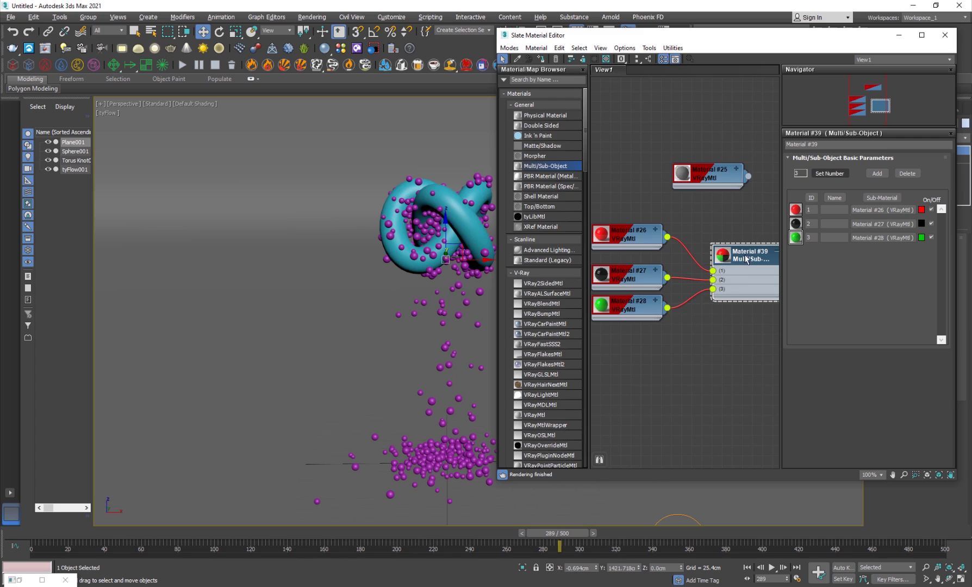
{"action": "left_click_drag", "start_coordinate": [745, 257], "coordinate": [742, 267]}
Assign the Multi/Sub-Object material to the tyFlow particle system.
{"action": "middle_click_drag", "start_coordinate": [416, 354], "coordinate": [256, 294]}
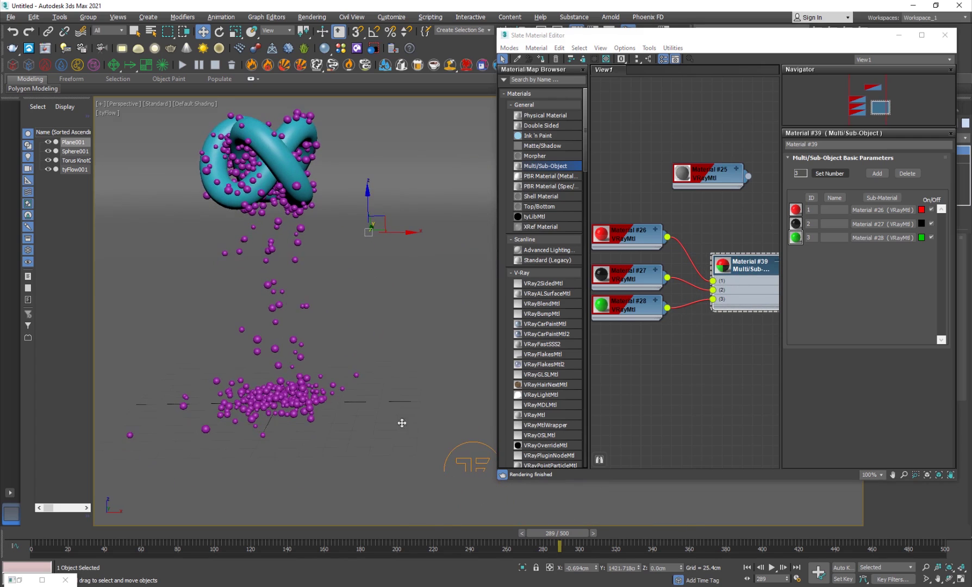
{"action": "left_click", "coordinate": [481, 471]}
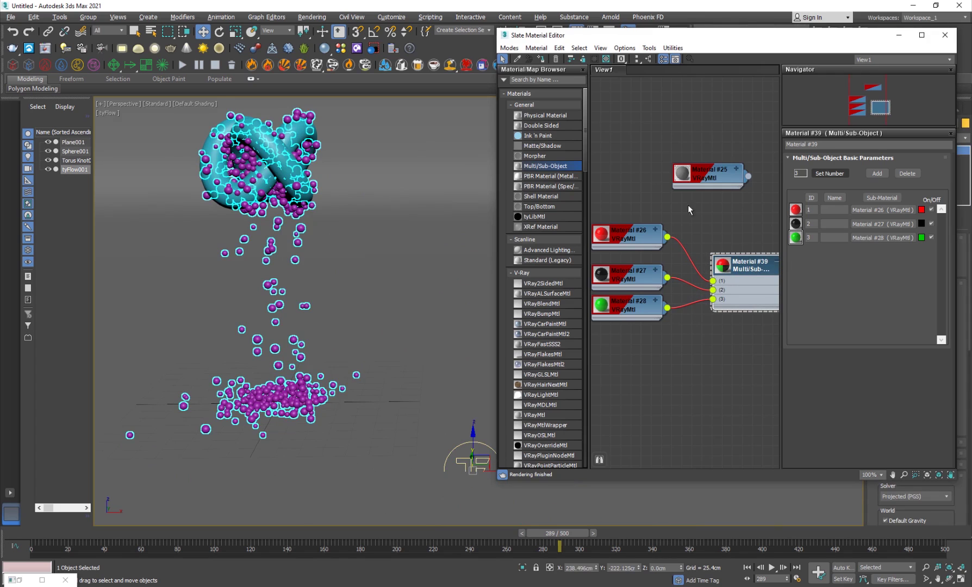
{"action": "left_click", "coordinate": [542, 59]}
{"action": "left_click", "coordinate": [435, 231]}
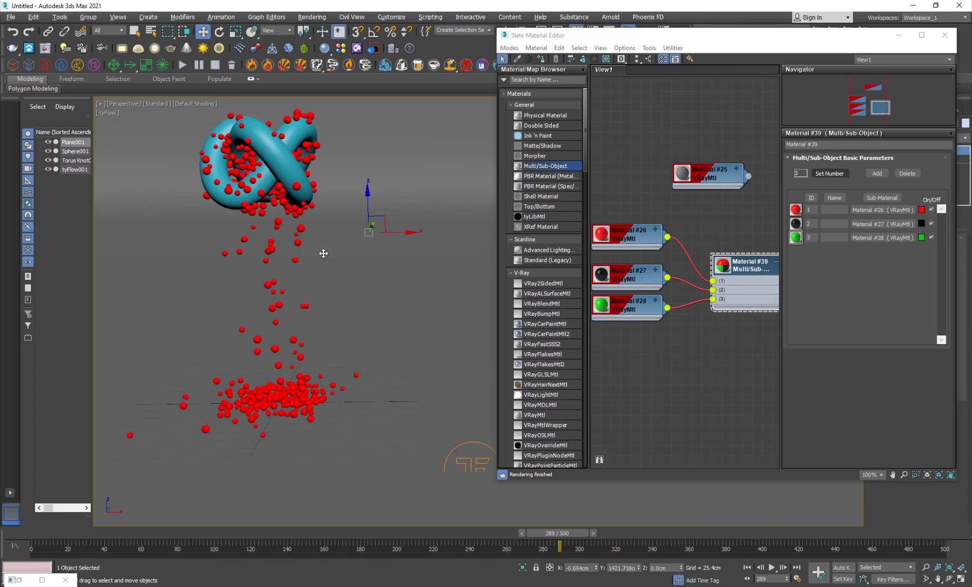
{"action": "middle_click_drag", "start_coordinate": [324, 254], "coordinate": [386, 281], "text": "alt"}
Rewind to frame 179 and add a Material ID operator to Event_001 in the tyFlow editor.
{"action": "left_click_drag", "start_coordinate": [320, 535], "coordinate": [361, 535]}
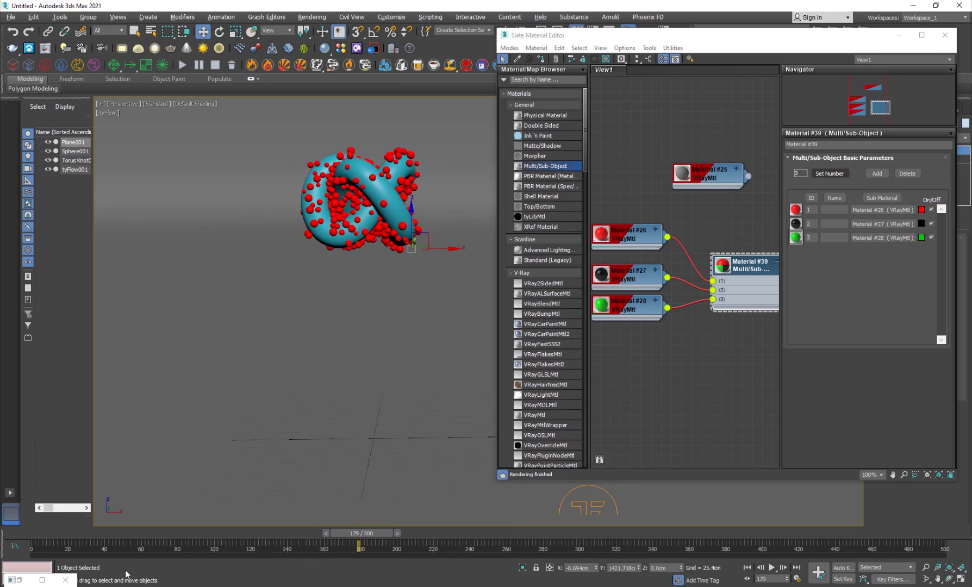
{"action": "left_click", "coordinate": [42, 581]}
{"action": "left_click_drag", "start_coordinate": [121, 3], "coordinate": [553, 106]}
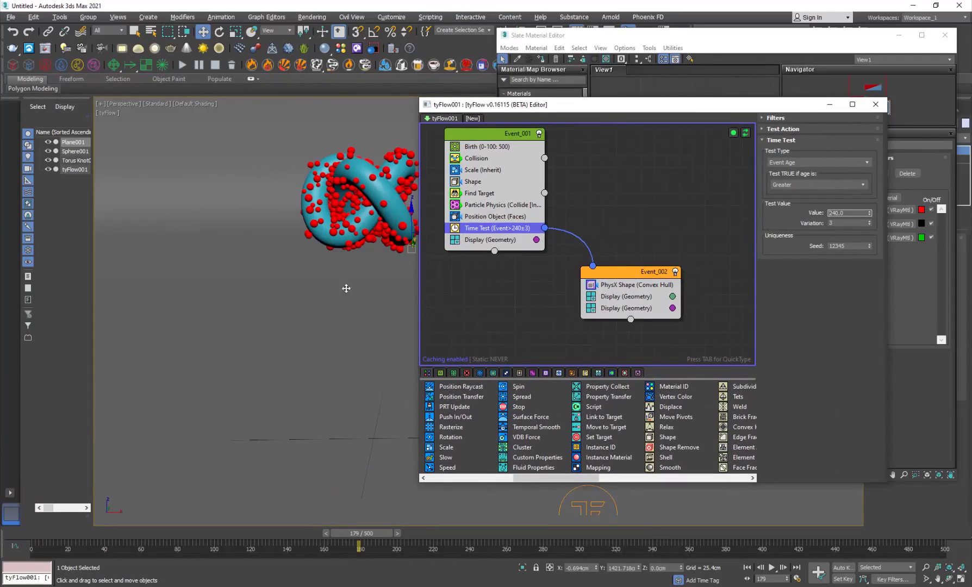
{"action": "middle_click_drag", "start_coordinate": [486, 288], "coordinate": [498, 295]}
{"action": "left_click", "coordinate": [614, 207]}
{"action": "left_click", "coordinate": [528, 138]}
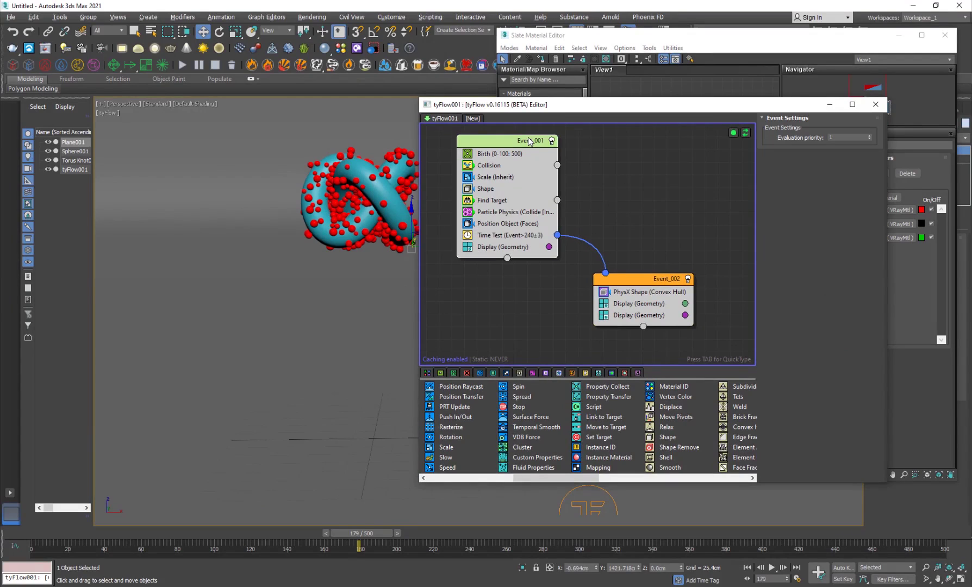
{"action": "key", "text": "Tab"}
{"action": "type", "text": "mater"}
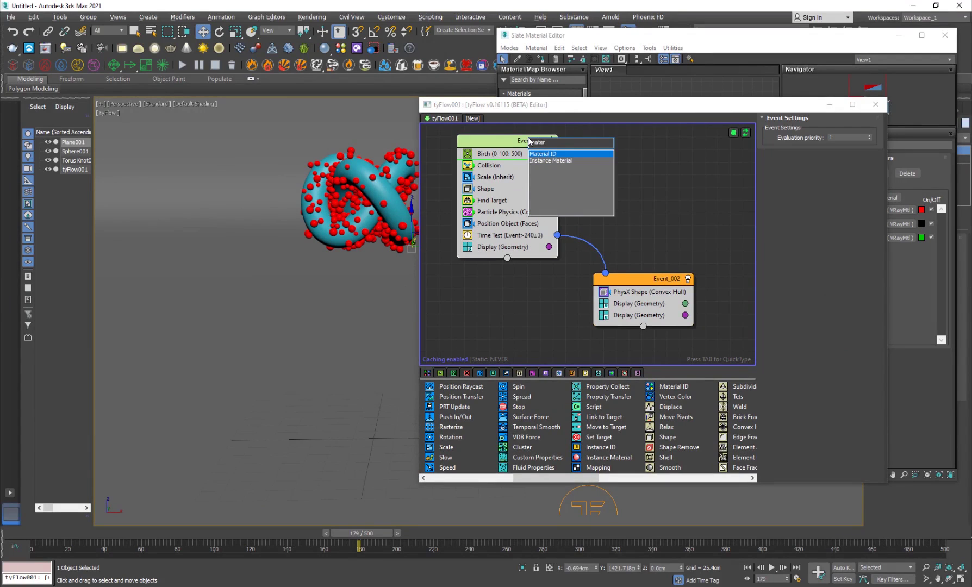
{"action": "key", "text": "Return"}
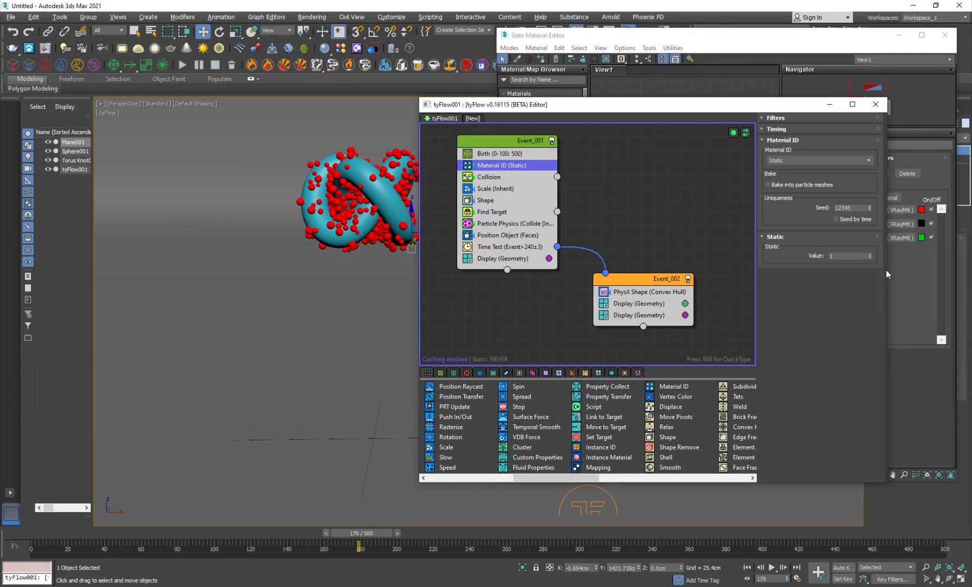
Set the Material ID mode to Random with max ID 3 and copy it into Event_002.
{"action": "left_click", "coordinate": [793, 160]}
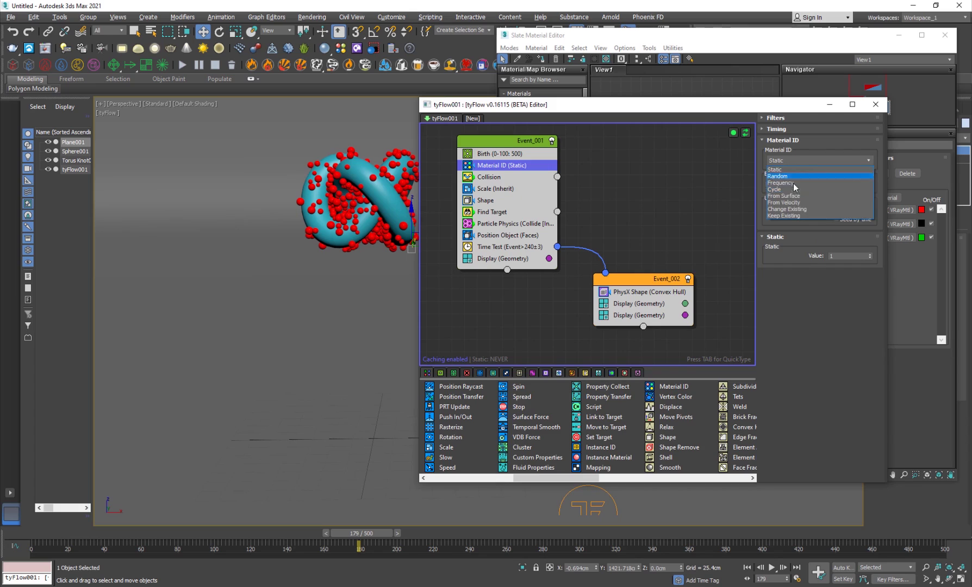
{"action": "left_click", "coordinate": [783, 176]}
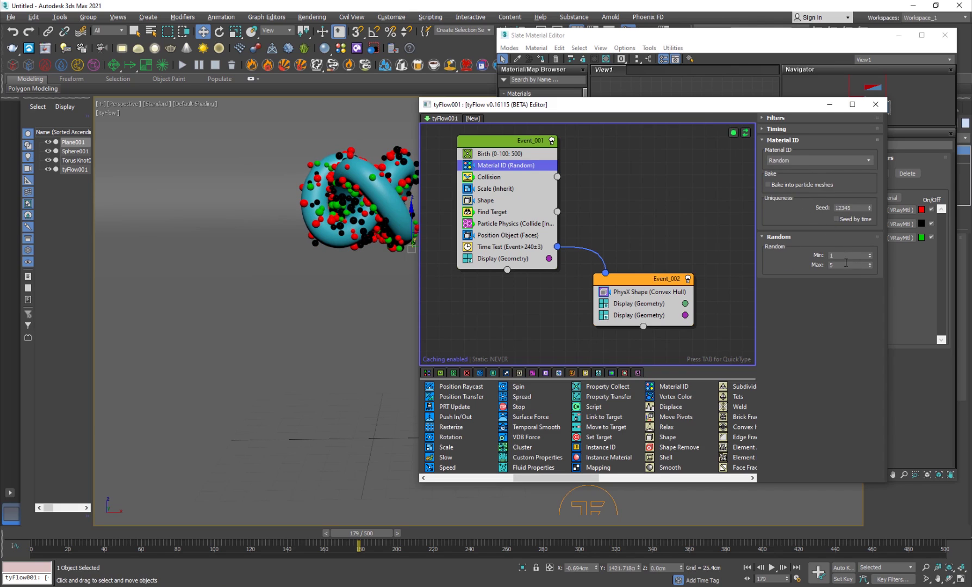
{"action": "left_click", "coordinate": [846, 264]}
{"action": "key", "text": "Return"}
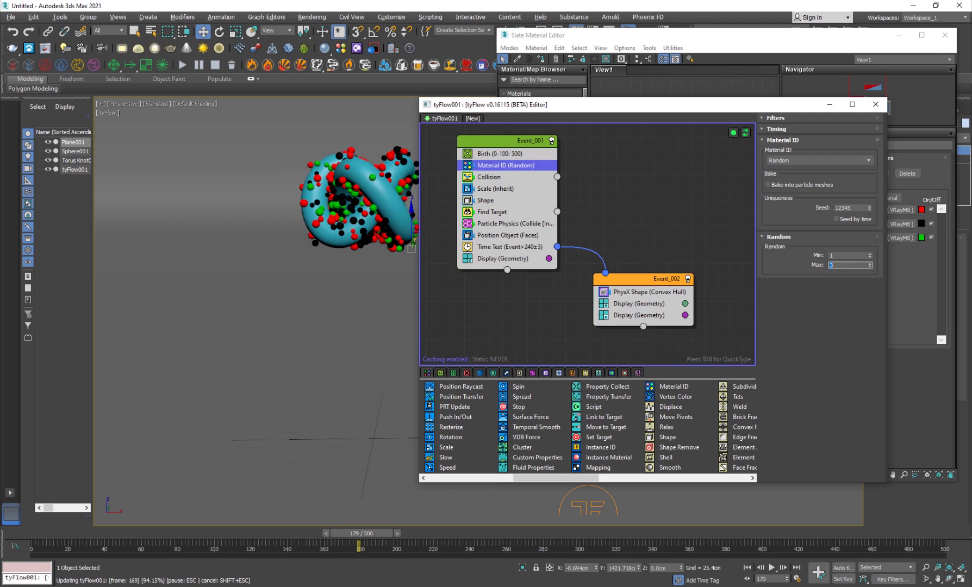
{"action": "middle_click_drag", "start_coordinate": [247, 463], "coordinate": [184, 456]}
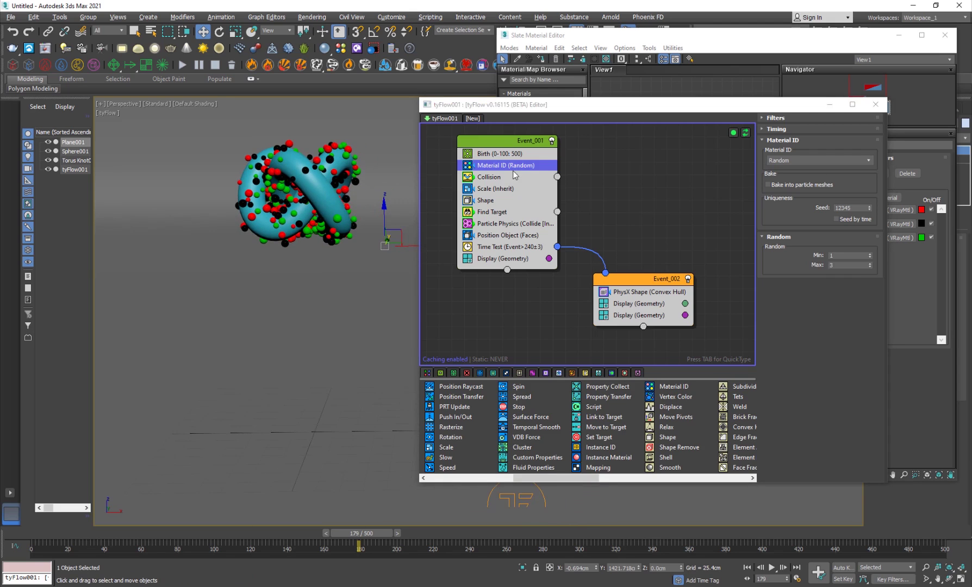
{"action": "left_click_drag", "start_coordinate": [514, 170], "coordinate": [653, 303]}
{"action": "left_click_drag", "start_coordinate": [362, 535], "coordinate": [570, 541]}
{"action": "mouse_move", "coordinate": [294, 339]}
{"action": "middle_mouse_down", "text": "alt"}
{"action": "mouse_move", "coordinate": [311, 363]}
{"action": "mouse_move", "coordinate": [298, 348]}
{"action": "middle_mouse_up", "text": "alt"}
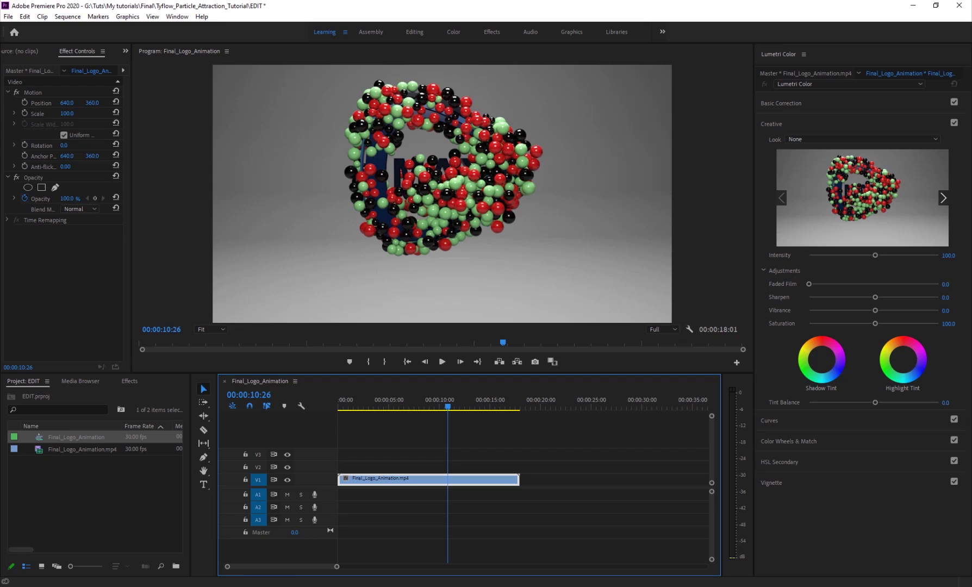
{"action": "left_click_drag", "start_coordinate": [380, 407], "coordinate": [347, 409]}
{"action": "key", "text": "space"}
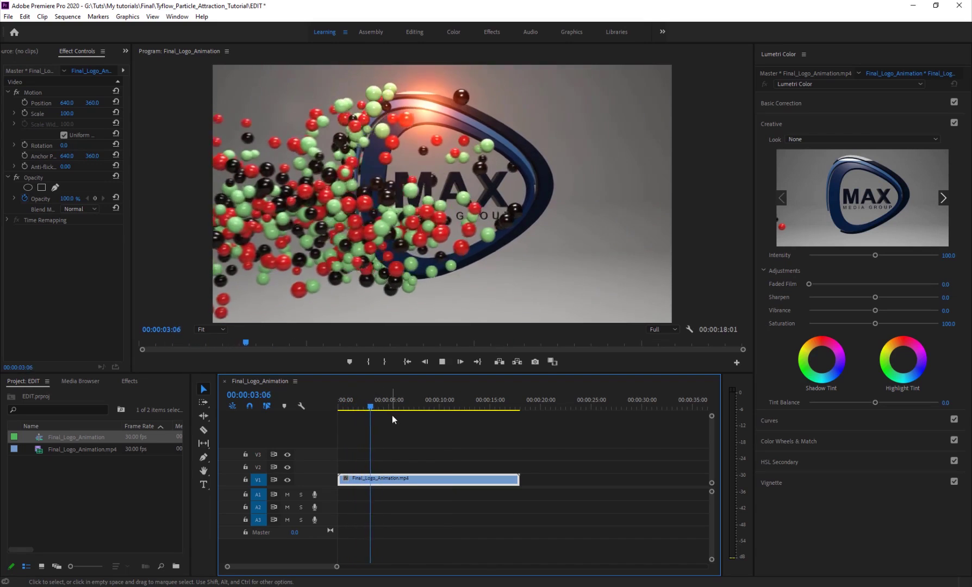
{"action": "left_click_drag", "start_coordinate": [429, 409], "coordinate": [453, 412]}
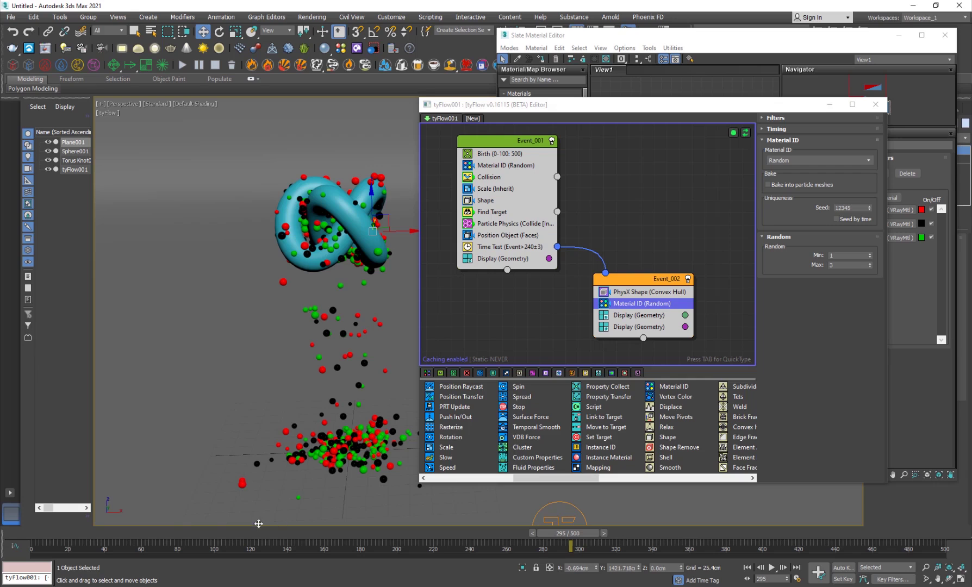
{"action": "left_click_drag", "start_coordinate": [259, 536], "coordinate": [310, 534]}
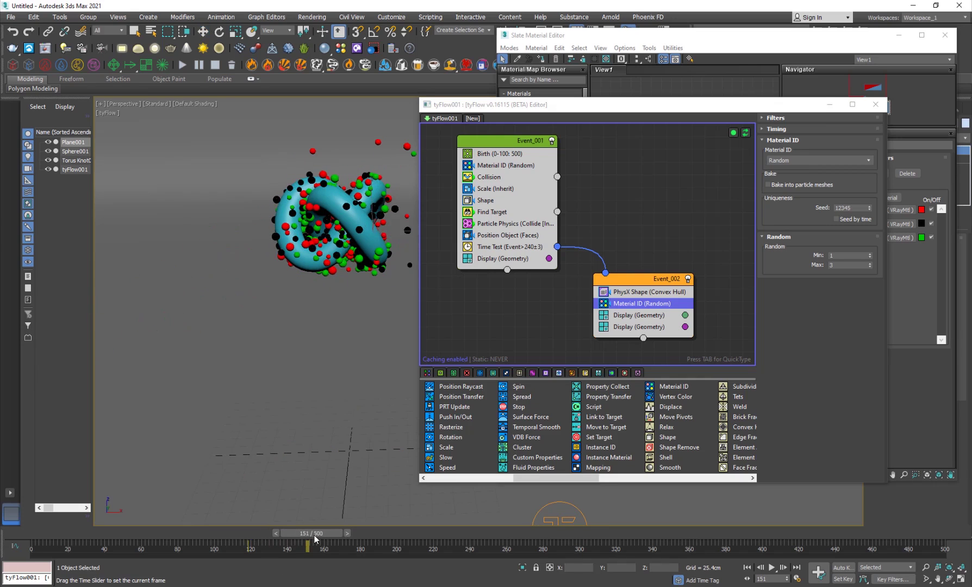
Close the editors and enable tyFlow001's simulation retimer by speed at 30%.
{"action": "left_click", "coordinate": [872, 106]}
{"action": "left_click", "coordinate": [945, 34]}
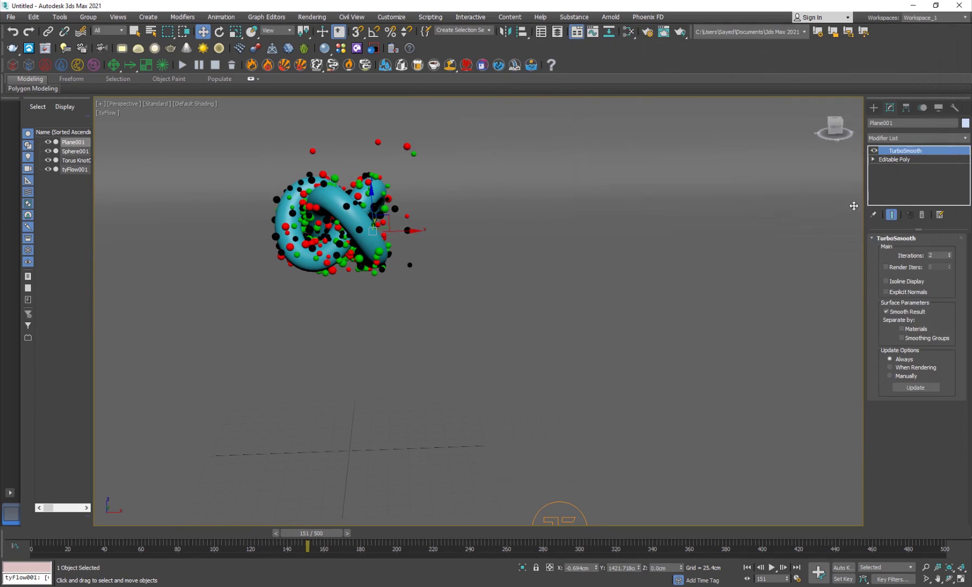
{"action": "left_click", "coordinate": [549, 500]}
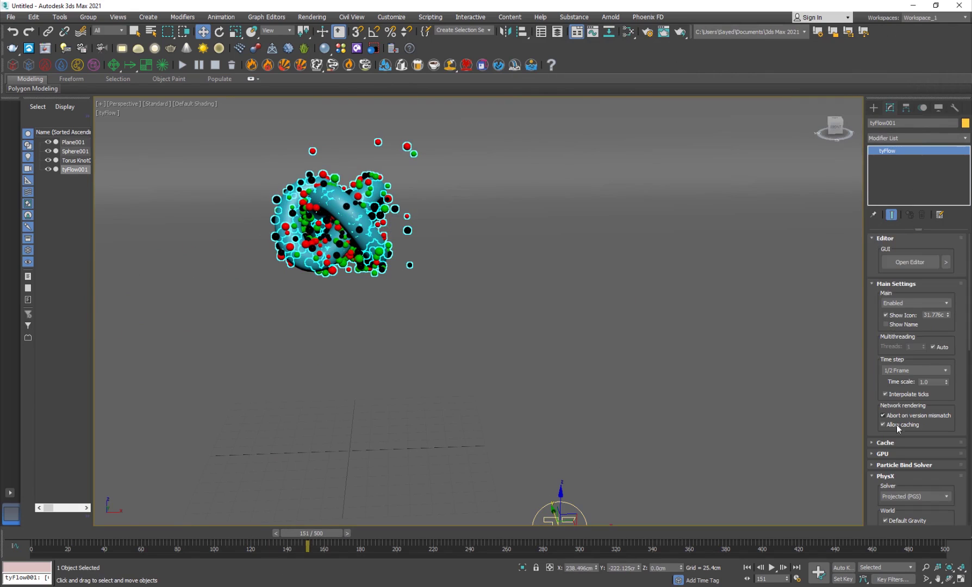
{"action": "scroll", "coordinate": [877, 393], "scroll_direction": "down", "scroll_amount": 4}
{"action": "left_click", "coordinate": [886, 353]}
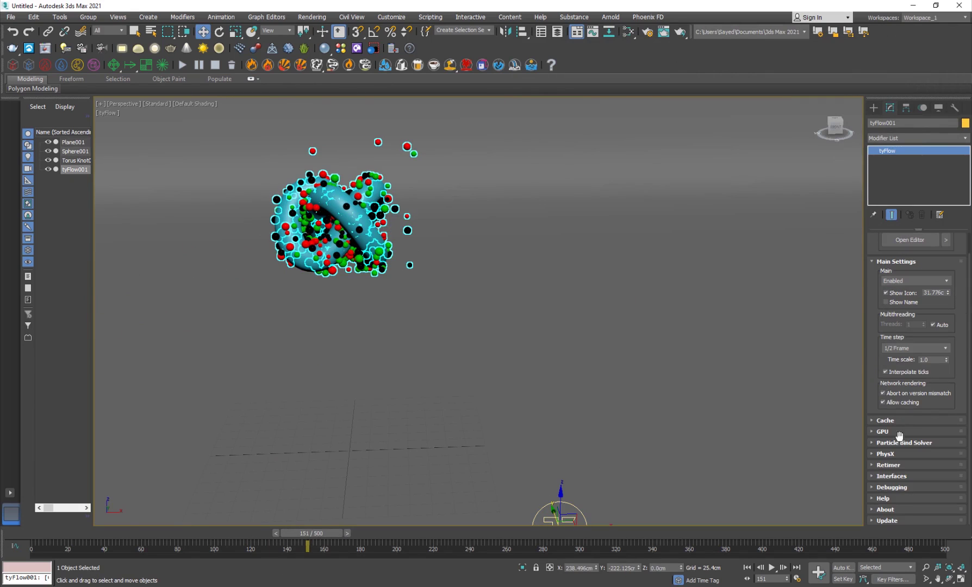
{"action": "left_click", "coordinate": [889, 466]}
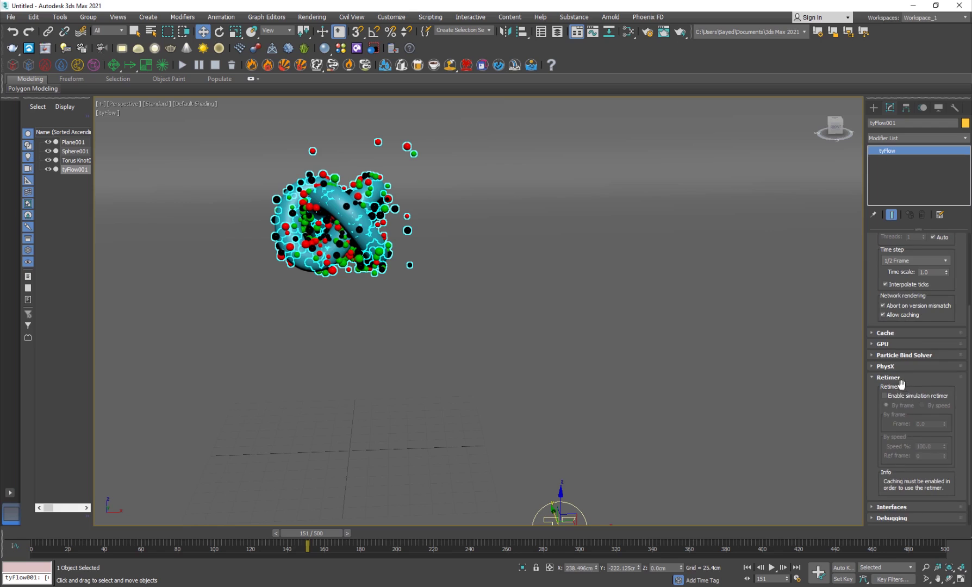
{"action": "left_click", "coordinate": [884, 396]}
{"action": "left_click", "coordinate": [931, 406]}
{"action": "left_click", "coordinate": [927, 447]}
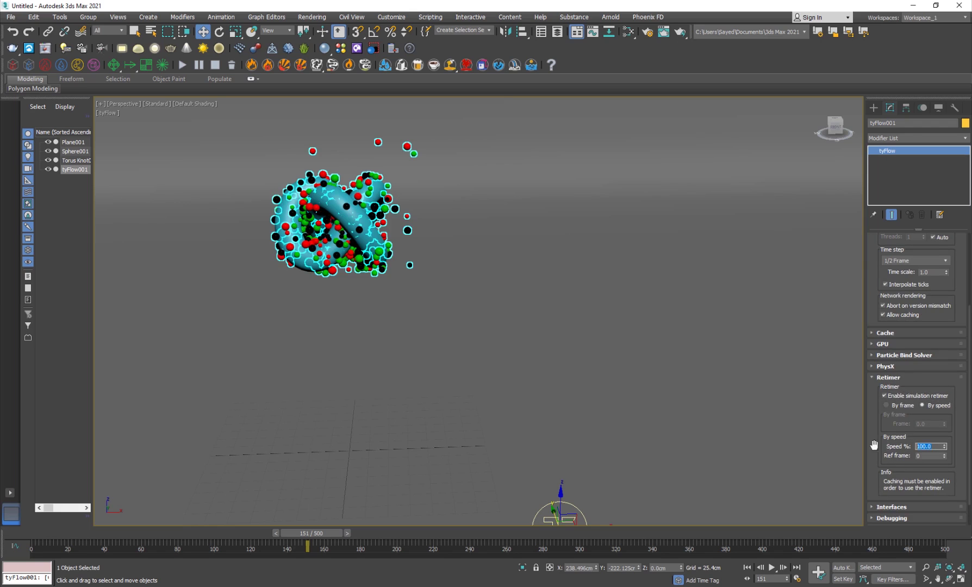
{"action": "type", "text": "30"}
{"action": "key", "text": "Return"}
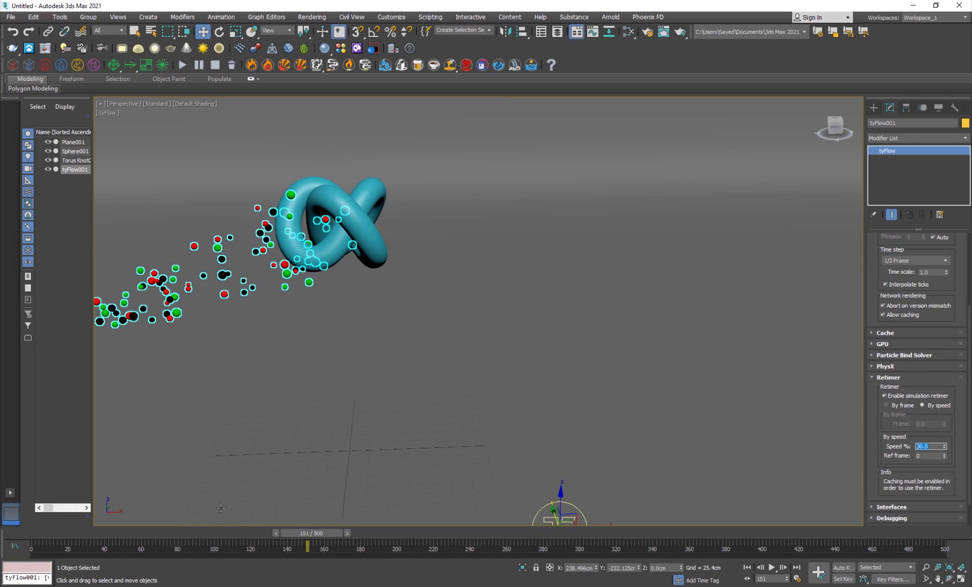
Play back from around frame 97 and lower the retimer speed to 10%.
{"action": "left_click", "coordinate": [217, 534]}
{"action": "key", "text": "slash"}
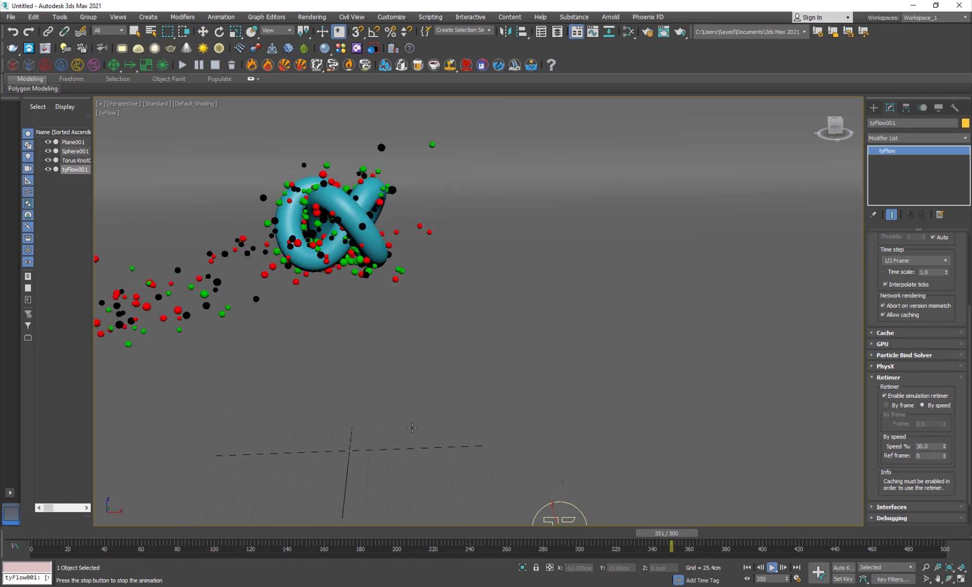
{"action": "type", "text": "/10"}
{"action": "key", "text": "Return"}
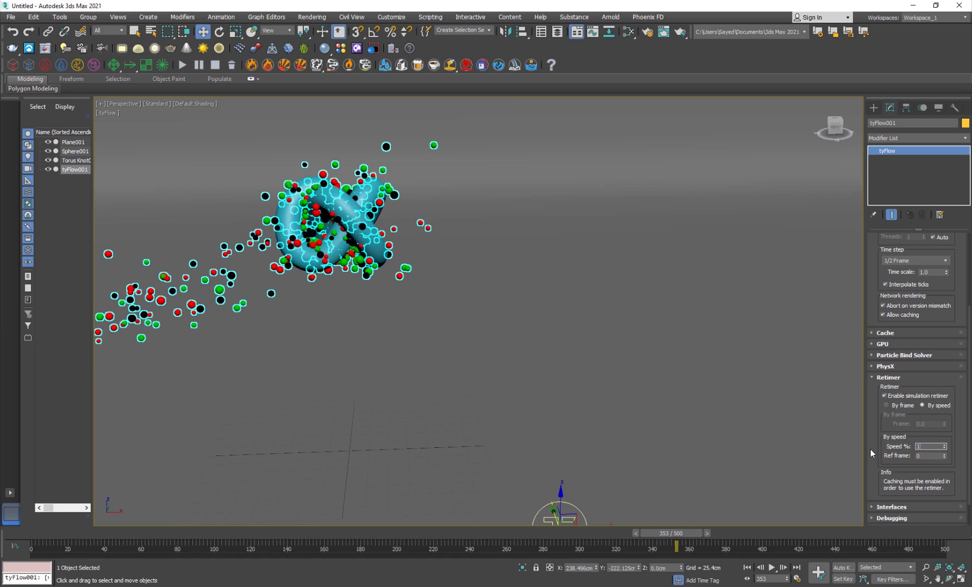
Preview playback to frame 414 and extend the animation length to 927 frames.
{"action": "left_click", "coordinate": [280, 539]}
{"action": "key", "text": "/"}
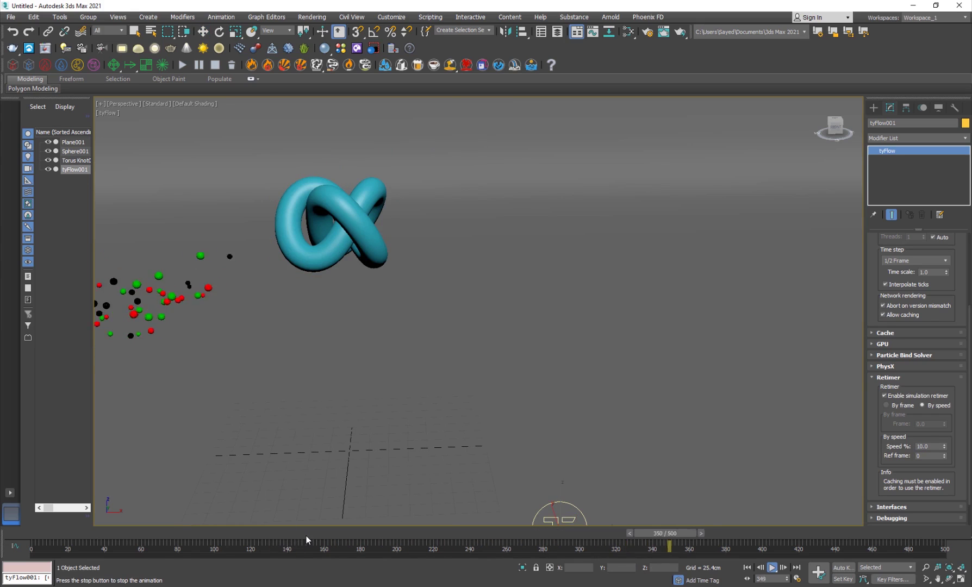
{"action": "key", "text": "/"}
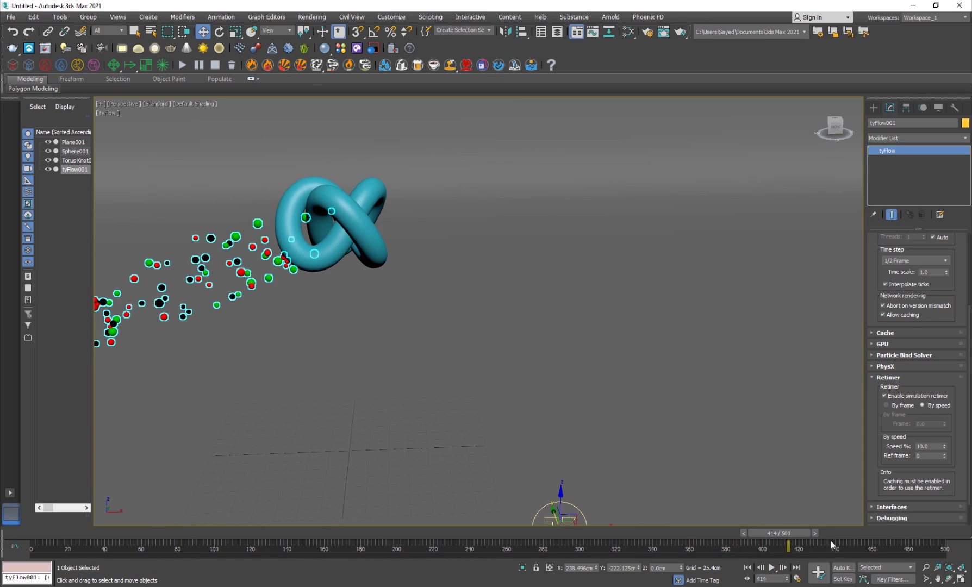
{"action": "right_click_drag", "start_coordinate": [895, 549], "coordinate": [120, 554], "text": "ctrl+alt"}
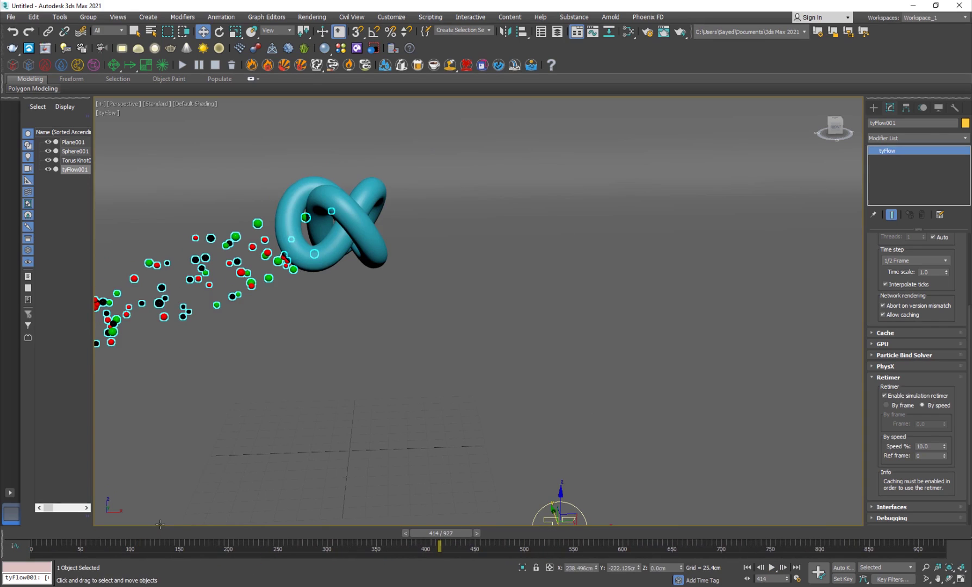
Play the 927-frame animation, scrub between frames 285 and 720, and select tyFlow001.
{"action": "key", "text": "/"}
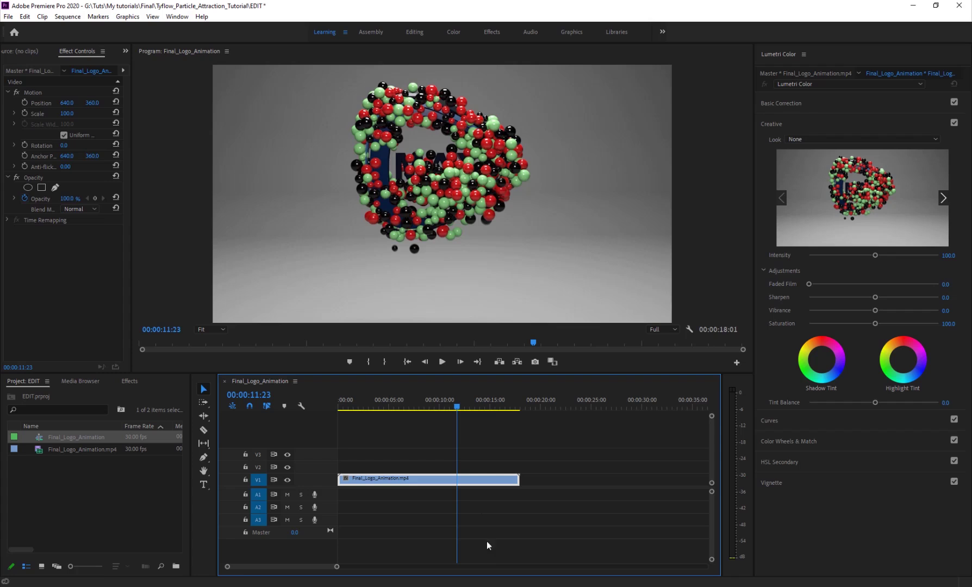
{"action": "left_click_drag", "start_coordinate": [392, 405], "coordinate": [448, 415]}
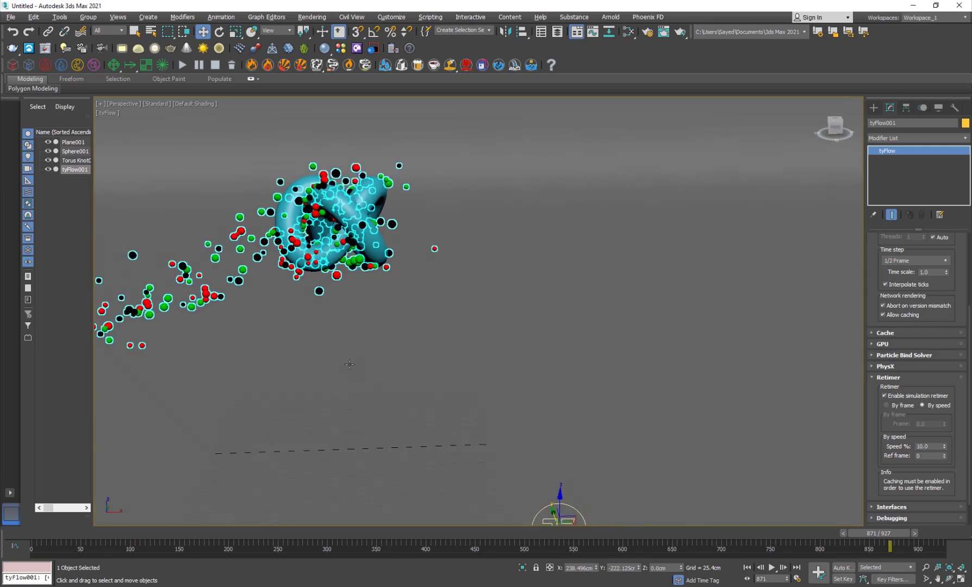
{"action": "middle_click_drag", "start_coordinate": [345, 361], "coordinate": [378, 350]}
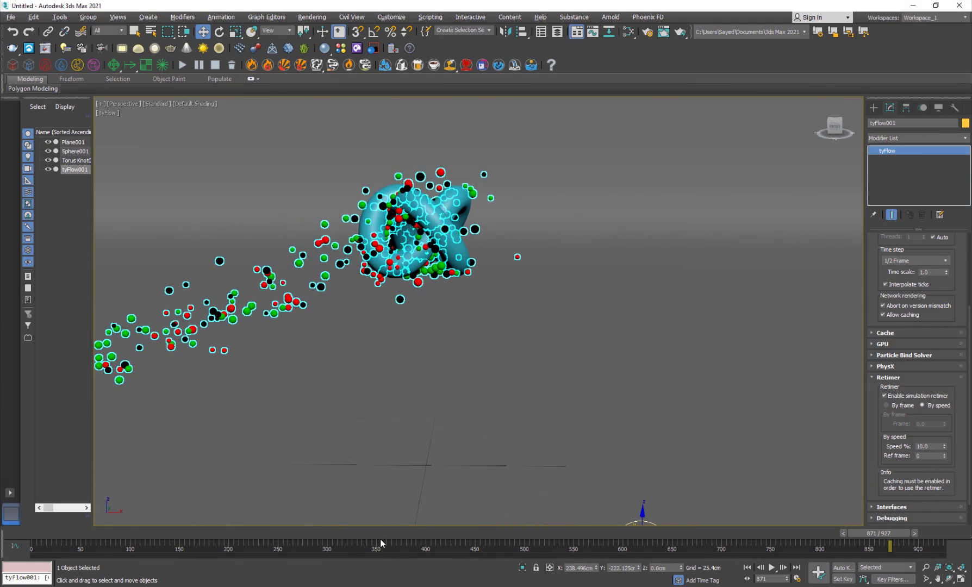
{"action": "left_click_drag", "start_coordinate": [380, 543], "coordinate": [312, 543]}
{"action": "left_click_drag", "start_coordinate": [521, 534], "coordinate": [734, 534]}
{"action": "left_click", "coordinate": [545, 368]}
{"action": "mouse_move", "coordinate": [444, 330]}
{"action": "middle_mouse_down"}
{"action": "mouse_move", "coordinate": [443, 340]}
{"action": "mouse_move", "coordinate": [453, 339]}
{"action": "middle_mouse_up"}
{"action": "scroll", "coordinate": [545, 331], "scroll_direction": "down", "scroll_amount": 3}
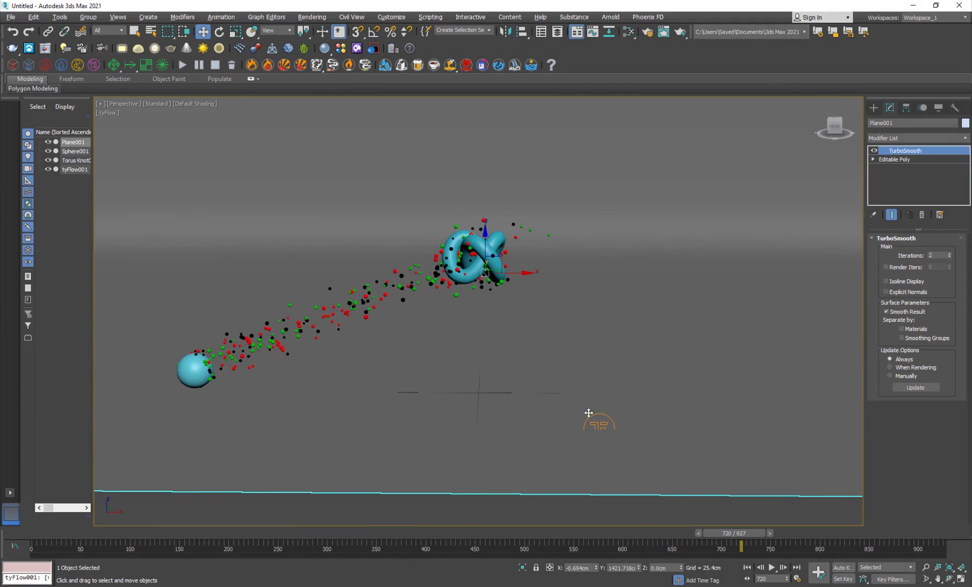
{"action": "left_click", "coordinate": [637, 415]}
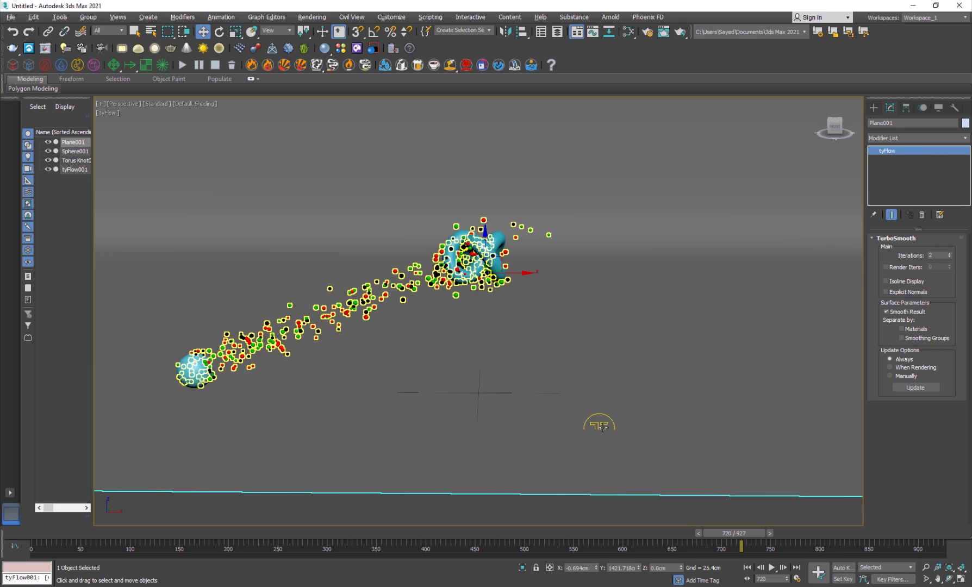
Disable the tyFlow simulation retimer and scrub forward to watch the particles fall.
{"action": "left_click_drag", "start_coordinate": [345, 533], "coordinate": [276, 535]}
{"action": "key", "text": "w"}
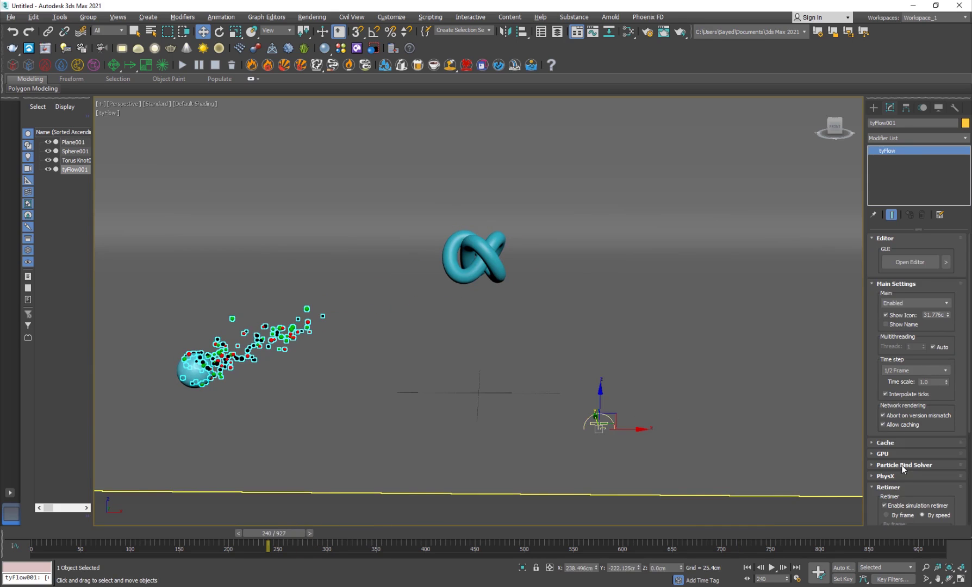
{"action": "left_click", "coordinate": [885, 505]}
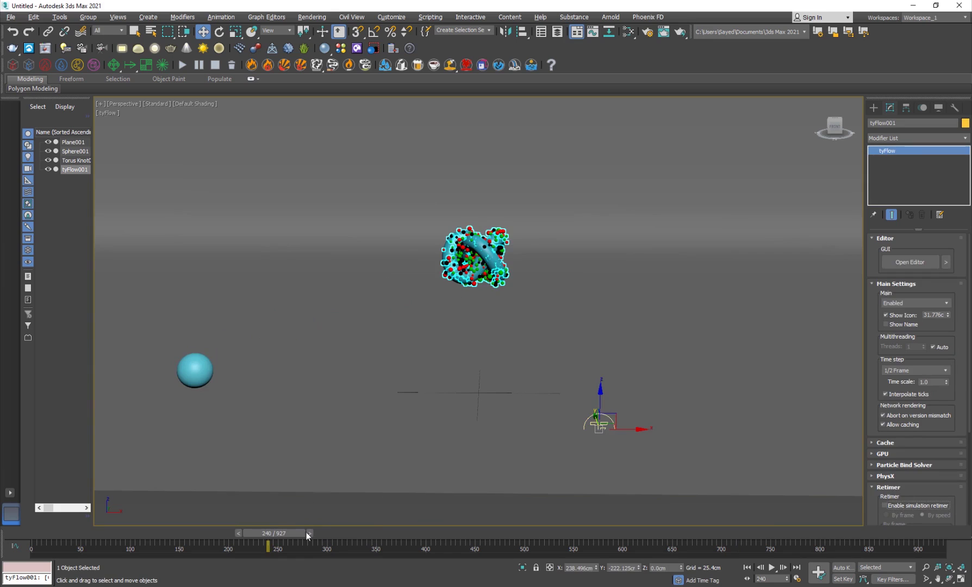
{"action": "left_click_drag", "start_coordinate": [285, 534], "coordinate": [353, 534]}
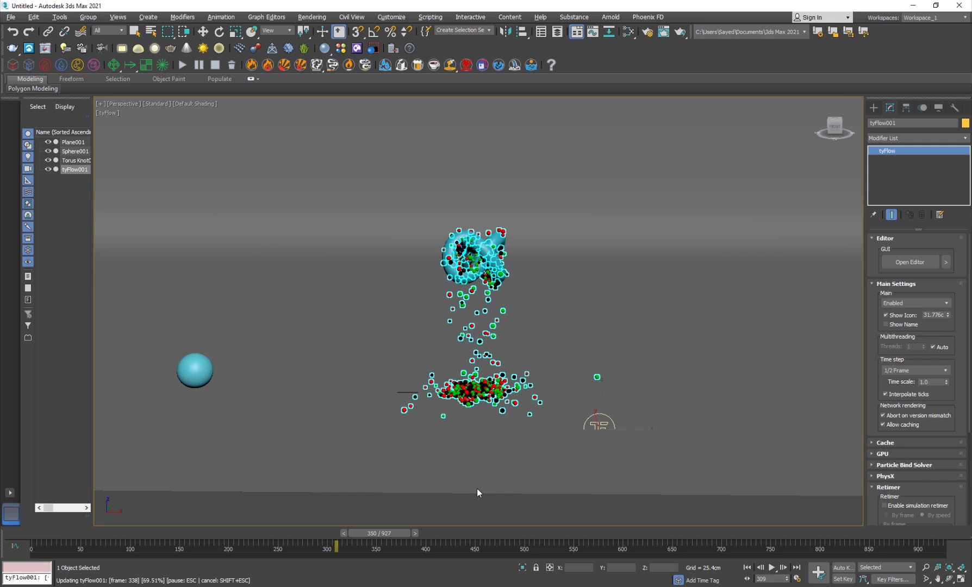
Frame the torus knot and tilt the view to show the particle pile.
{"action": "key", "text": "w"}
{"action": "left_click", "coordinate": [483, 302]}
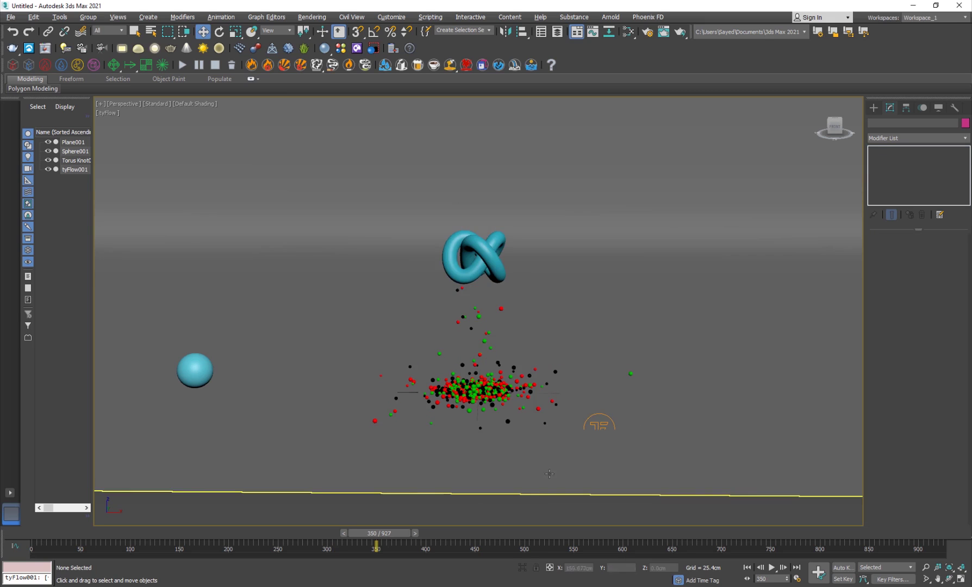
{"action": "middle_click_drag", "start_coordinate": [478, 266], "coordinate": [477, 235]}
{"action": "left_click", "coordinate": [496, 228]}
{"action": "key", "text": "z"}
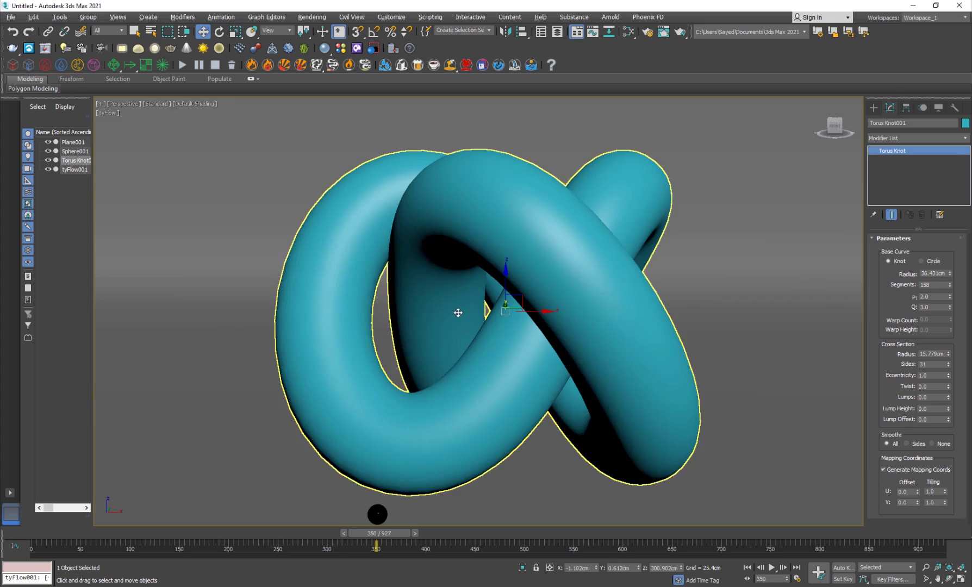
{"action": "scroll", "coordinate": [457, 313], "scroll_direction": "down", "scroll_amount": 6}
{"action": "scroll", "coordinate": [498, 308], "scroll_direction": "down", "scroll_amount": 3}
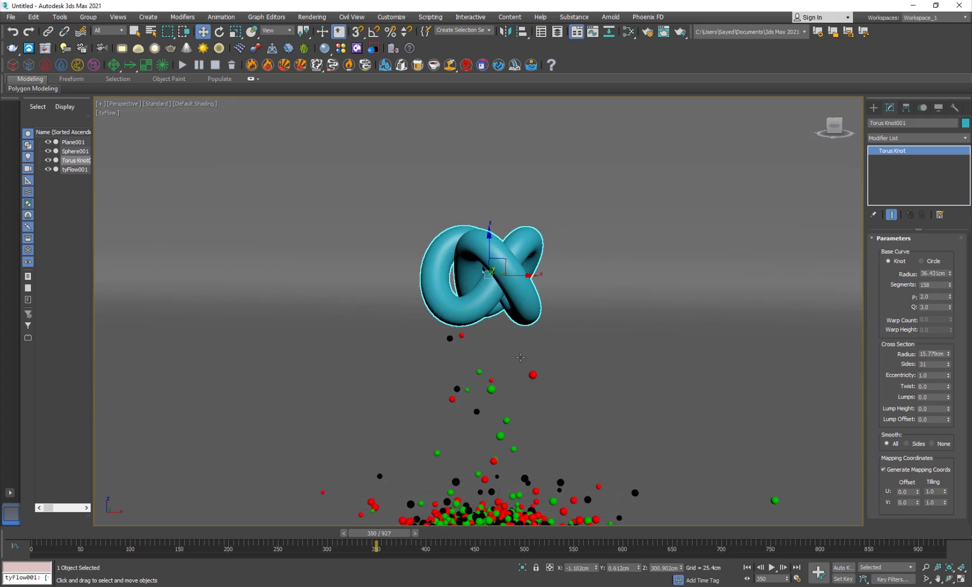
{"action": "middle_click_drag", "start_coordinate": [498, 308], "coordinate": [509, 391], "text": "alt"}
{"action": "middle_click_drag", "start_coordinate": [509, 392], "coordinate": [514, 361]}
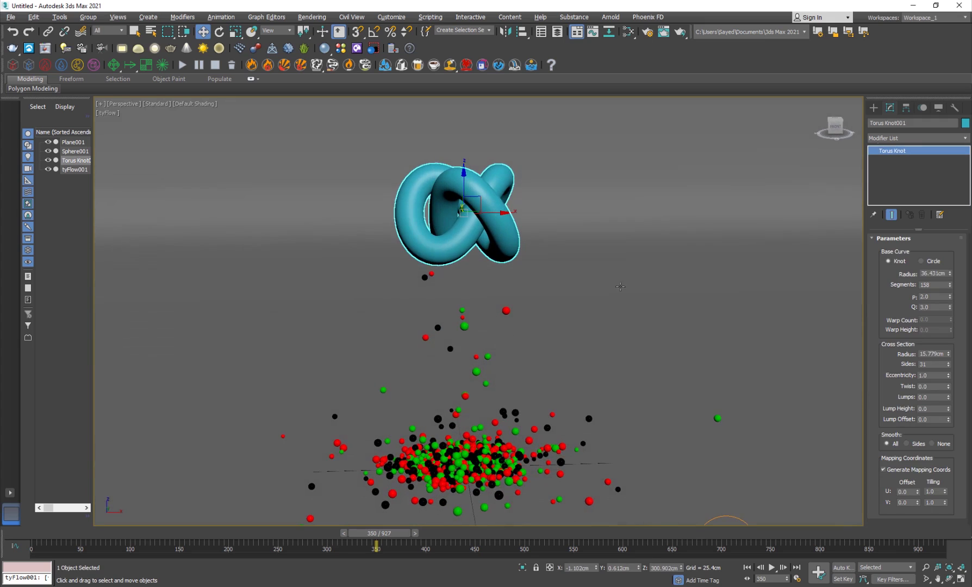
{"action": "left_click", "coordinate": [873, 108]}
Draw a VRayLight plane light over the particles.
{"action": "left_click", "coordinate": [895, 122]}
{"action": "left_click", "coordinate": [900, 136]}
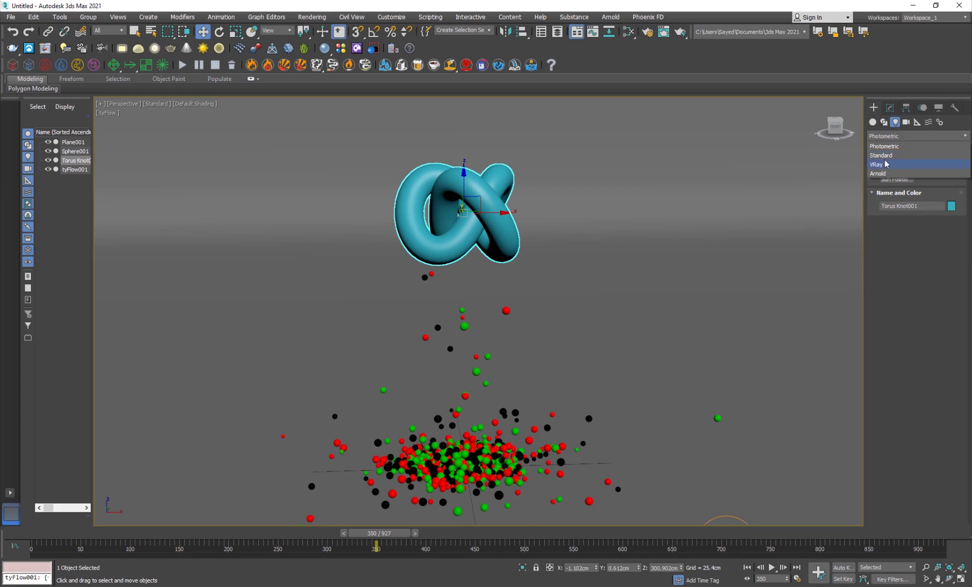
{"action": "left_click", "coordinate": [886, 163]}
{"action": "left_click", "coordinate": [900, 169]}
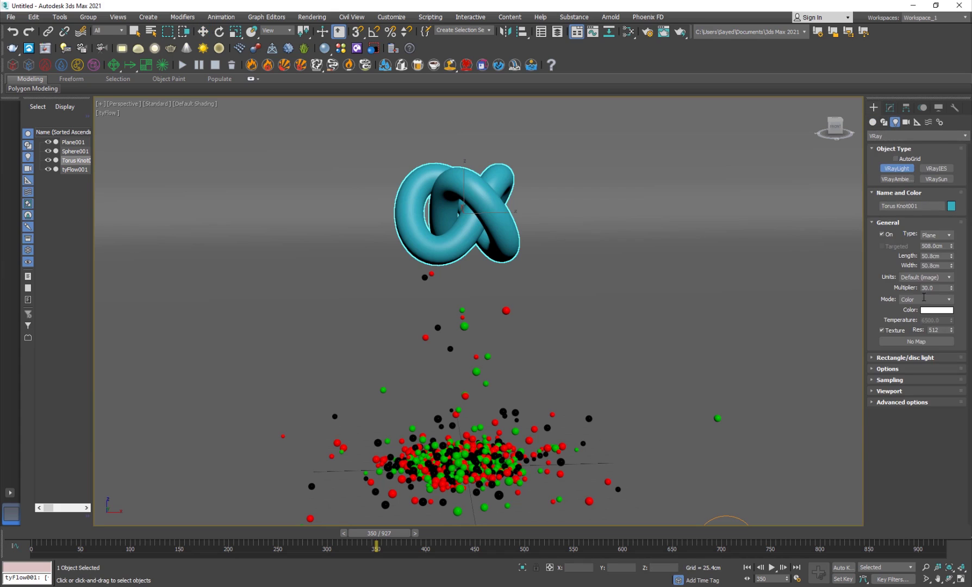
{"action": "scroll", "coordinate": [564, 393], "scroll_direction": "down", "scroll_amount": 3}
{"action": "left_click_drag", "start_coordinate": [416, 411], "coordinate": [620, 460]}
{"action": "key", "text": "w"}
Raise the light above and right of the torus knot and tilt it toward the scene.
{"action": "left_click_drag", "start_coordinate": [513, 400], "coordinate": [515, 195]}
{"action": "left_click_drag", "start_coordinate": [544, 228], "coordinate": [659, 227]}
{"action": "key", "text": "e"}
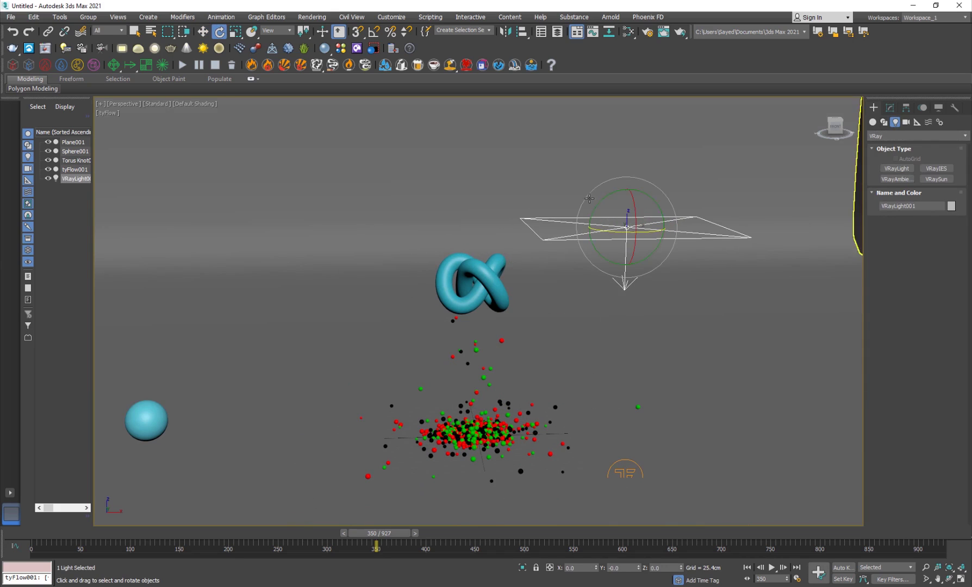
{"action": "left_click_drag", "start_coordinate": [599, 203], "coordinate": [663, 191]}
{"action": "key", "text": "w"}
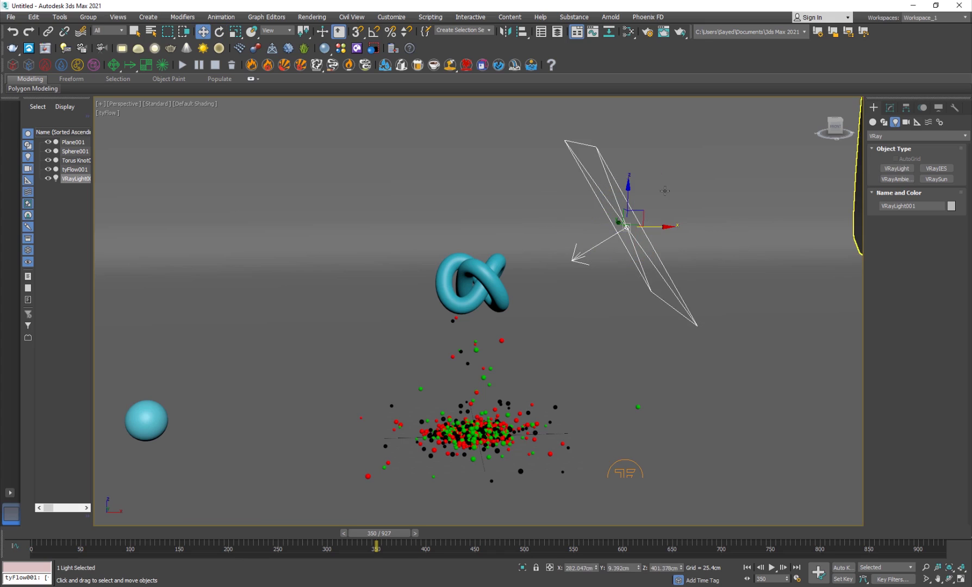
{"action": "middle_click_drag", "start_coordinate": [564, 267], "coordinate": [574, 276], "text": "alt"}
Make the light targeted and move its target down onto the particle pile.
{"action": "left_click", "coordinate": [905, 108]}
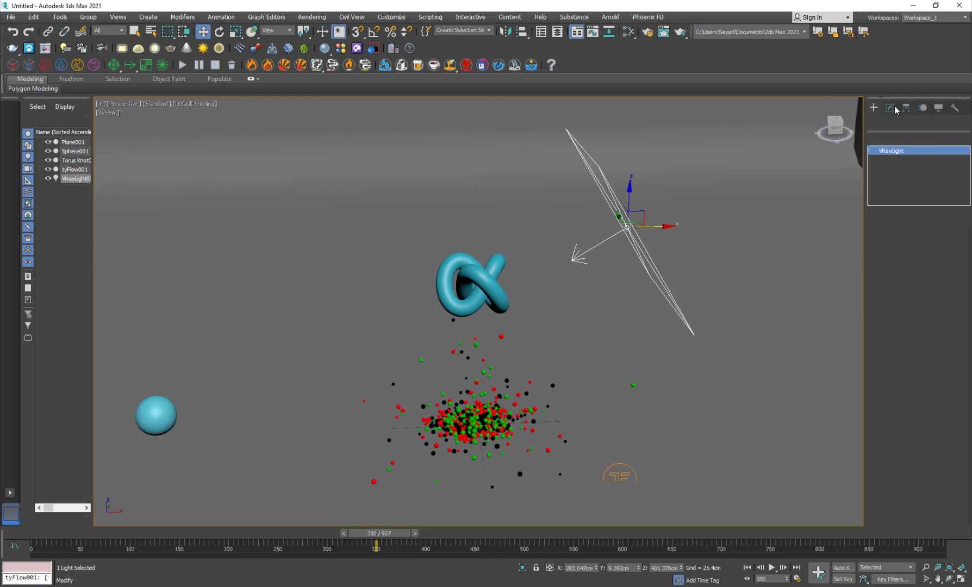
{"action": "left_click", "coordinate": [896, 263]}
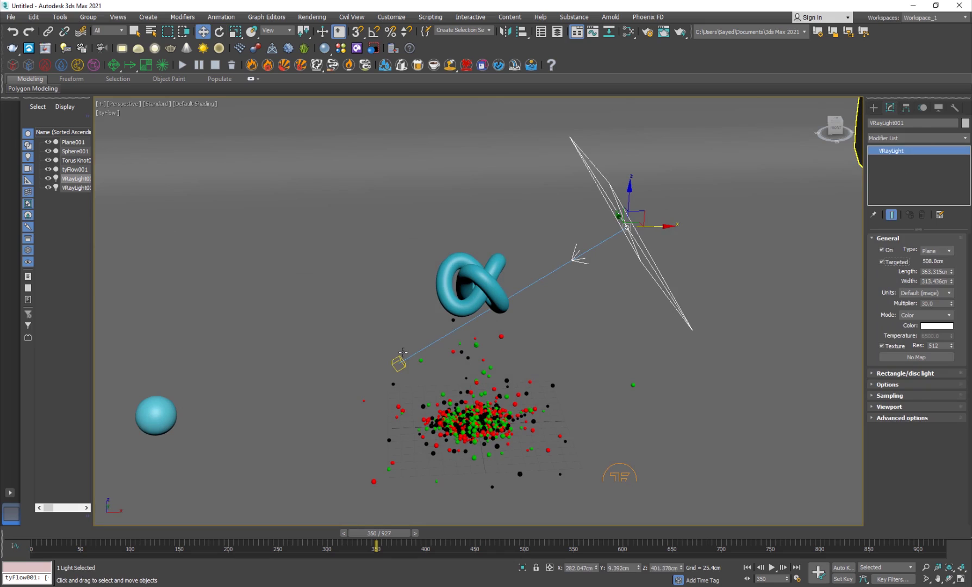
{"action": "left_click", "coordinate": [398, 364]}
{"action": "left_click_drag", "start_coordinate": [398, 365], "coordinate": [513, 401]}
{"action": "left_click", "coordinate": [629, 223]}
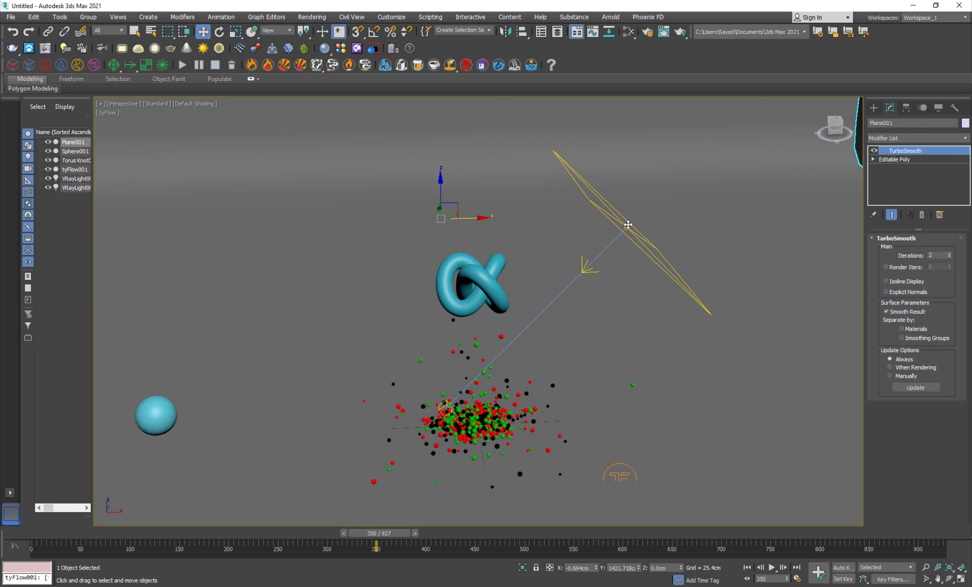
{"action": "middle_click_drag", "start_coordinate": [594, 266], "coordinate": [637, 204], "text": "alt"}
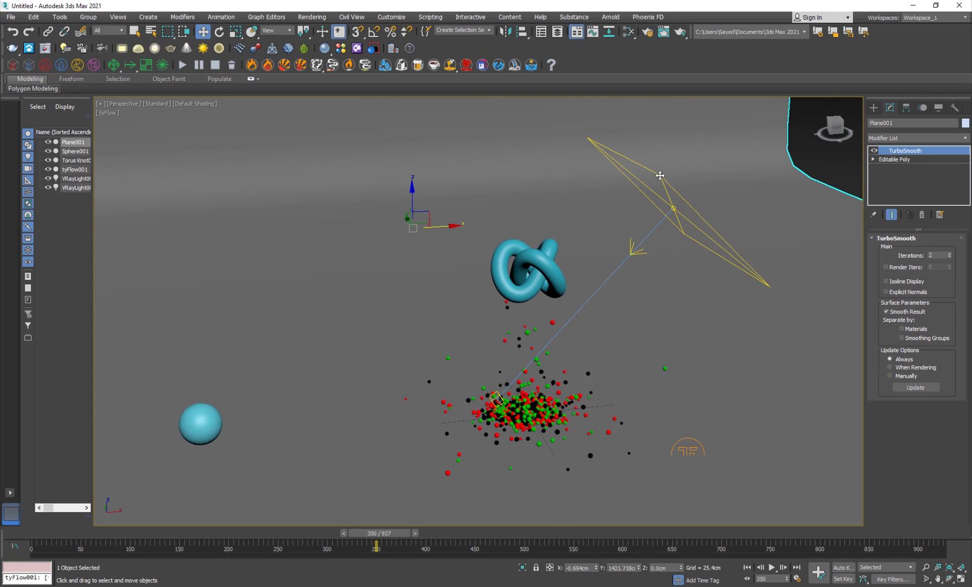
Limit the selection filter to Lights and select the VRay light.
{"action": "left_click", "coordinate": [107, 30]}
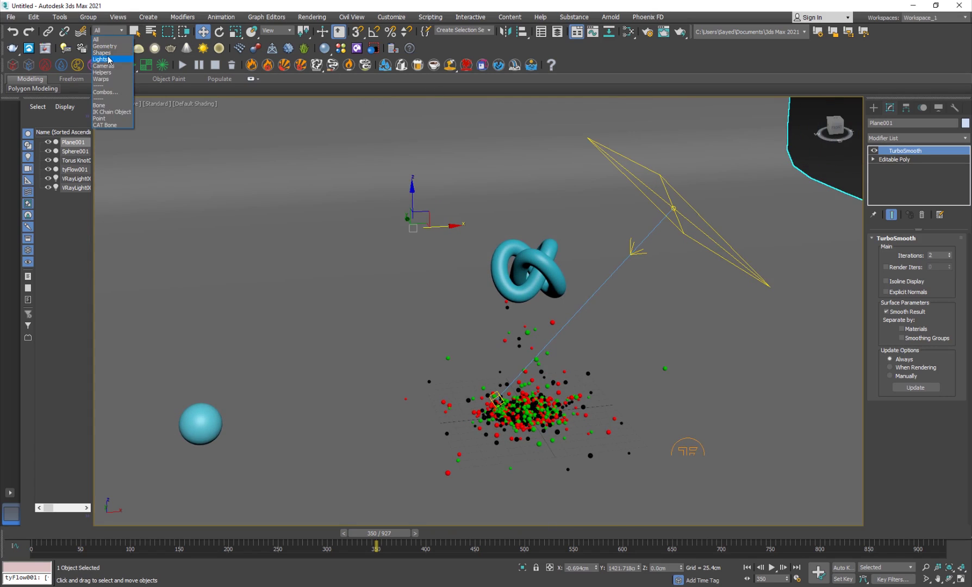
{"action": "left_click", "coordinate": [106, 54]}
{"action": "left_click", "coordinate": [107, 32]}
{"action": "left_click", "coordinate": [112, 58]}
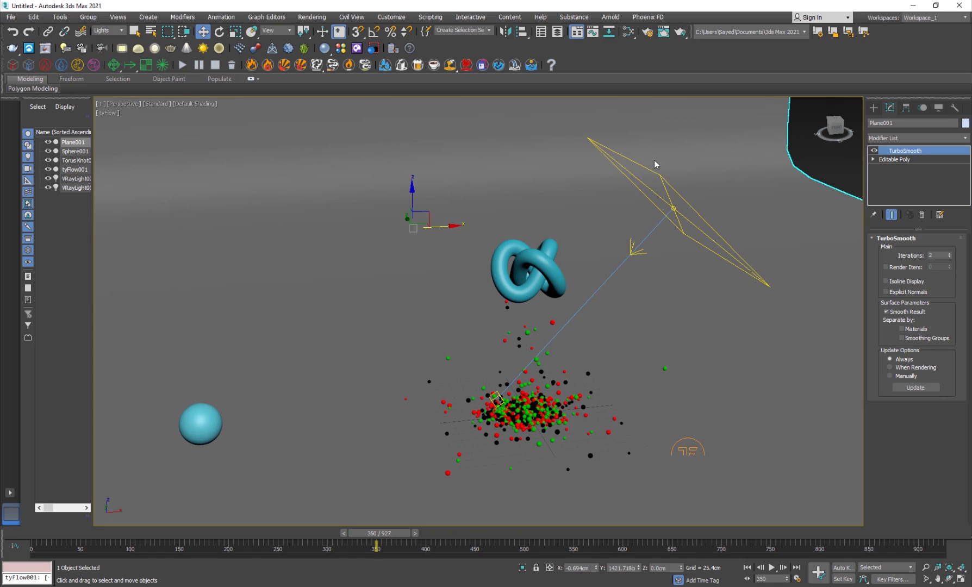
{"action": "left_click", "coordinate": [660, 175]}
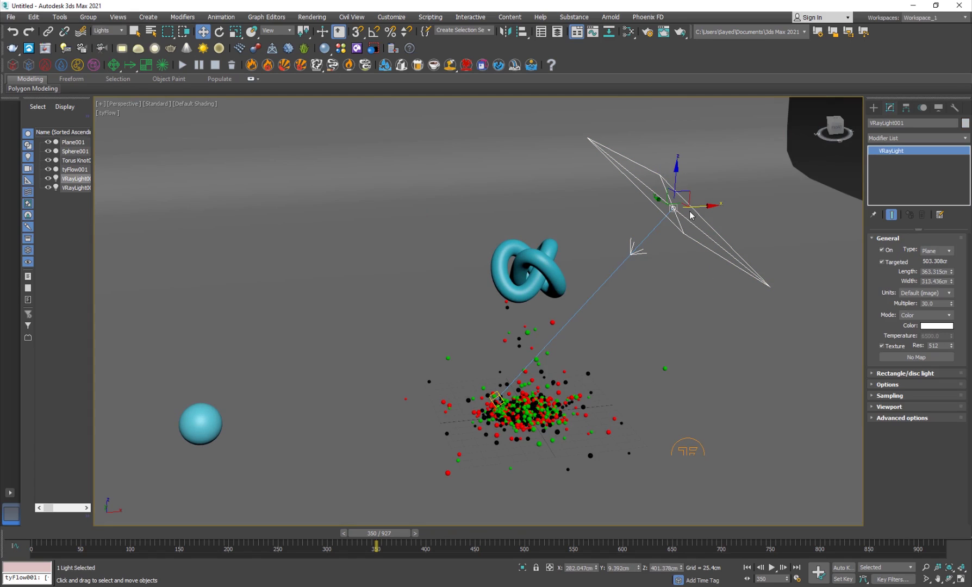
Clone the light twice as instances, placing copies left and right of the particles.
{"action": "left_click_drag", "start_coordinate": [702, 206], "coordinate": [377, 225], "text": "shift"}
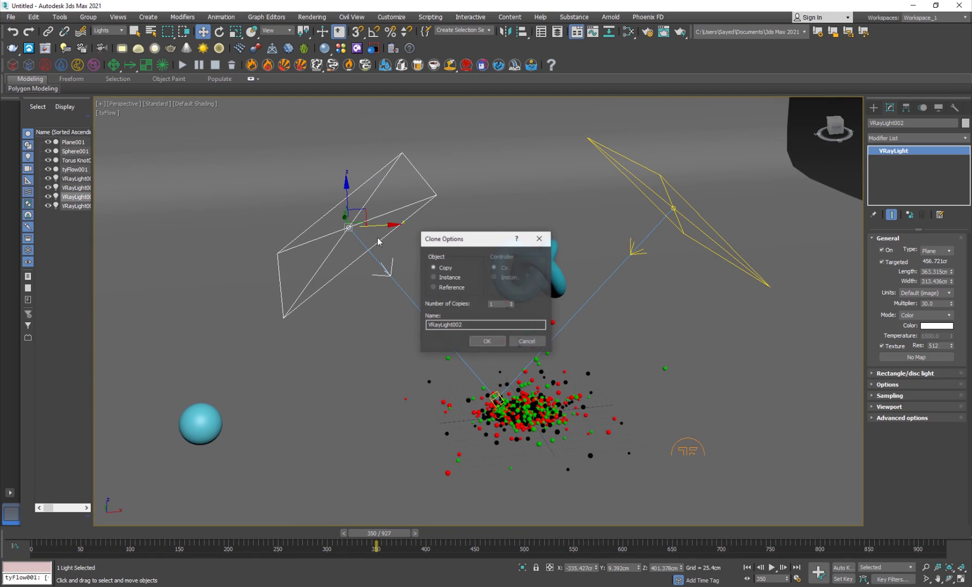
{"action": "left_click", "coordinate": [487, 341]}
{"action": "middle_click_drag", "start_coordinate": [490, 348], "coordinate": [443, 309], "text": "alt"}
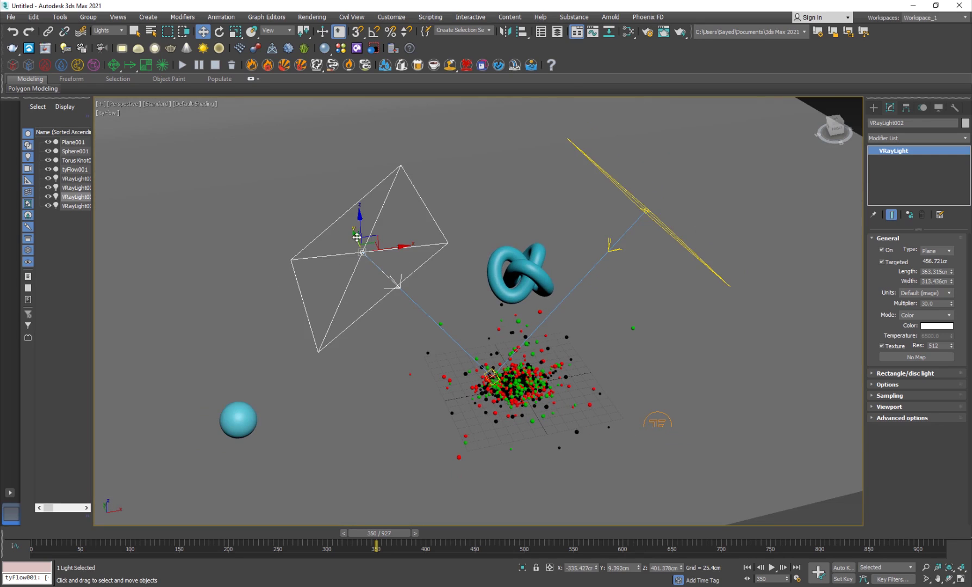
{"action": "left_click_drag", "start_coordinate": [356, 237], "coordinate": [404, 347], "text": "shift"}
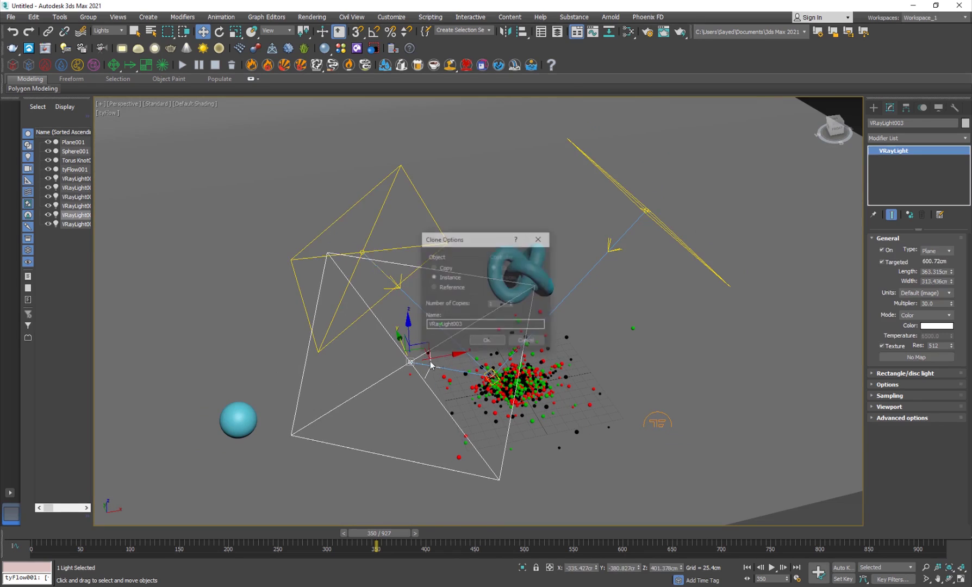
{"action": "left_click", "coordinate": [485, 343]}
{"action": "mouse_move", "coordinate": [444, 389]}
{"action": "left_mouse_down"}
{"action": "mouse_move", "coordinate": [540, 363]}
{"action": "mouse_move", "coordinate": [613, 357]}
{"action": "left_mouse_up"}
{"action": "left_click_drag", "start_coordinate": [571, 321], "coordinate": [580, 329]}
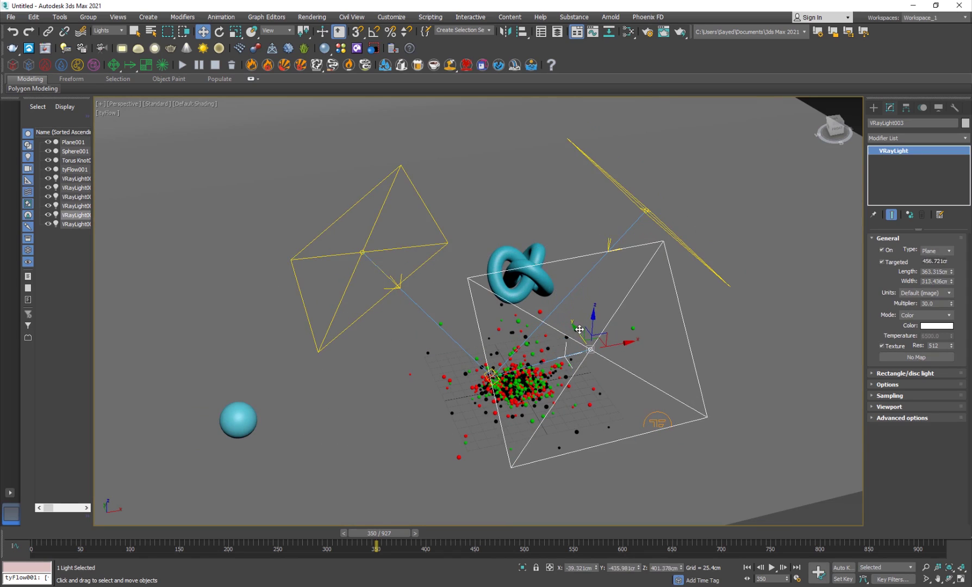
Expand the light's Options, return to frame 99, and deselect the light.
{"action": "left_click", "coordinate": [897, 386]}
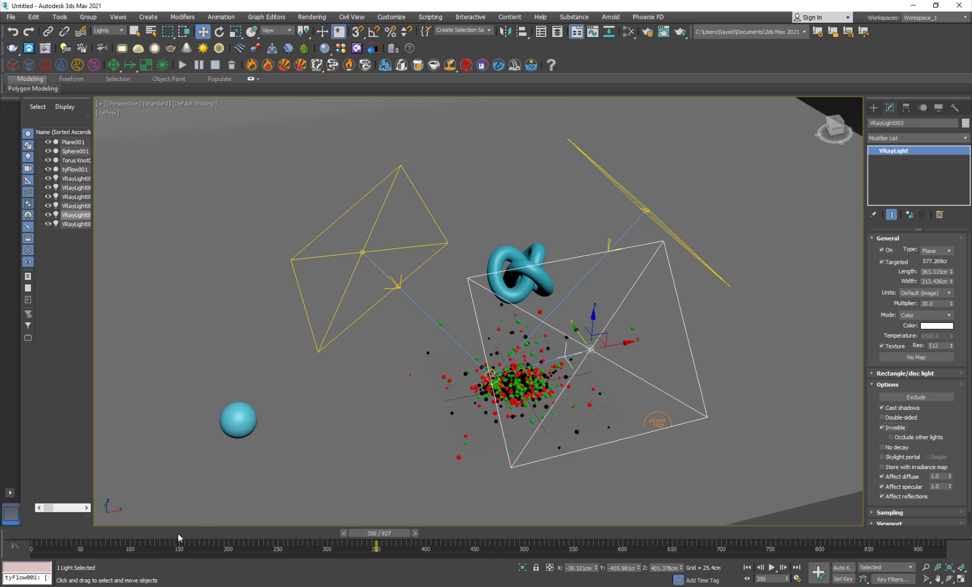
{"action": "left_click_drag", "start_coordinate": [178, 539], "coordinate": [162, 530]}
{"action": "left_click", "coordinate": [662, 425]}
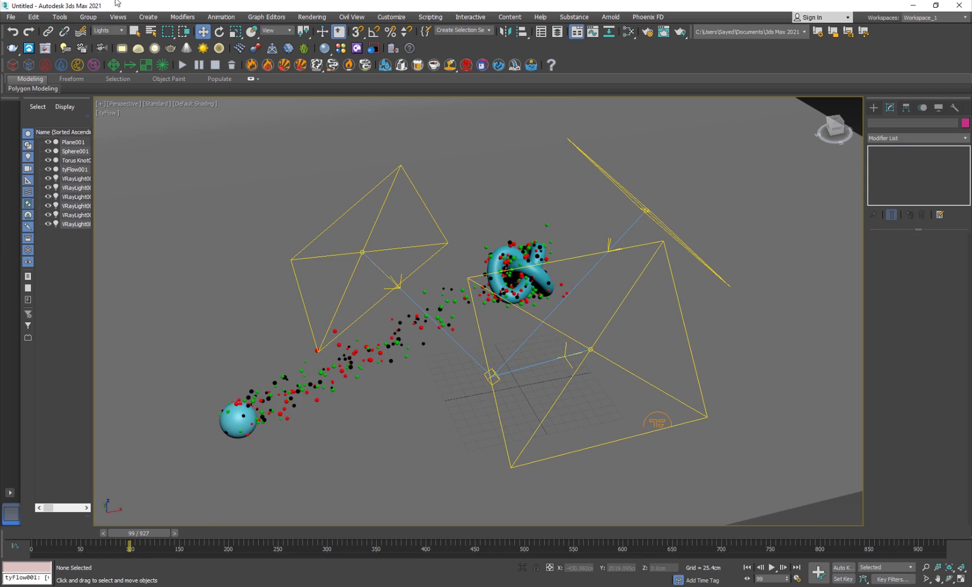
Reset the selection filter to All and open tyFlow001's flow editor.
{"action": "left_click", "coordinate": [101, 31]}
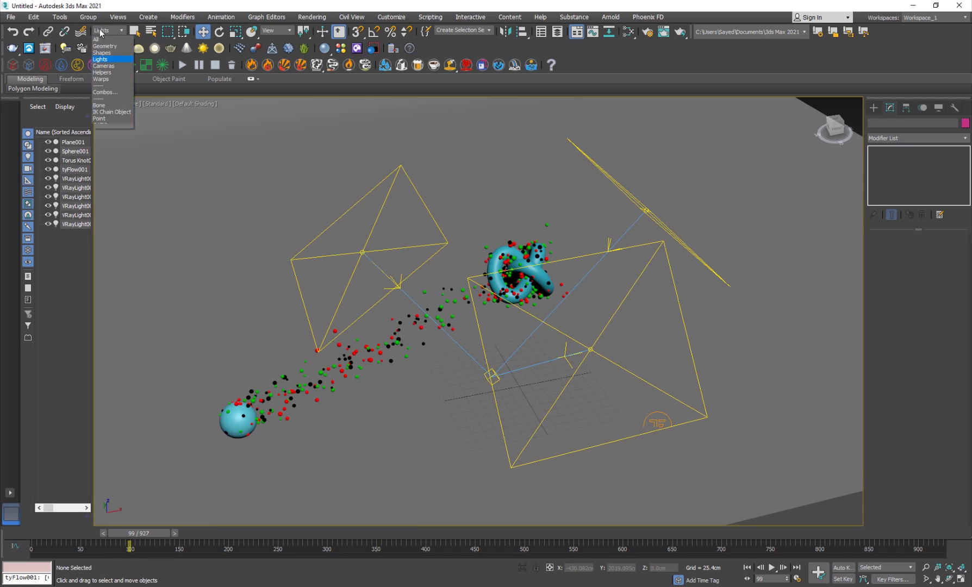
{"action": "left_click", "coordinate": [98, 39]}
{"action": "left_click", "coordinate": [653, 425]}
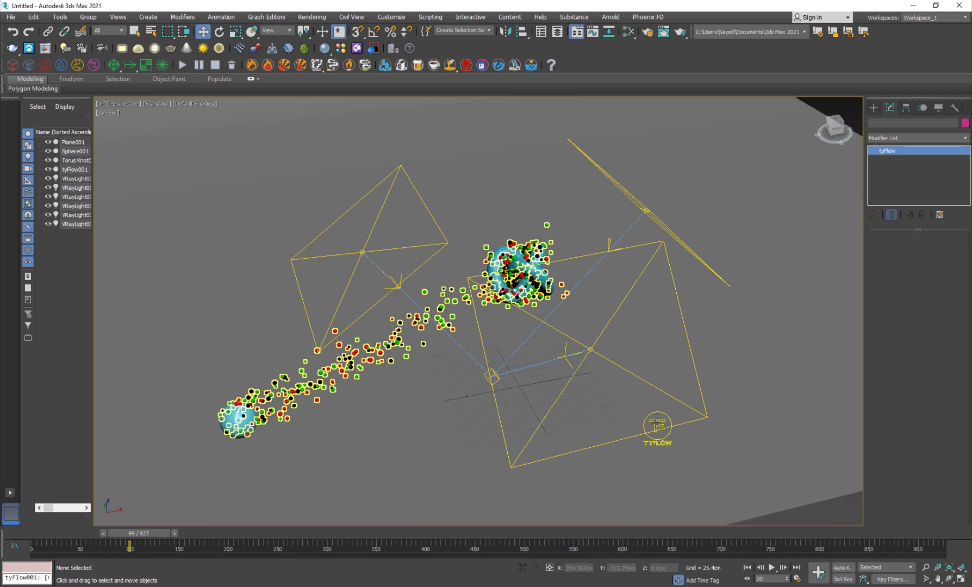
{"action": "left_click", "coordinate": [912, 262]}
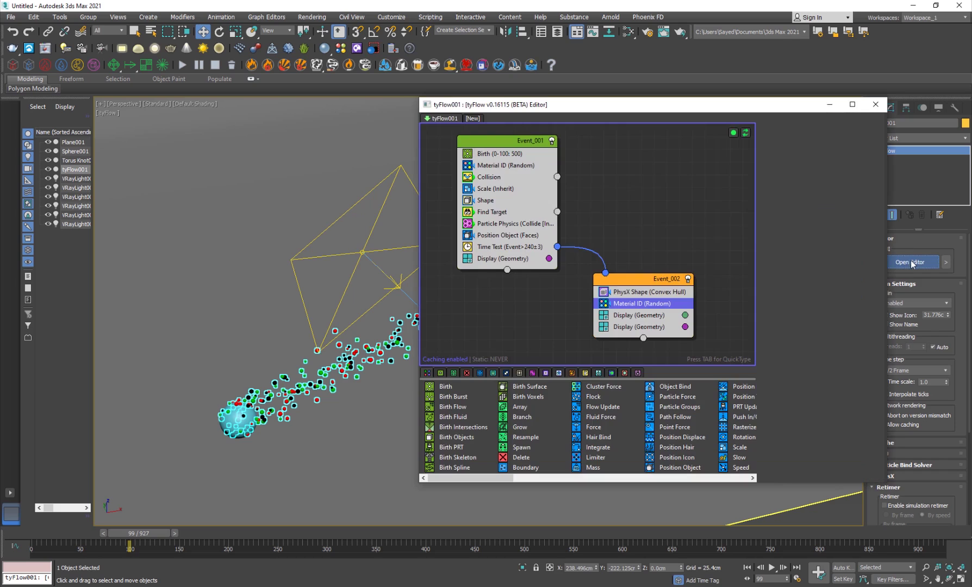
{"action": "middle_click_drag", "start_coordinate": [555, 305], "coordinate": [559, 298]}
{"action": "left_click", "coordinate": [559, 298]}
Add a Mesh operator to Event_001 and copy it into Event_002.
{"action": "left_click", "coordinate": [518, 140]}
{"action": "key", "text": "Tab"}
{"action": "type", "text": "mesh"}
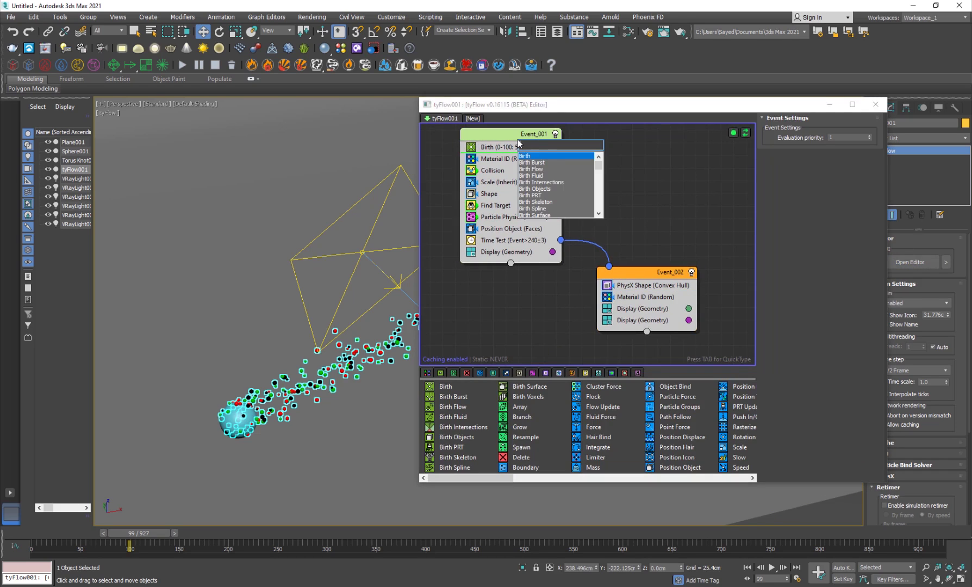
{"action": "key", "text": "Return"}
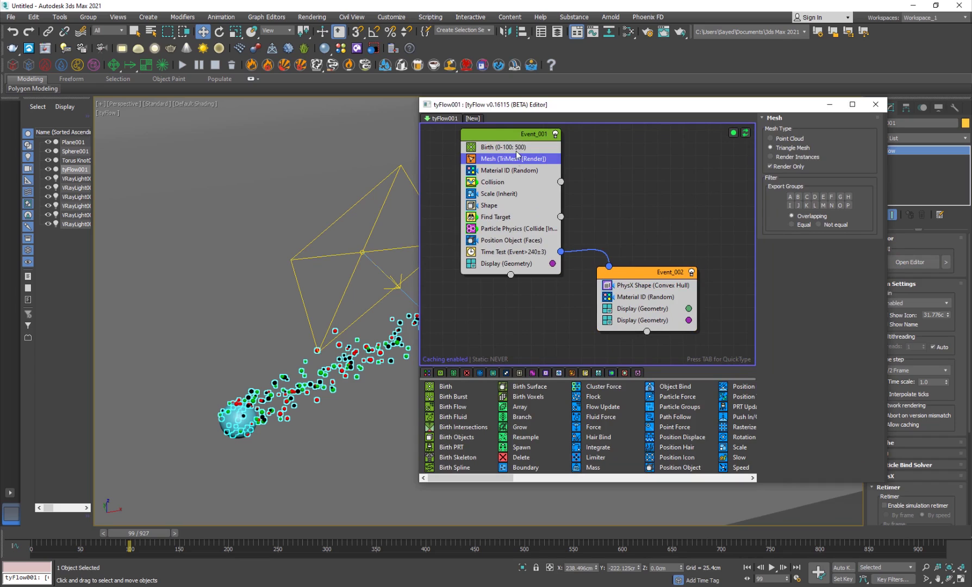
{"action": "left_click_drag", "start_coordinate": [517, 155], "coordinate": [664, 297]}
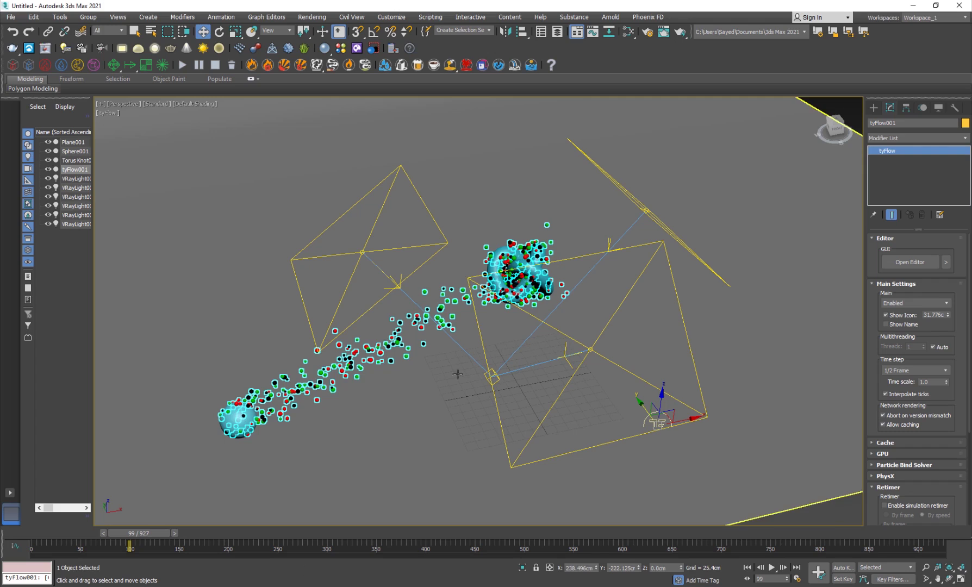
Go to frame 251, reframe the torus knot, and open the [Standard] viewport label menu.
{"action": "key", "text": "c"}
{"action": "left_click", "coordinate": [513, 311]}
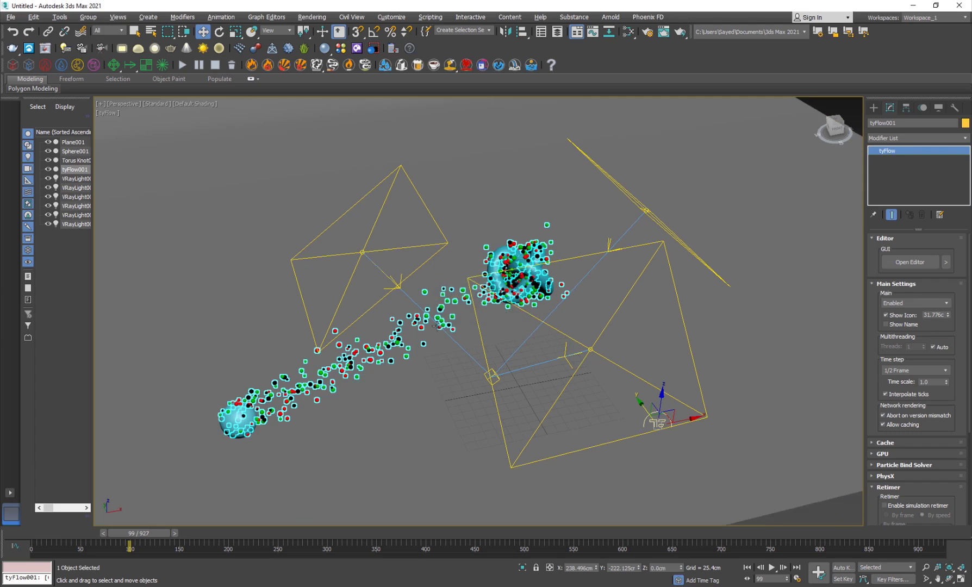
{"action": "middle_click_drag", "start_coordinate": [552, 356], "coordinate": [536, 333], "text": "alt"}
{"action": "scroll", "coordinate": [536, 333], "scroll_direction": "up", "scroll_amount": 10}
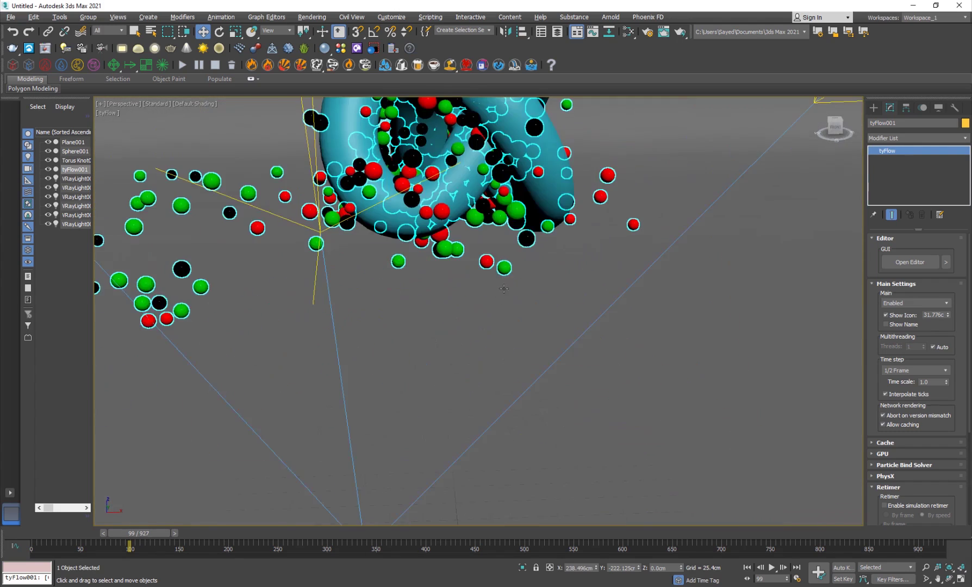
{"action": "mouse_move", "coordinate": [275, 536]}
{"action": "left_mouse_down"}
{"action": "mouse_move", "coordinate": [337, 539]}
{"action": "mouse_move", "coordinate": [285, 535]}
{"action": "left_mouse_up"}
{"action": "left_click", "coordinate": [739, 362]}
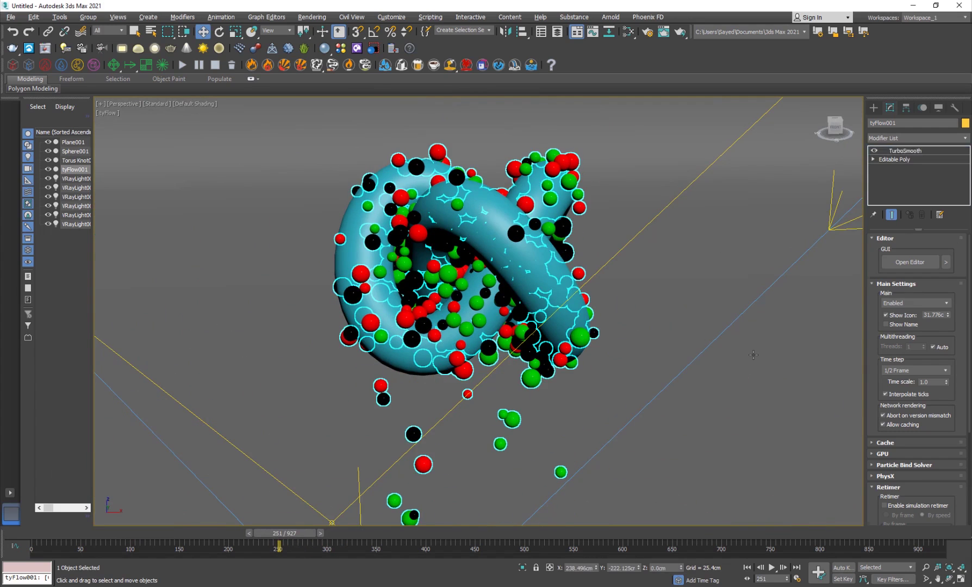
{"action": "middle_click_drag", "start_coordinate": [647, 353], "coordinate": [607, 349]}
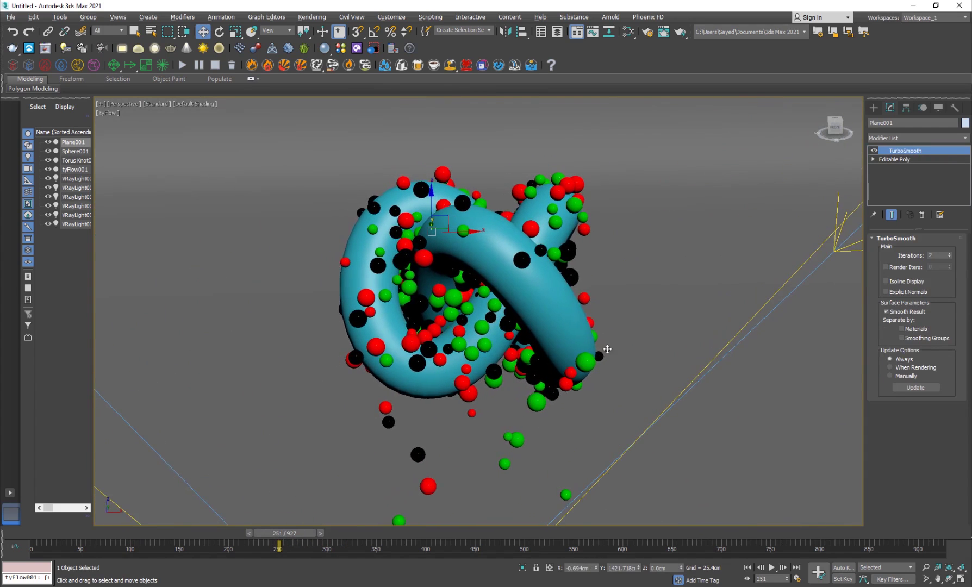
{"action": "left_click", "coordinate": [162, 106]}
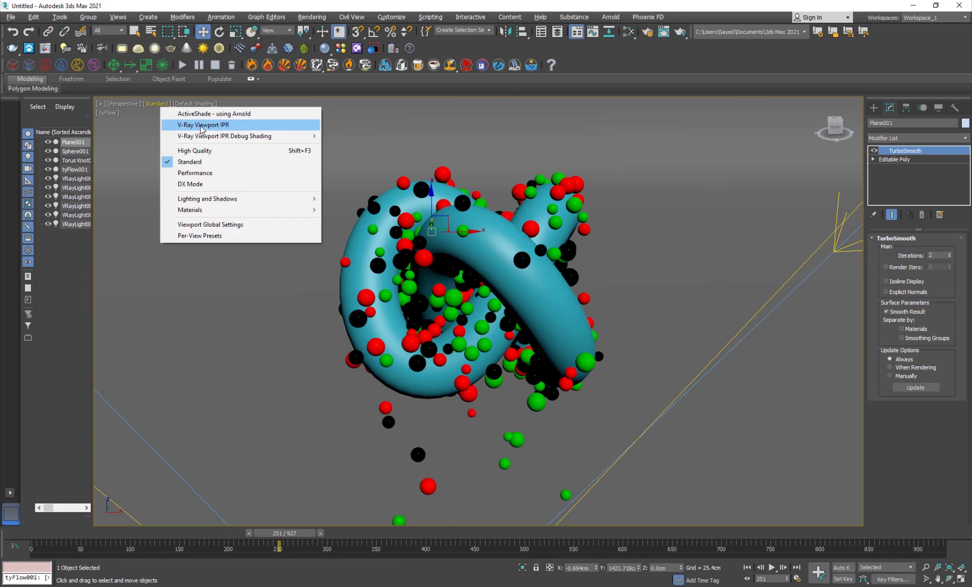
Start V-Ray Viewport IPR and lower VRayLight001's multiplier from 30 to 8.
{"action": "left_click", "coordinate": [200, 125]}
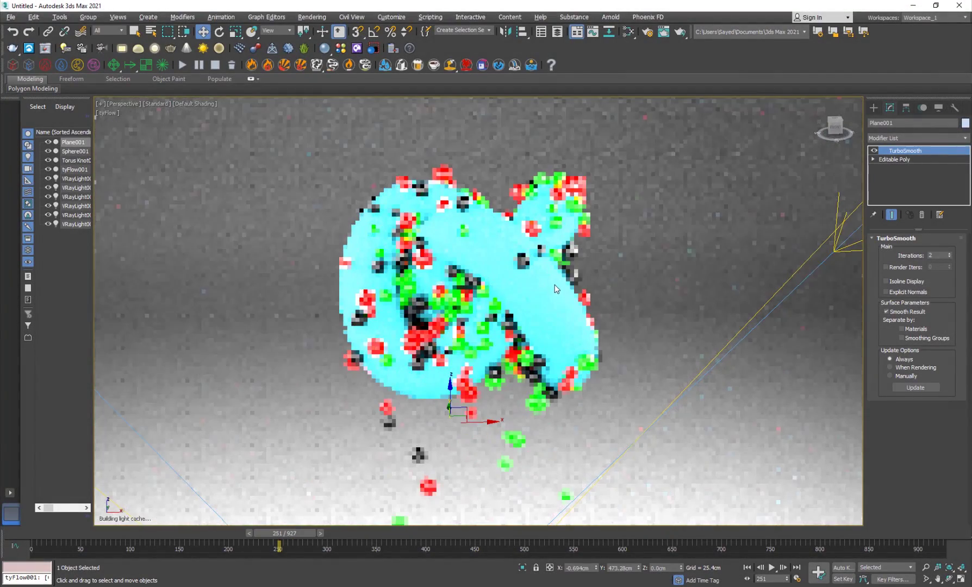
{"action": "left_click", "coordinate": [109, 31]}
{"action": "left_click", "coordinate": [104, 60]}
{"action": "left_click", "coordinate": [830, 210]}
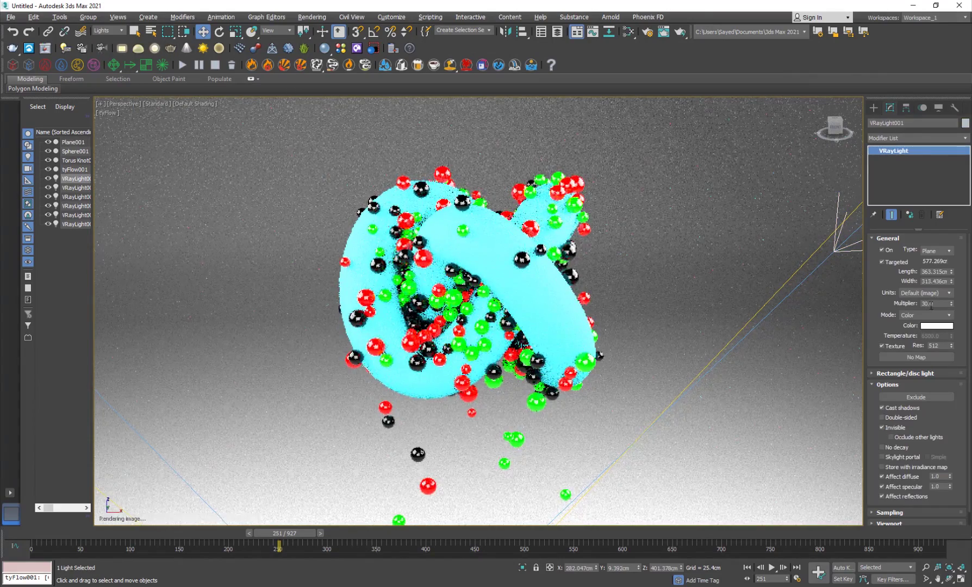
{"action": "left_click_drag", "start_coordinate": [939, 304], "coordinate": [904, 306]}
{"action": "type", "text": "8"}
{"action": "key", "text": "Return"}
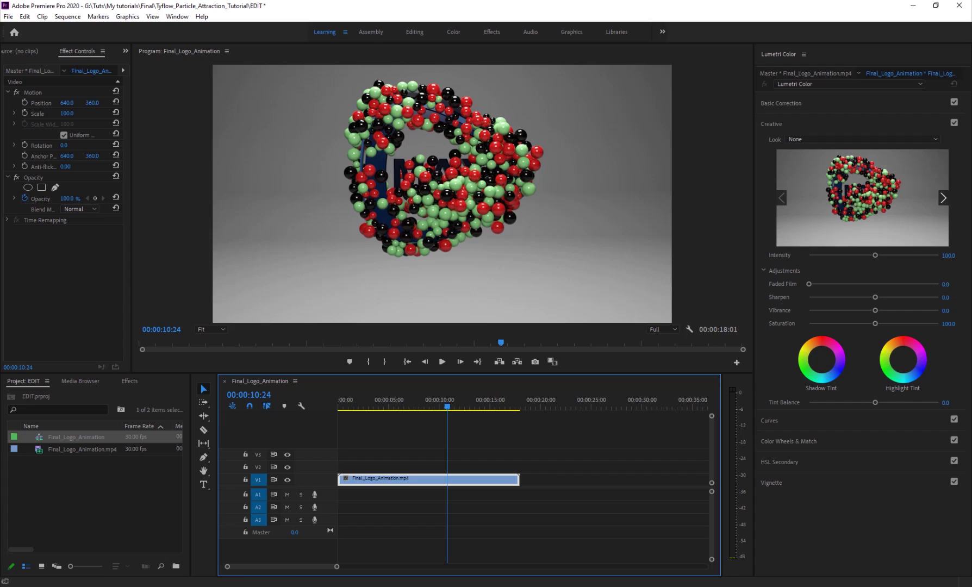
Scrub the Final_Logo_Animation timeline in Premiere Pro to about 00:00:10:24.
{"action": "left_click_drag", "start_coordinate": [361, 405], "coordinate": [487, 407]}
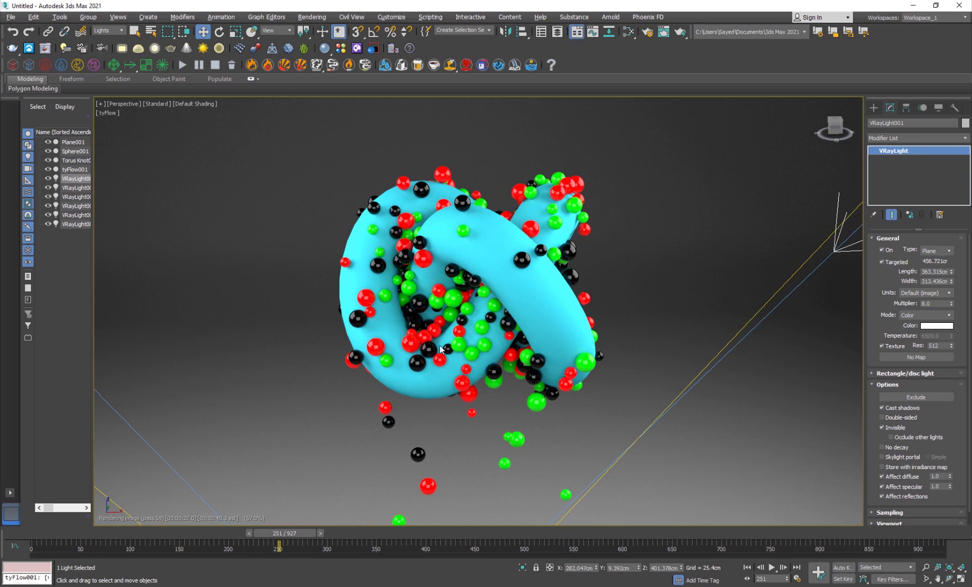
Turn off V-Ray Viewport IPR and advance the simulation to frame 417.
{"action": "left_click", "coordinate": [158, 108]}
{"action": "left_click", "coordinate": [202, 125]}
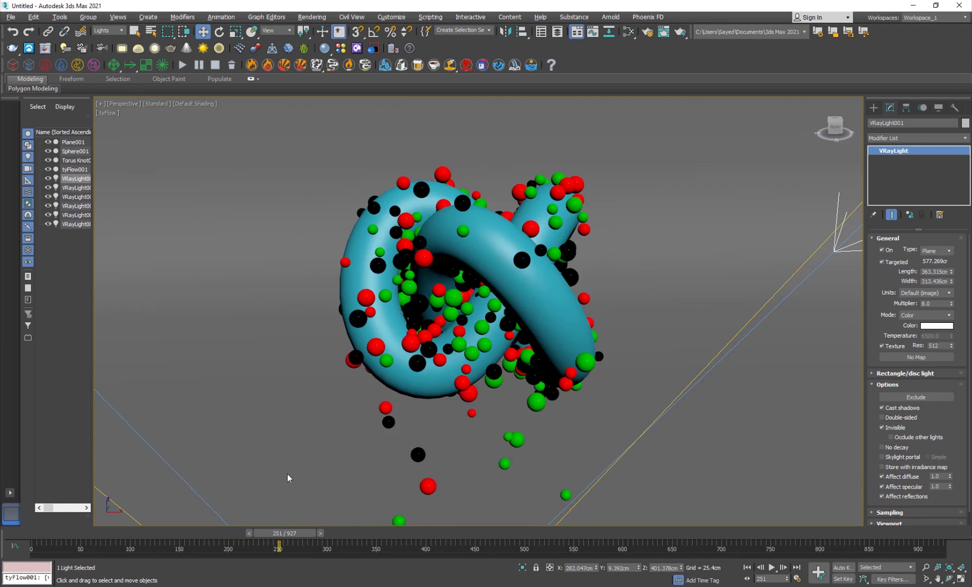
{"action": "left_click_drag", "start_coordinate": [291, 536], "coordinate": [427, 528]}
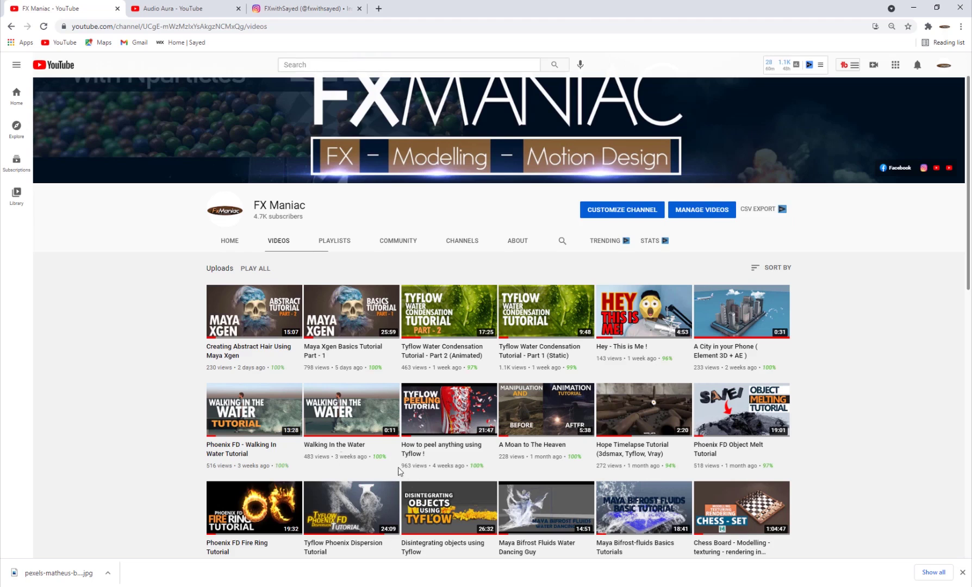
Scroll through the FX Maniac YouTube channel's video list.
{"action": "scroll", "coordinate": [348, 430], "scroll_direction": "down", "scroll_amount": 2}
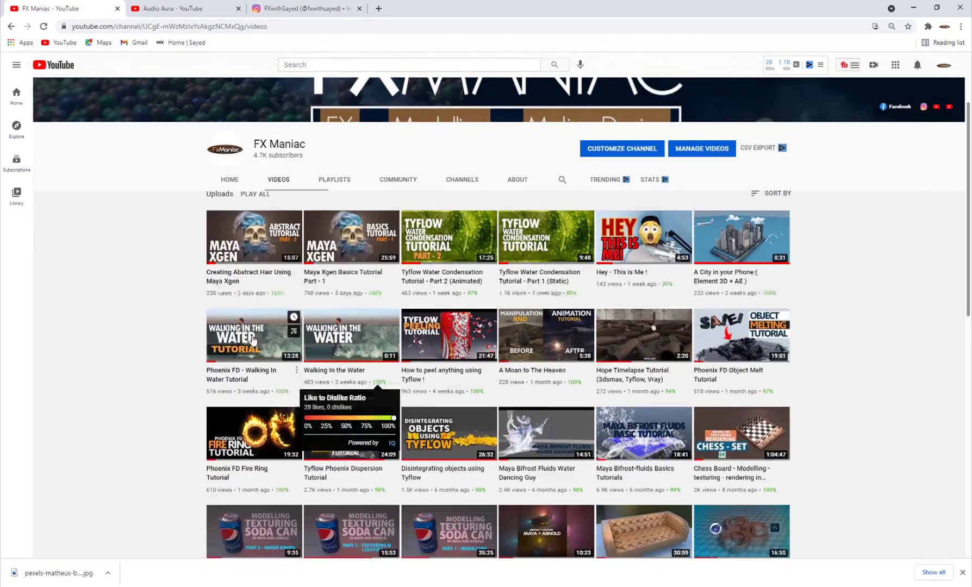
{"action": "scroll", "coordinate": [272, 283], "scroll_direction": "up", "scroll_amount": 2}
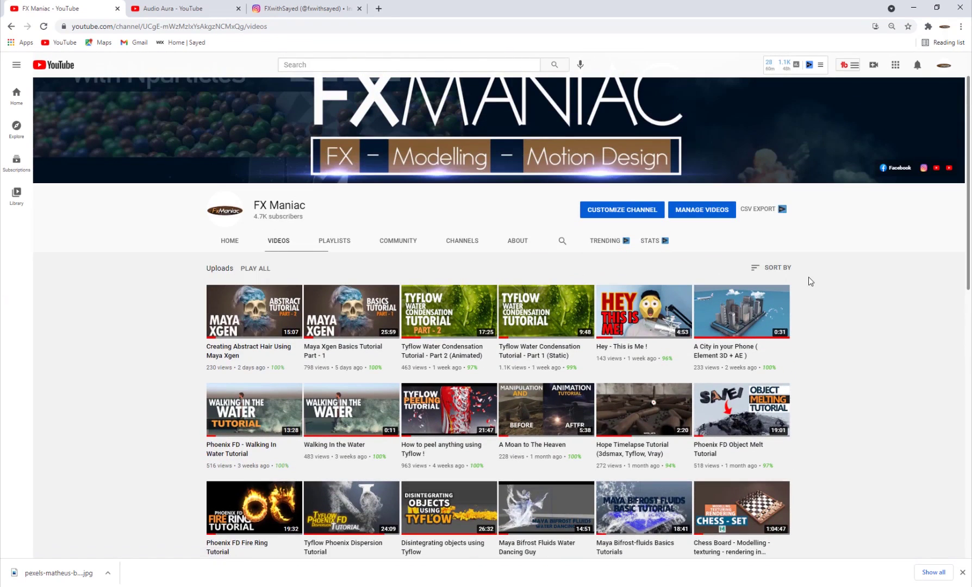
{"action": "scroll", "coordinate": [663, 372], "scroll_direction": "down", "scroll_amount": 3}
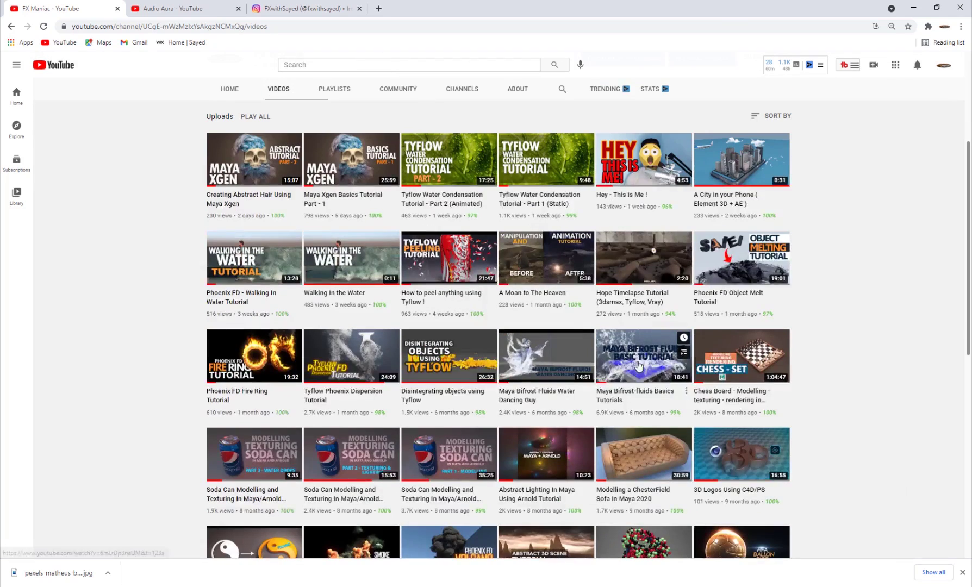
{"action": "scroll", "coordinate": [407, 359], "scroll_direction": "up", "scroll_amount": 2}
{"action": "scroll", "coordinate": [407, 359], "scroll_direction": "up", "scroll_amount": 2}
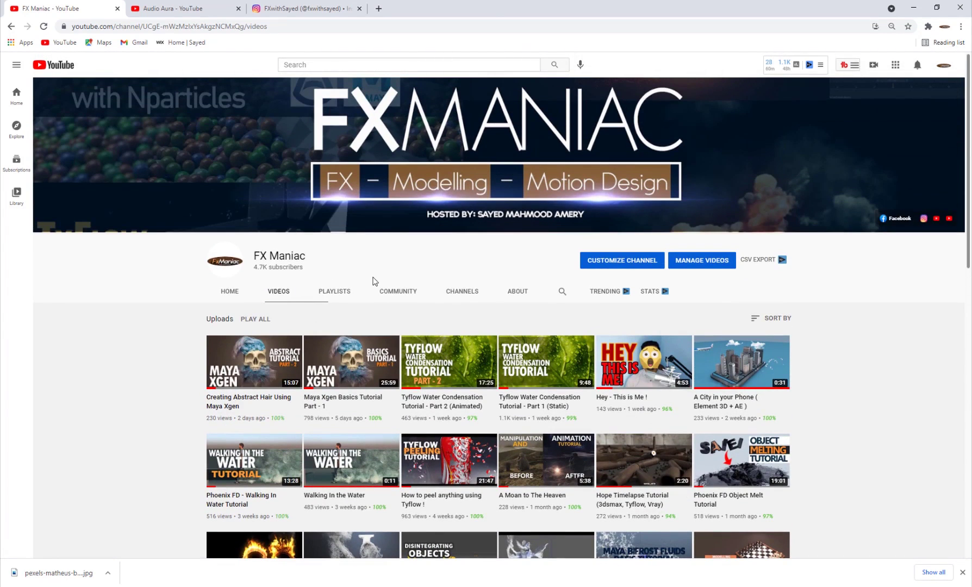
Browse the Audio Aura channel's uploads, then move on to the creator's Instagram profile.
{"action": "key", "text": "ctrl+Tab"}
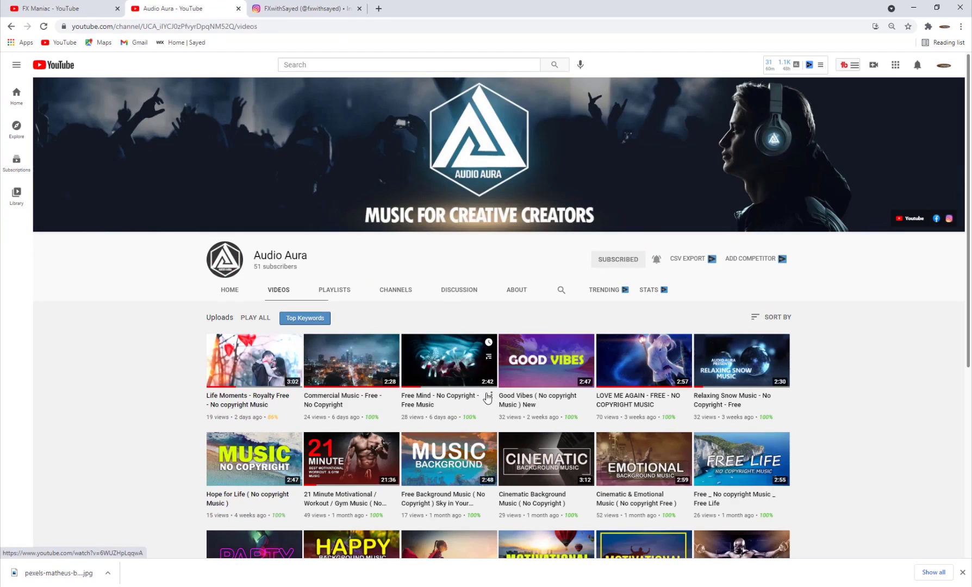
{"action": "scroll", "coordinate": [488, 398], "scroll_direction": "down", "scroll_amount": 7}
{"action": "scroll", "coordinate": [311, 373], "scroll_direction": "up", "scroll_amount": 5}
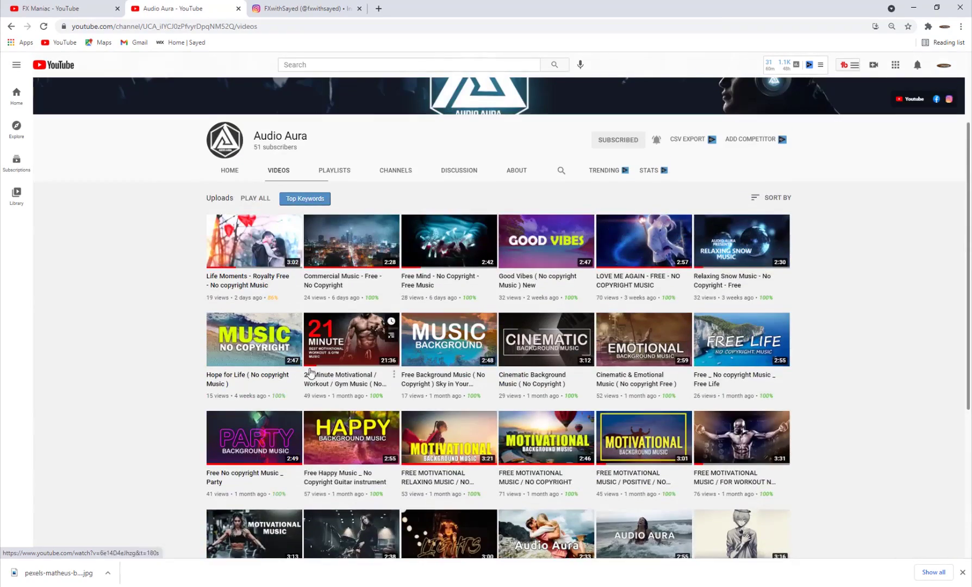
{"action": "scroll", "coordinate": [311, 372], "scroll_direction": "up", "scroll_amount": 2}
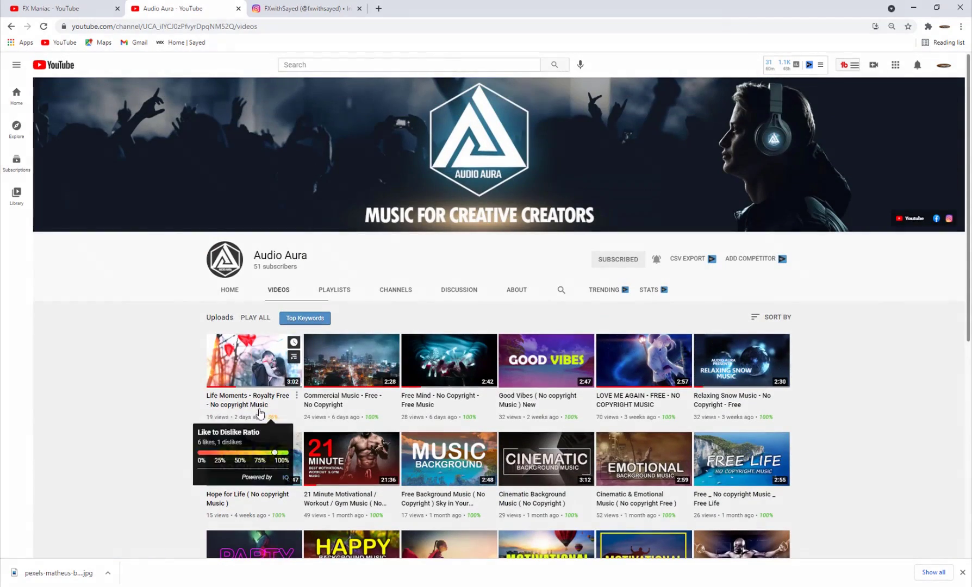
{"action": "scroll", "coordinate": [507, 376], "scroll_direction": "down", "scroll_amount": 5}
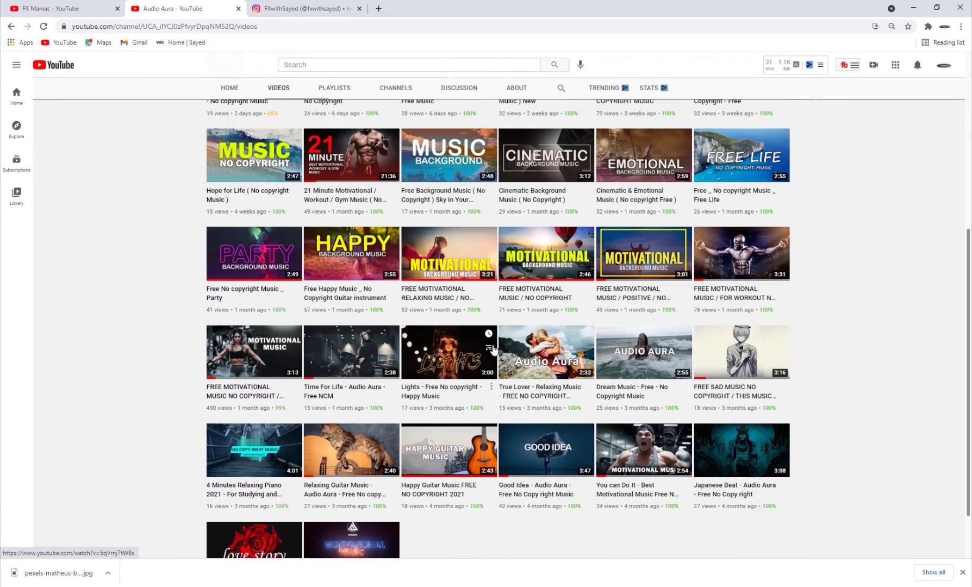
{"action": "scroll", "coordinate": [432, 374], "scroll_direction": "up", "scroll_amount": 5}
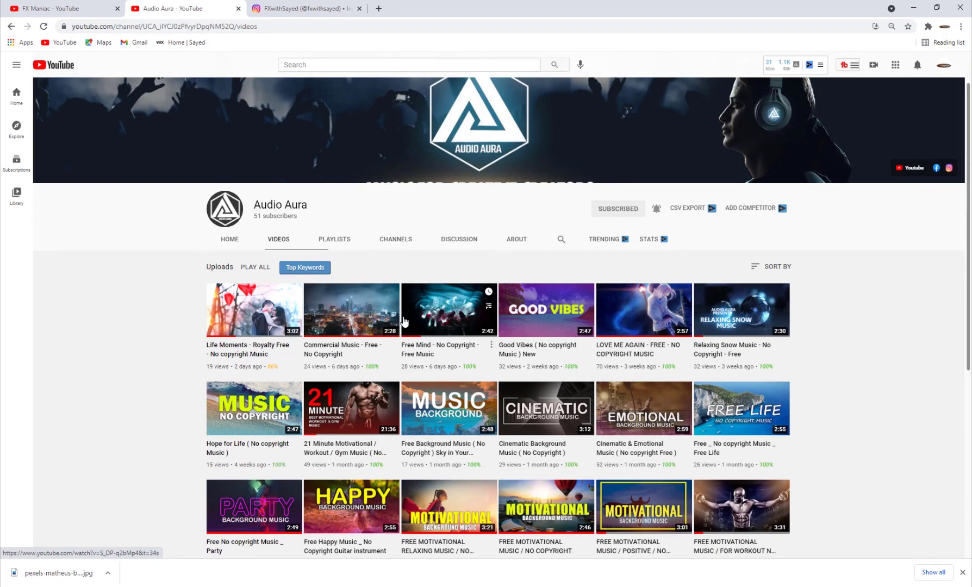
{"action": "key", "text": "ctrl+Tab"}
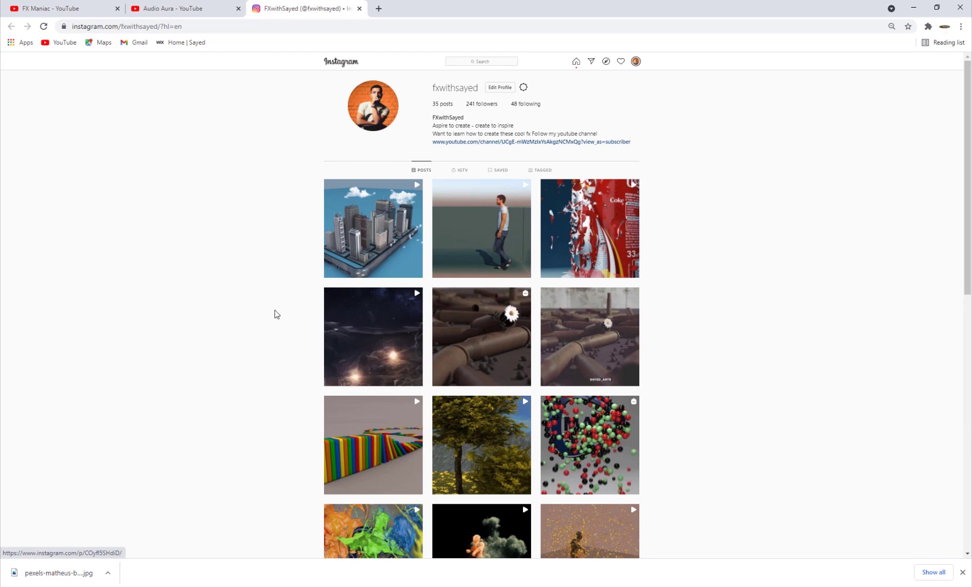
Skim the Instagram grid of effects posts, then return to FX Maniac's Maya Xgen uploads.
{"action": "scroll", "coordinate": [544, 164], "scroll_direction": "down", "scroll_amount": 5}
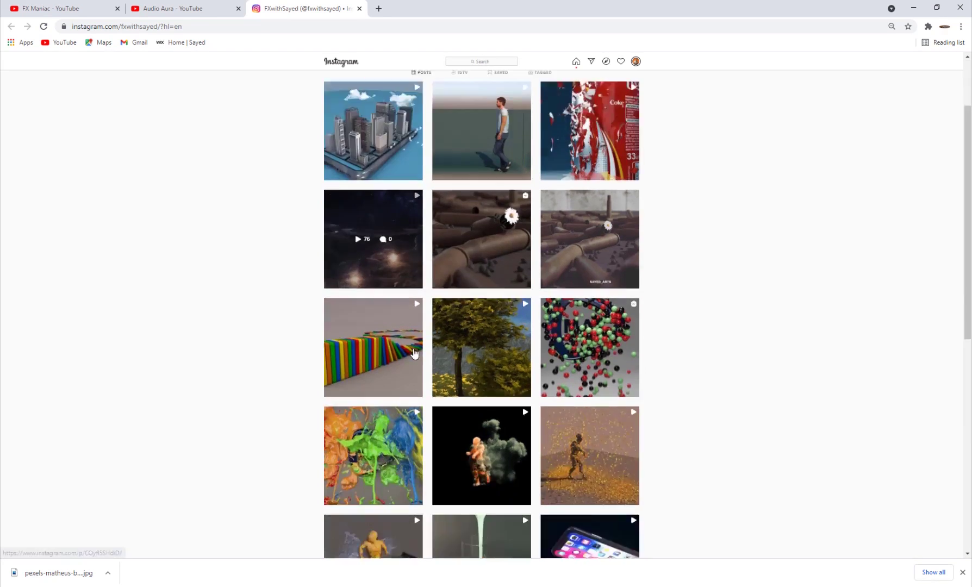
{"action": "scroll", "coordinate": [375, 319], "scroll_direction": "up", "scroll_amount": 5}
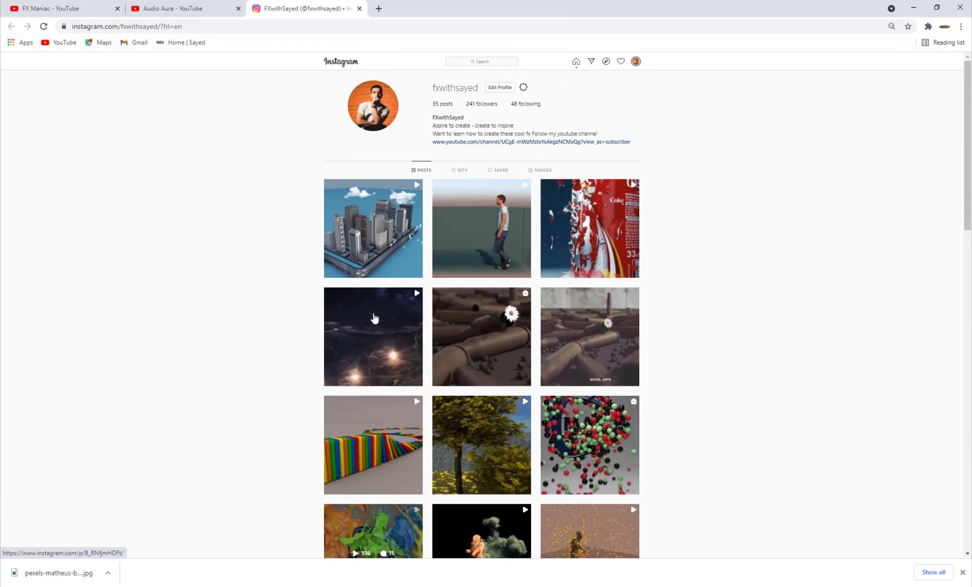
{"action": "key", "text": "ctrl+Tab"}
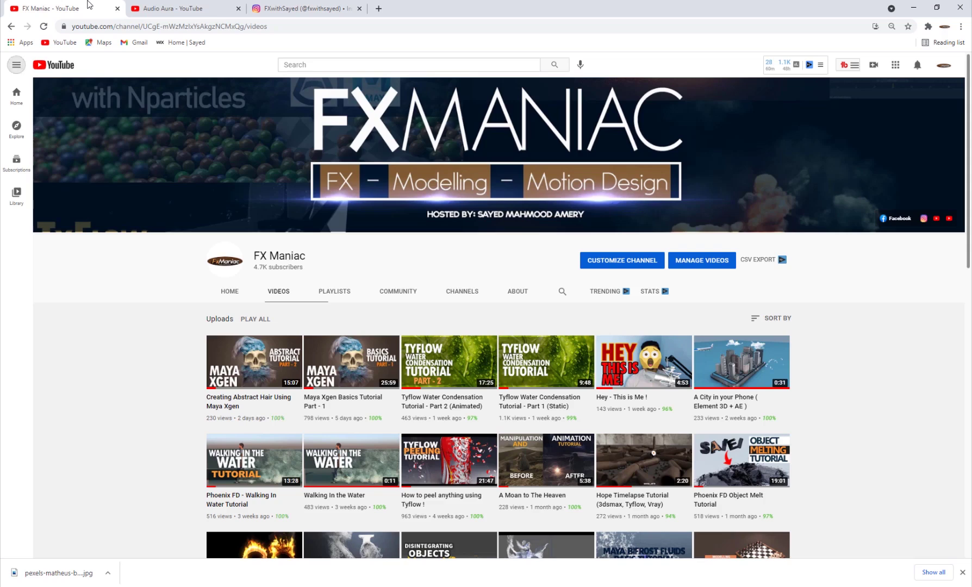
{"action": "scroll", "coordinate": [374, 328], "scroll_direction": "down", "scroll_amount": 3}
{"action": "scroll", "coordinate": [374, 328], "scroll_direction": "up", "scroll_amount": 3}
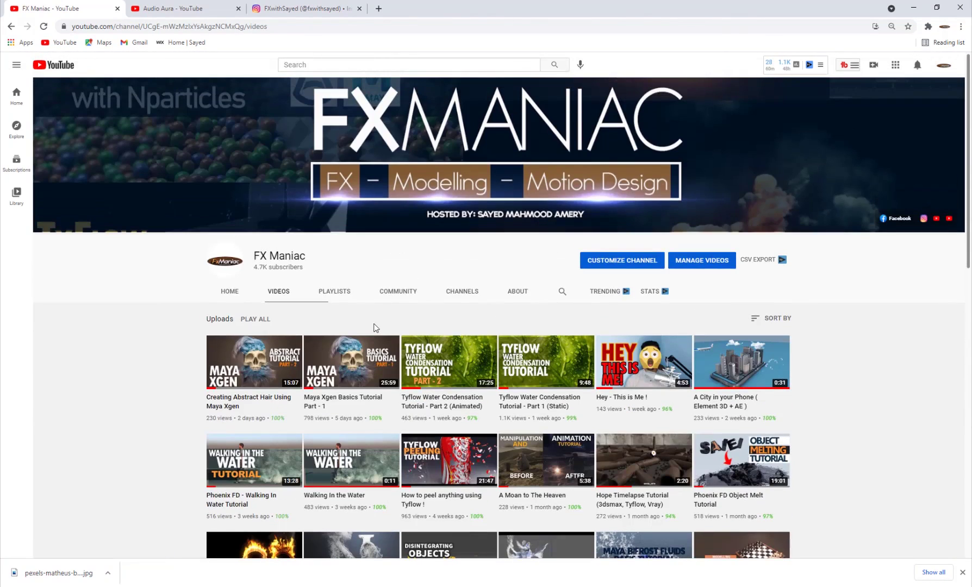